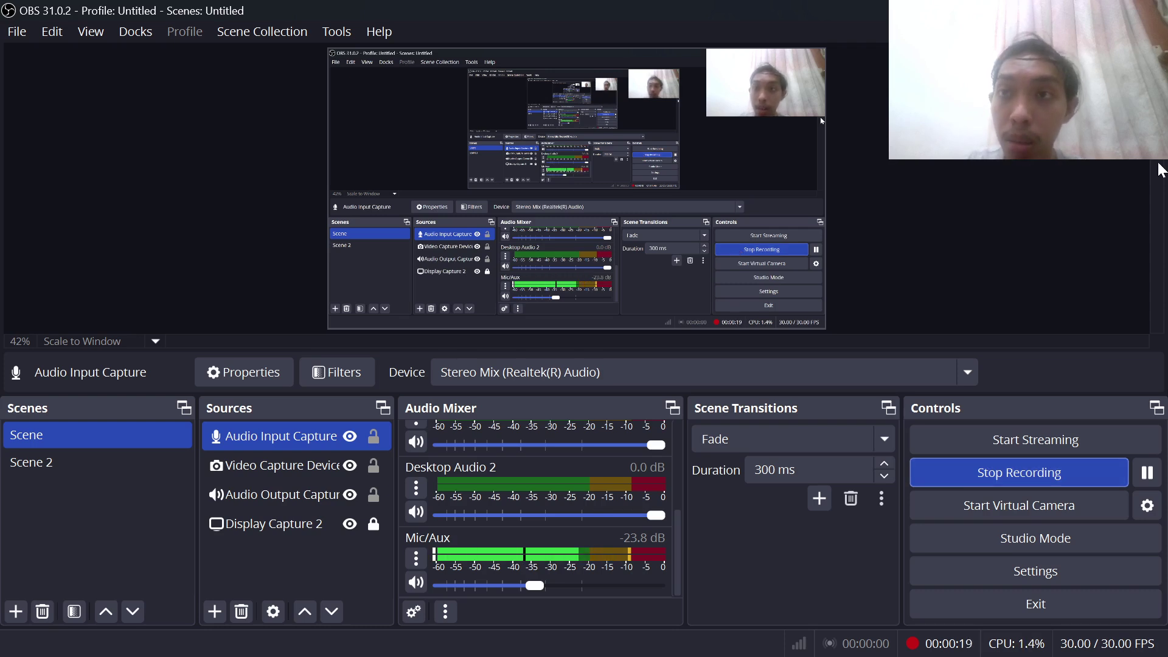
Switch to Cisco Packet Tracer and look over the network topology from Router0 to Router4 and the laptop
key(super+Down)
key(super+Down)
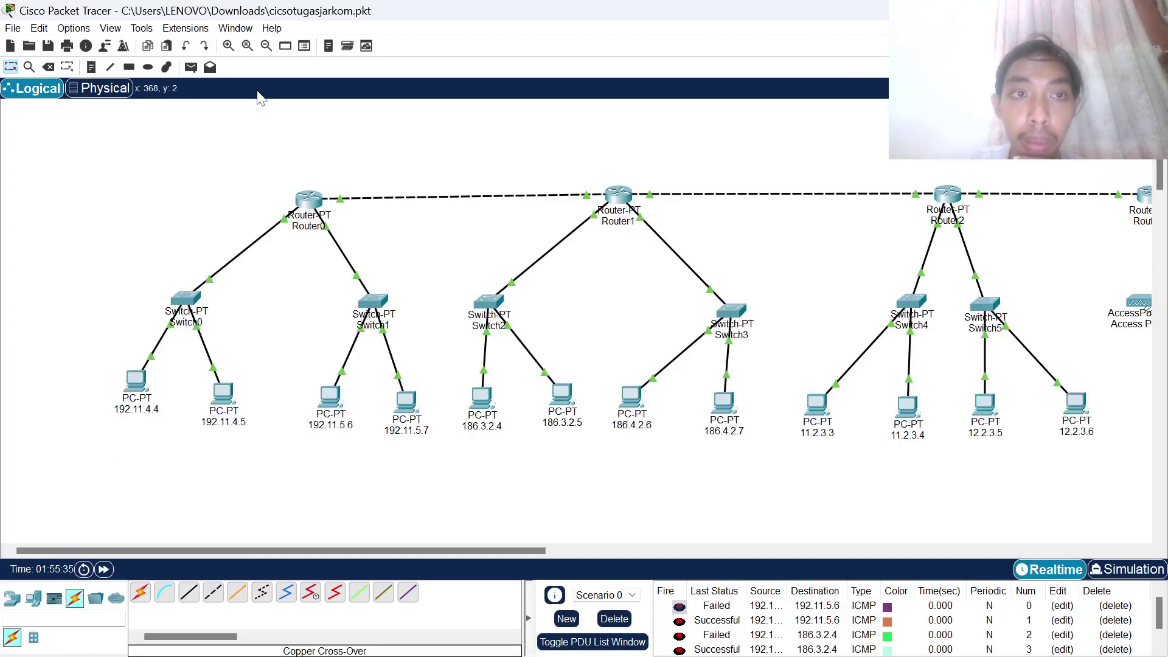
scroll(290, 120, right, 3)
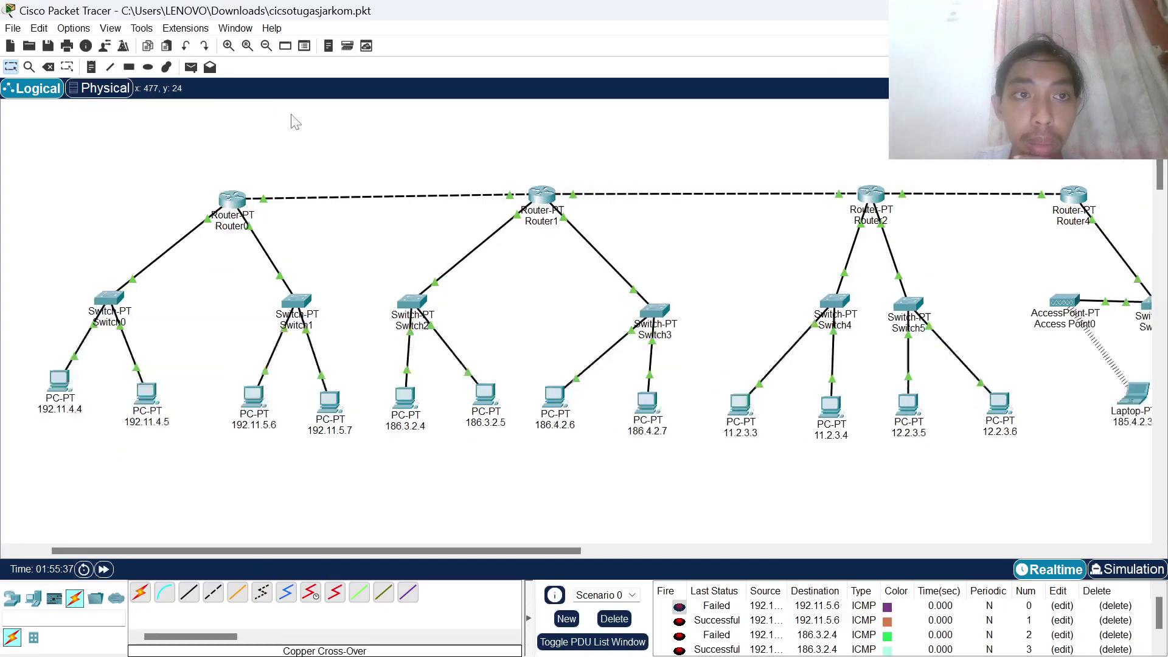
scroll(290, 120, left, 3)
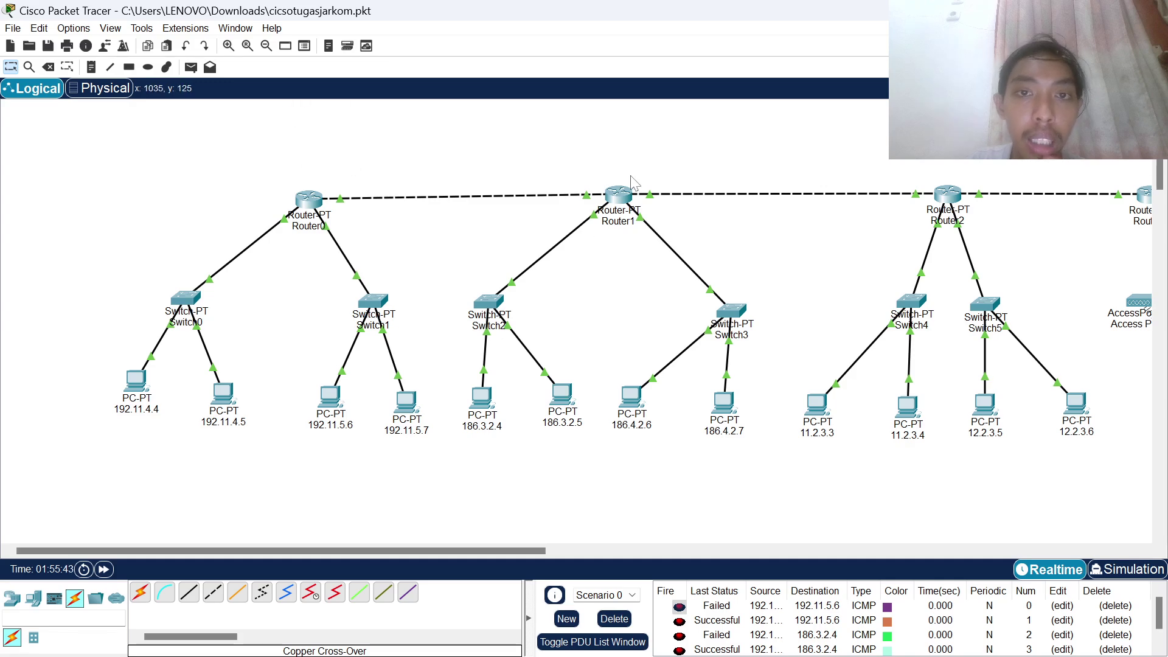
scroll(631, 180, right, 9)
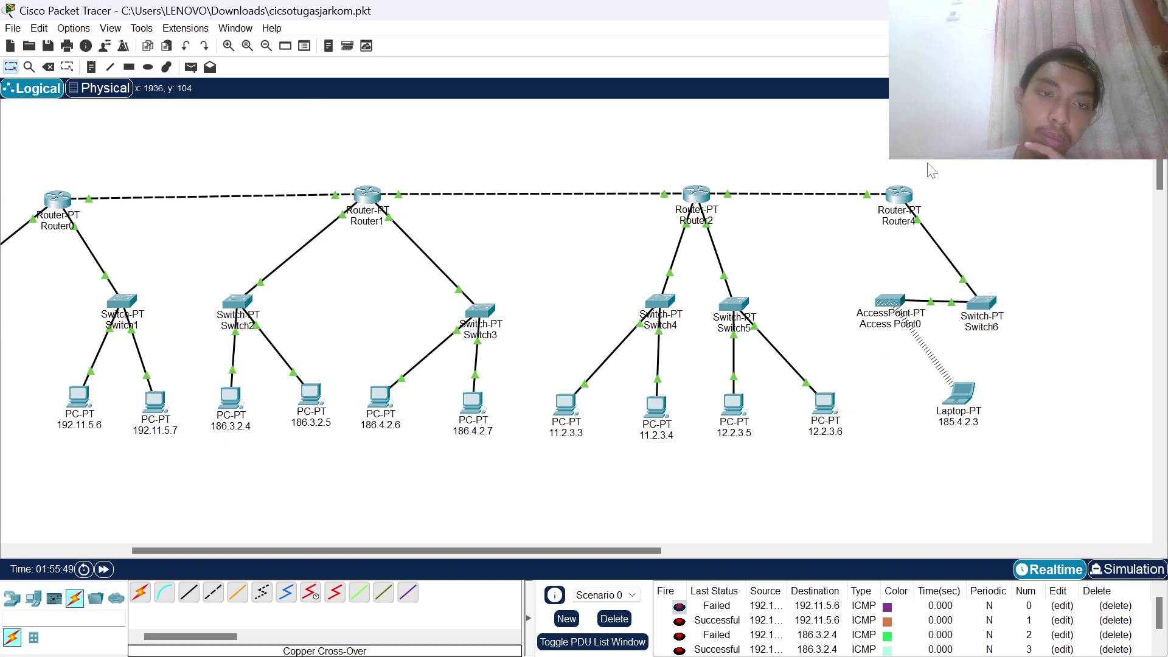
scroll(666, 193, left, 5)
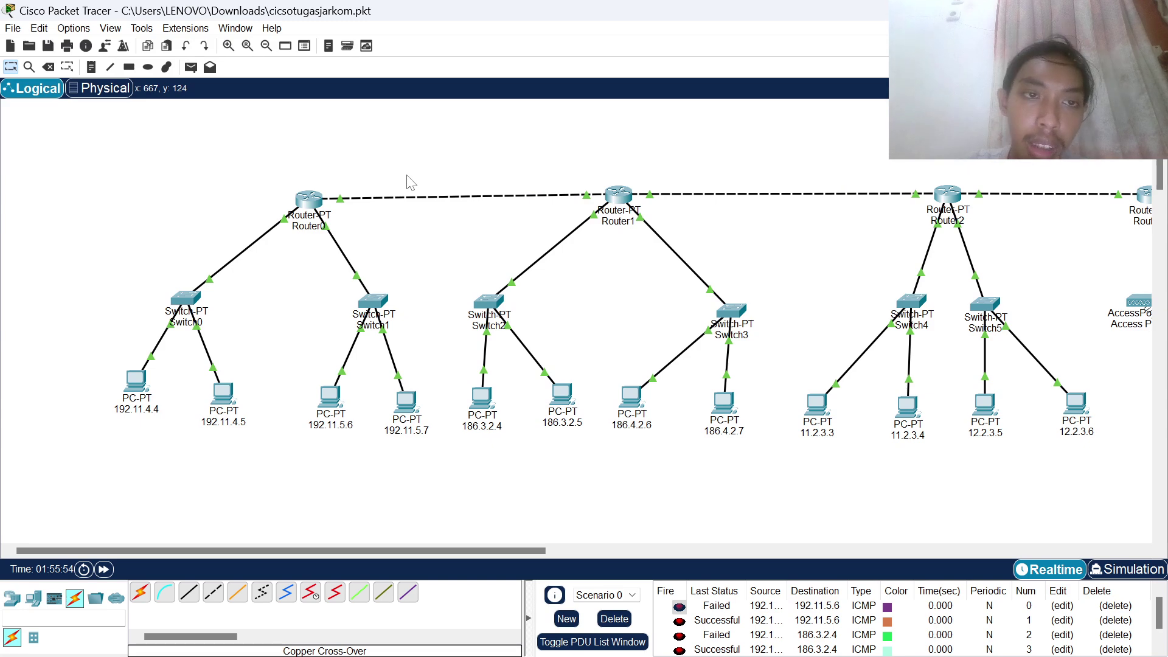
scroll(408, 180, right, 1)
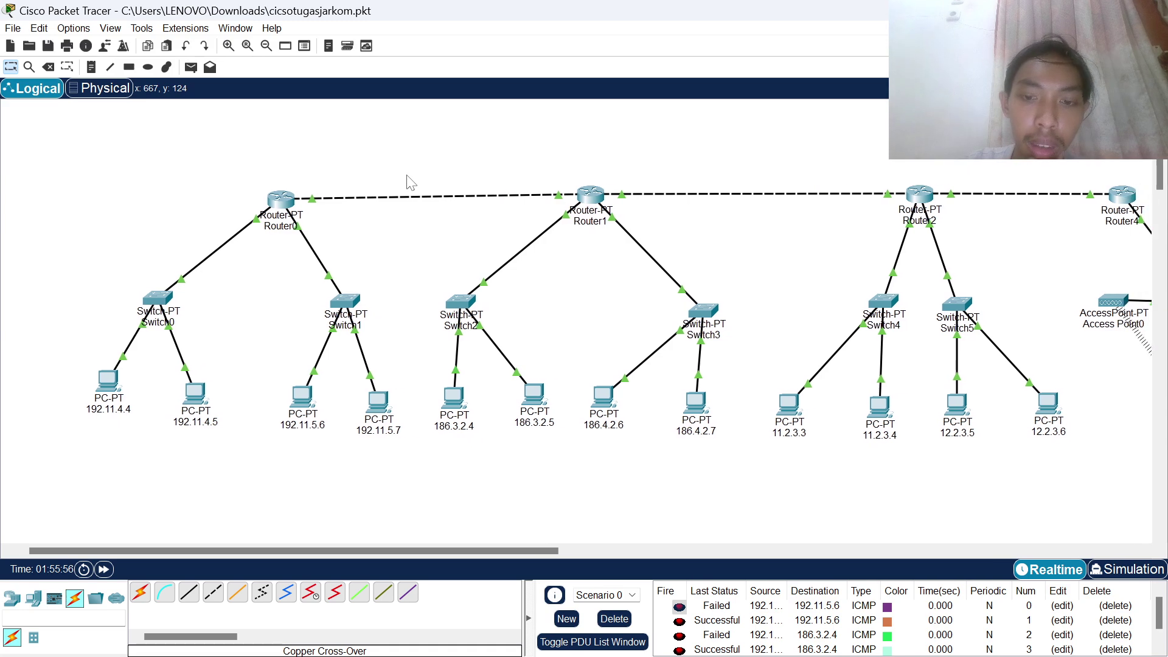
Delete Scenario 0's existing PDUs and send a simple PDU from PC 192.11.4.4 to PC 186.3.2.4
click(628, 620)
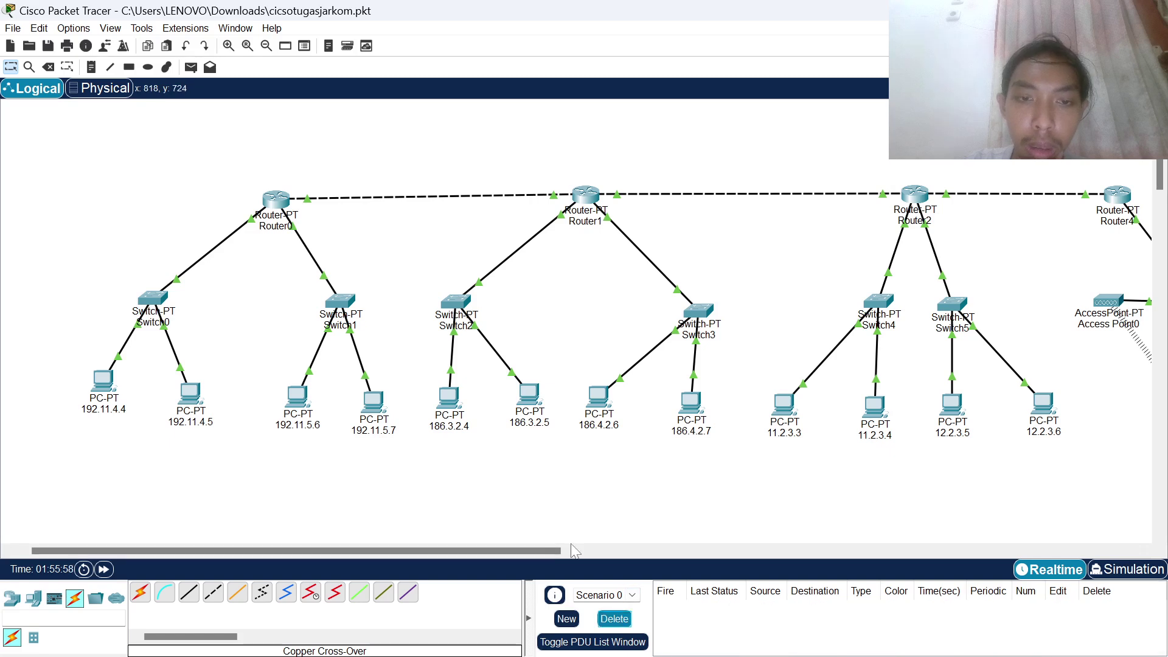
scroll(455, 349, left, 1)
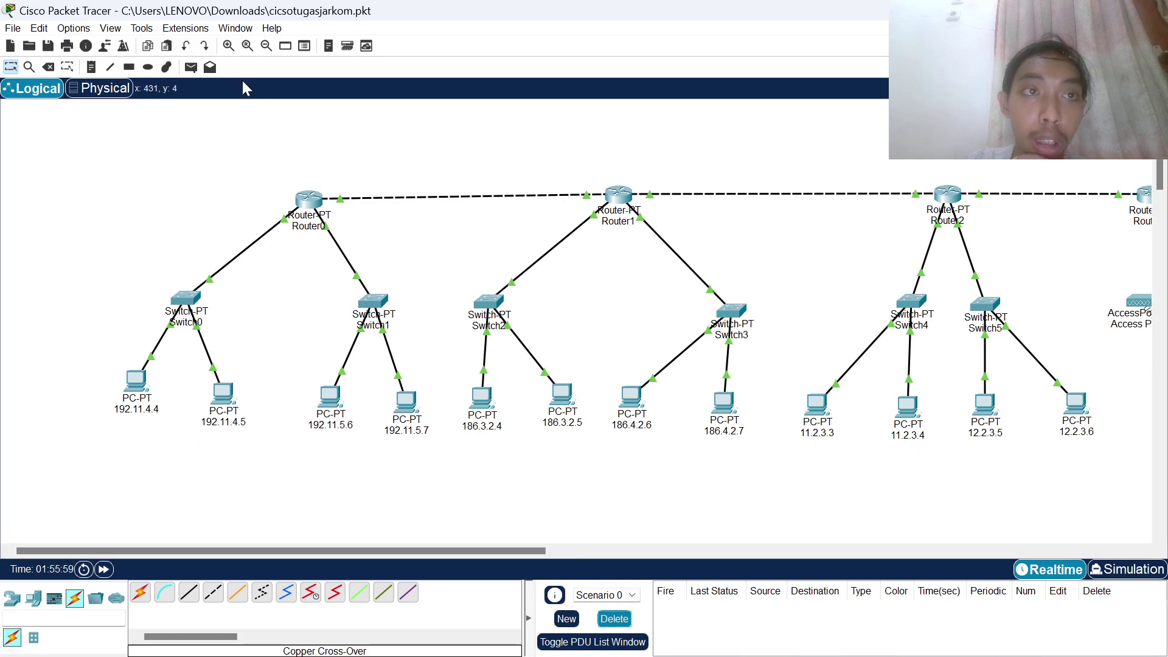
click(198, 67)
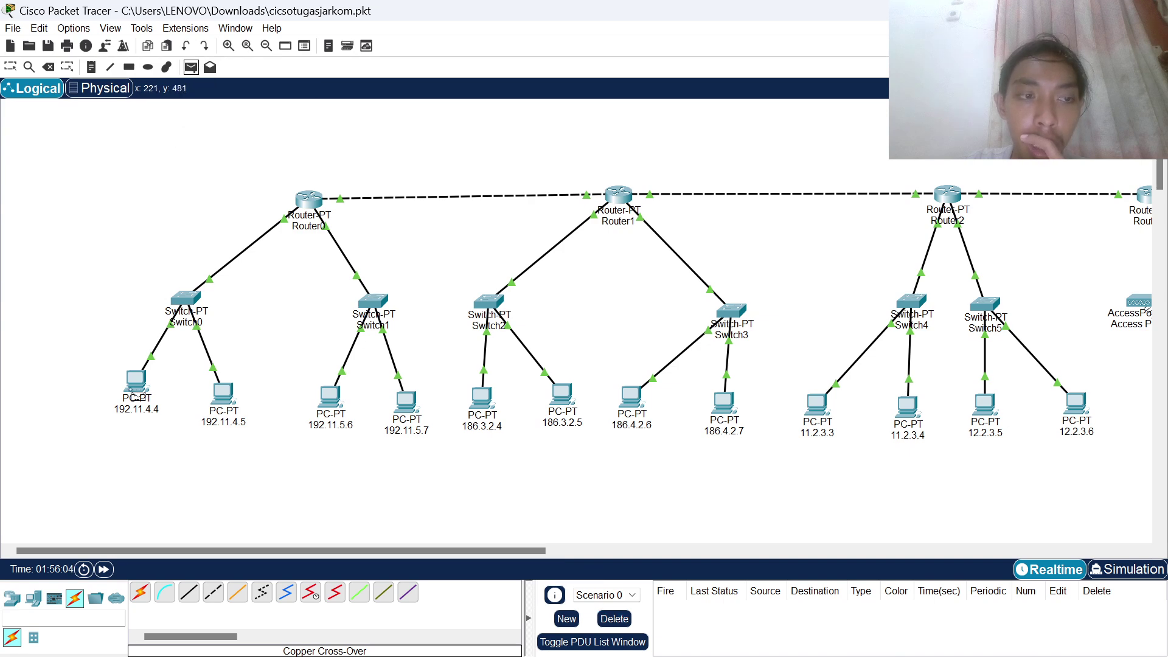
click(135, 384)
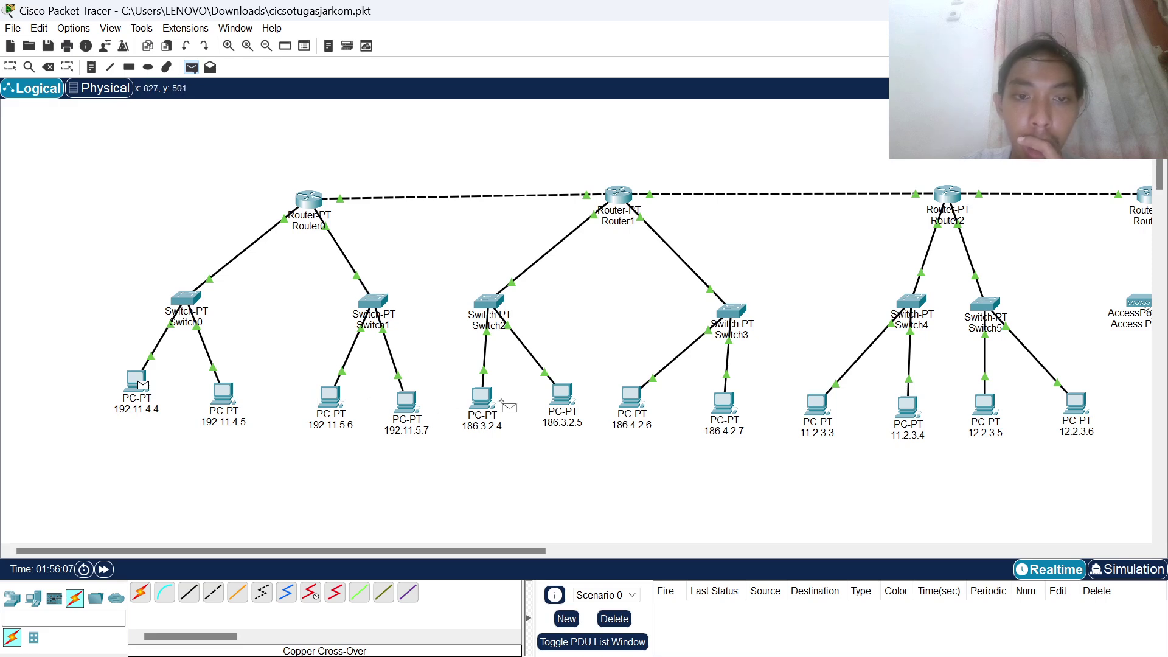
click(481, 399)
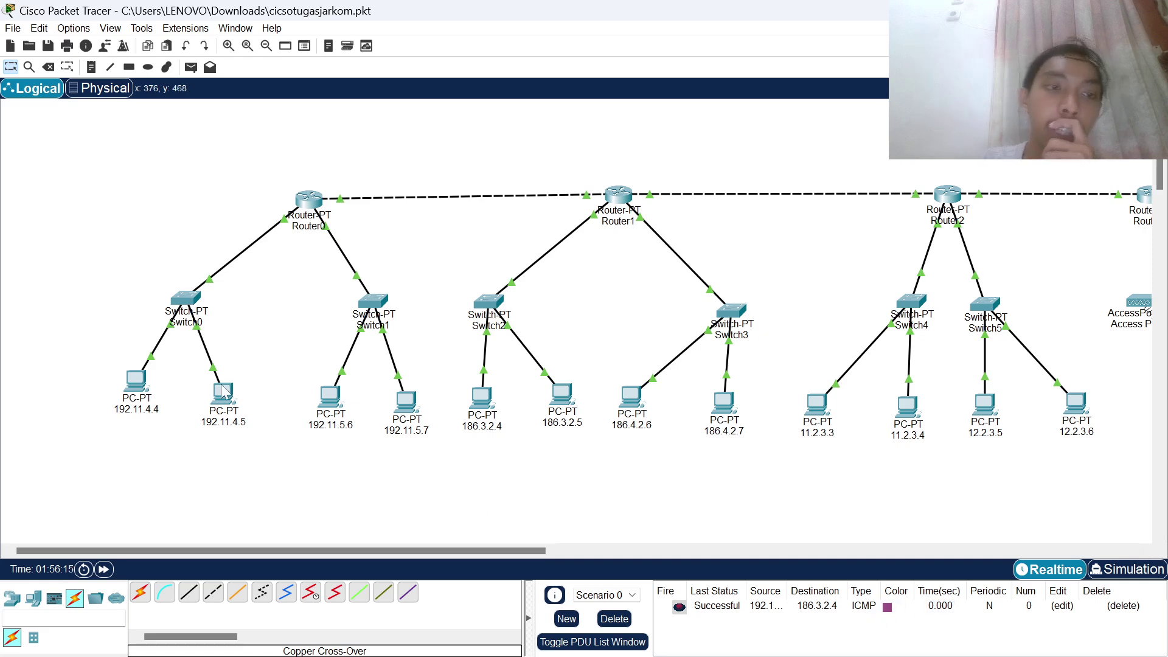
mouse_move(134, 378)
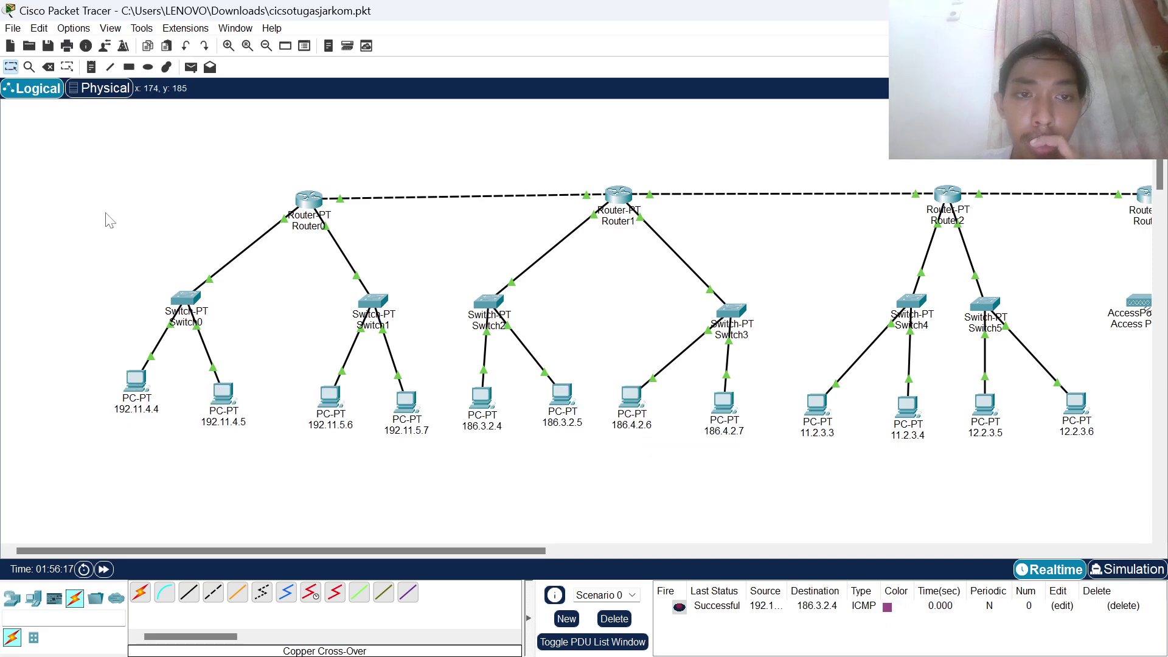
scroll(438, 265, down, 2)
scroll(438, 268, up, 1)
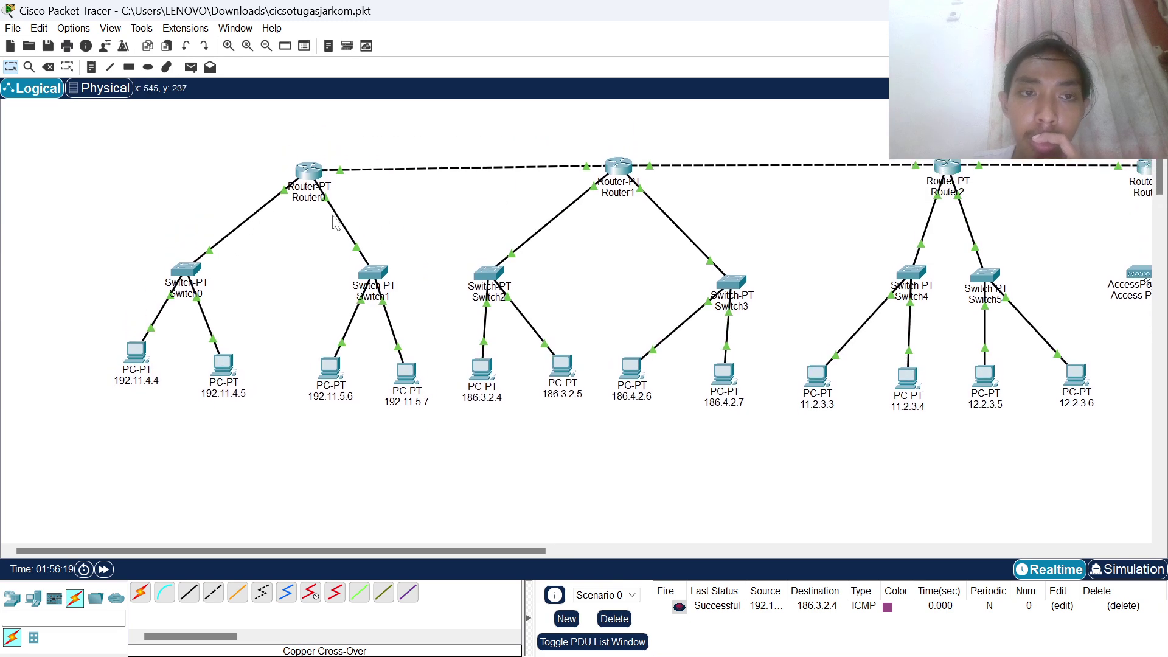
scroll(335, 220, up, 1)
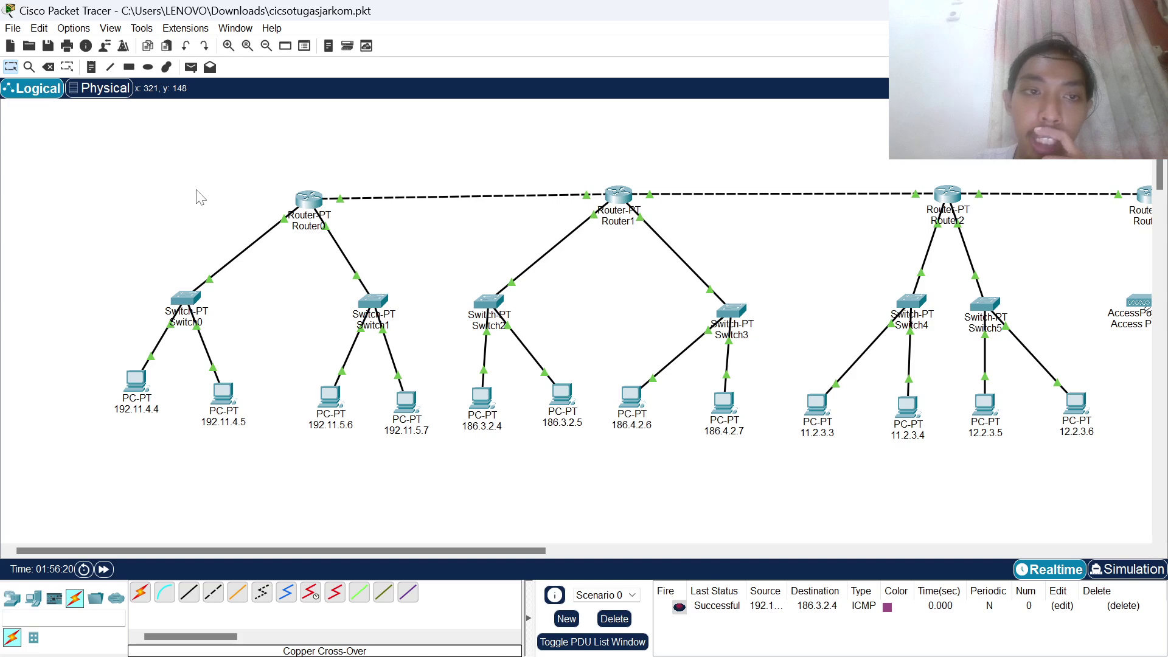
scroll(178, 345, down, 2)
scroll(120, 295, up, 2)
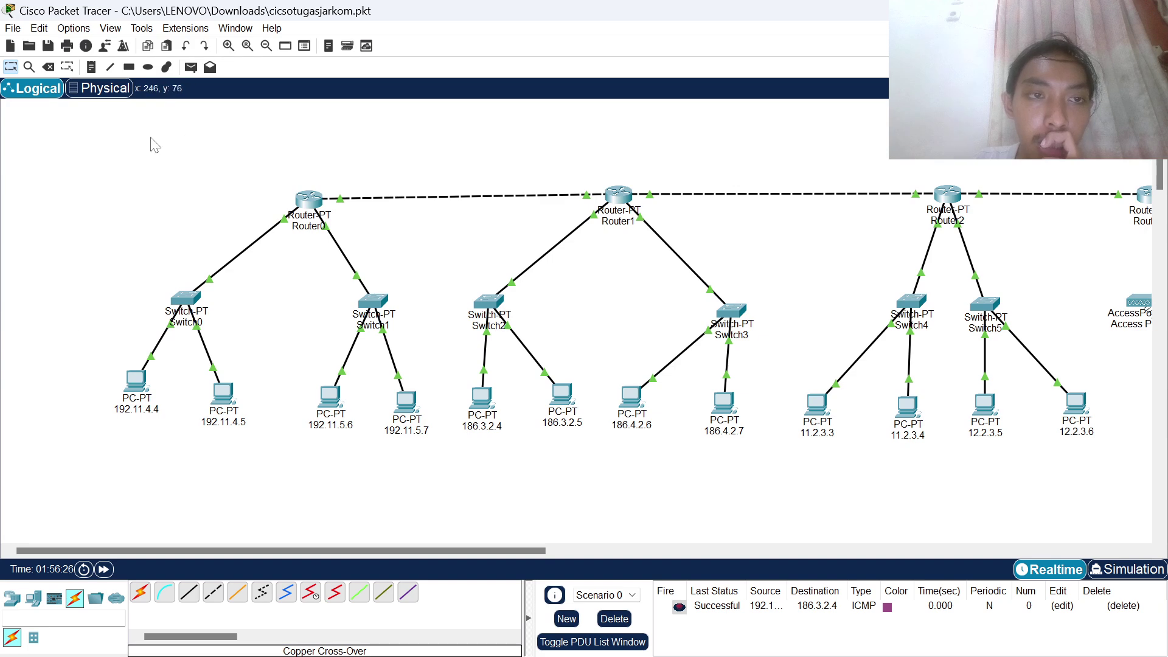
scroll(191, 255, down, 3)
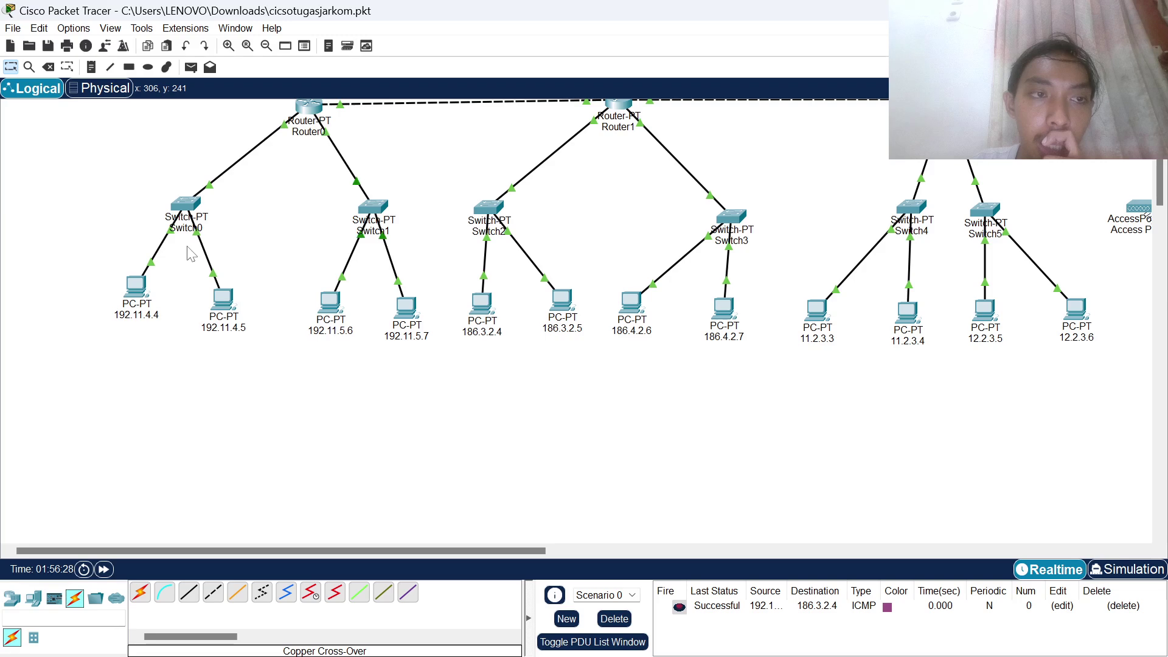
scroll(190, 254, up, 3)
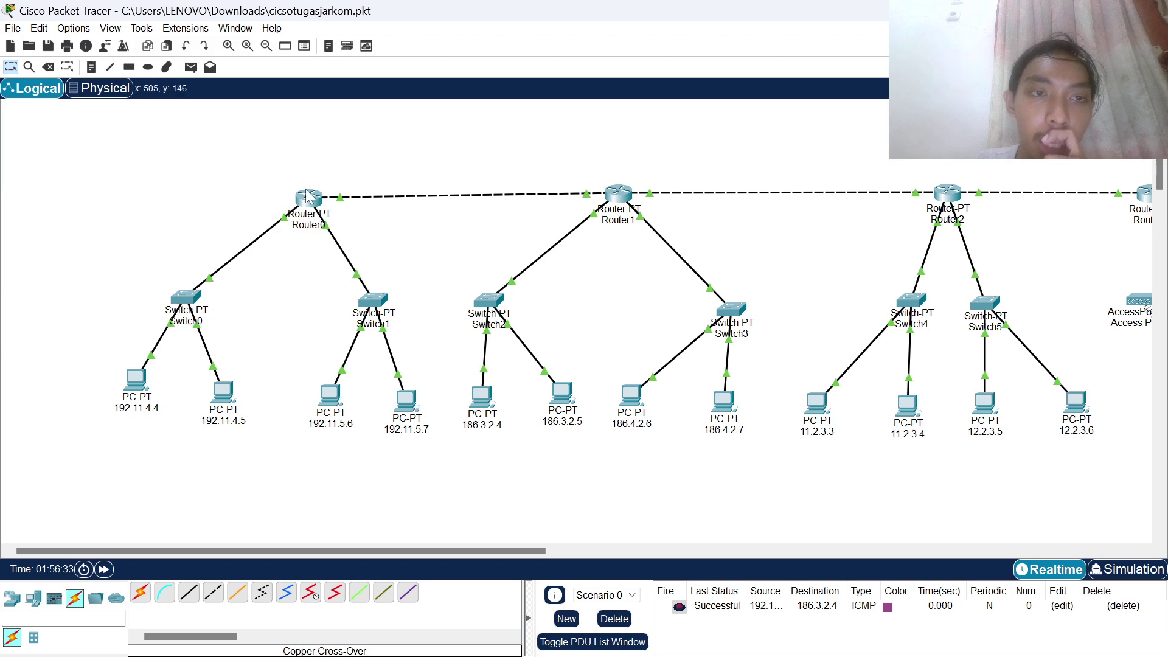
Review the global settings and the IP configuration of PC 192.11.4.4 under Switch0, and close its window
click(138, 380)
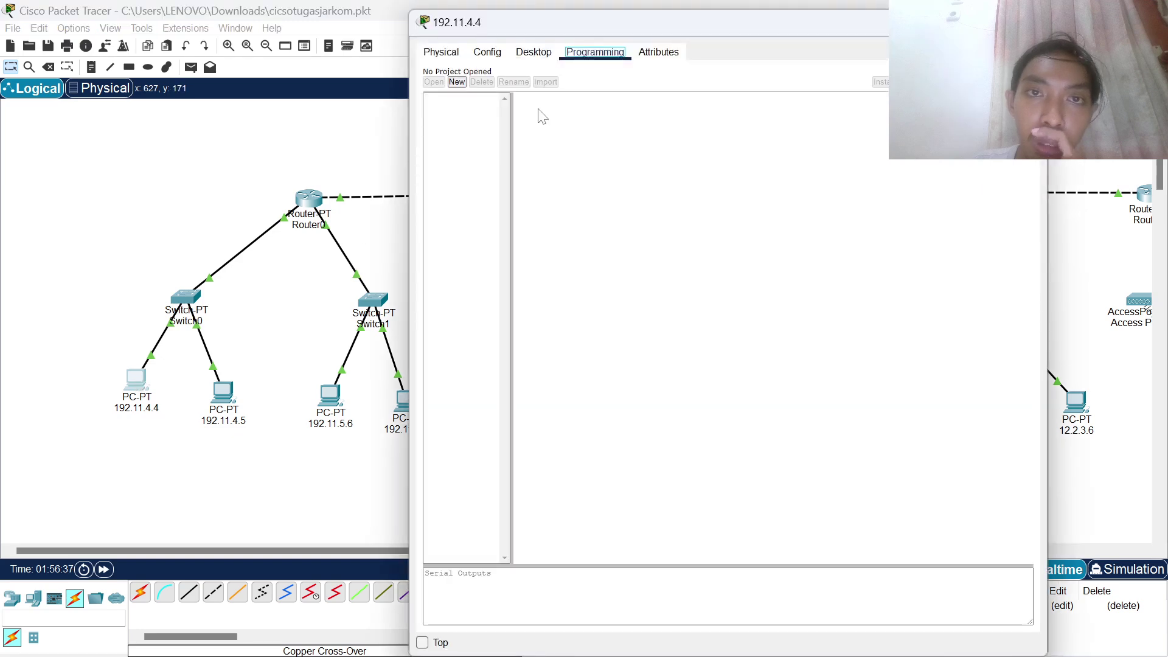
click(496, 54)
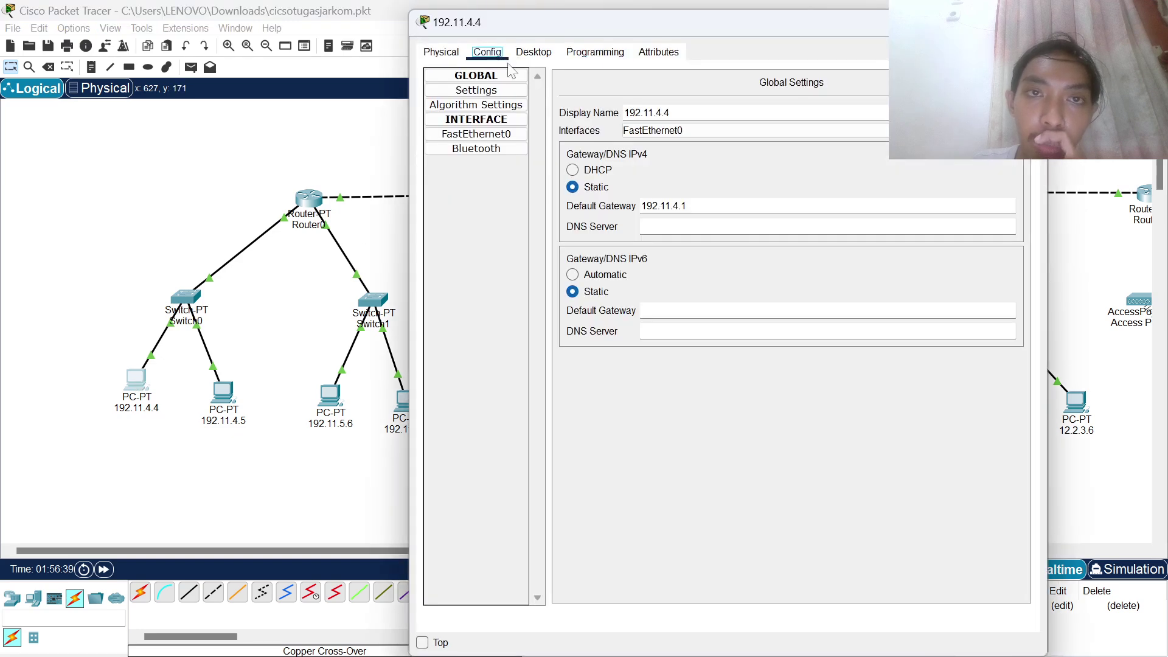
click(530, 53)
click(491, 108)
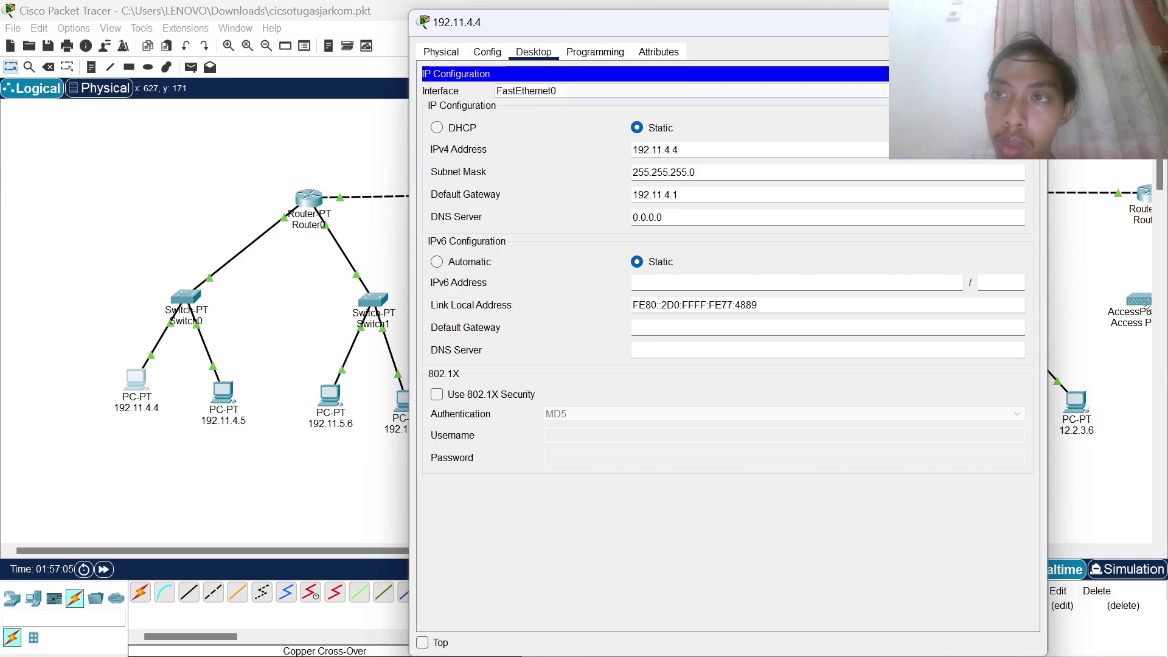
click(1033, 22)
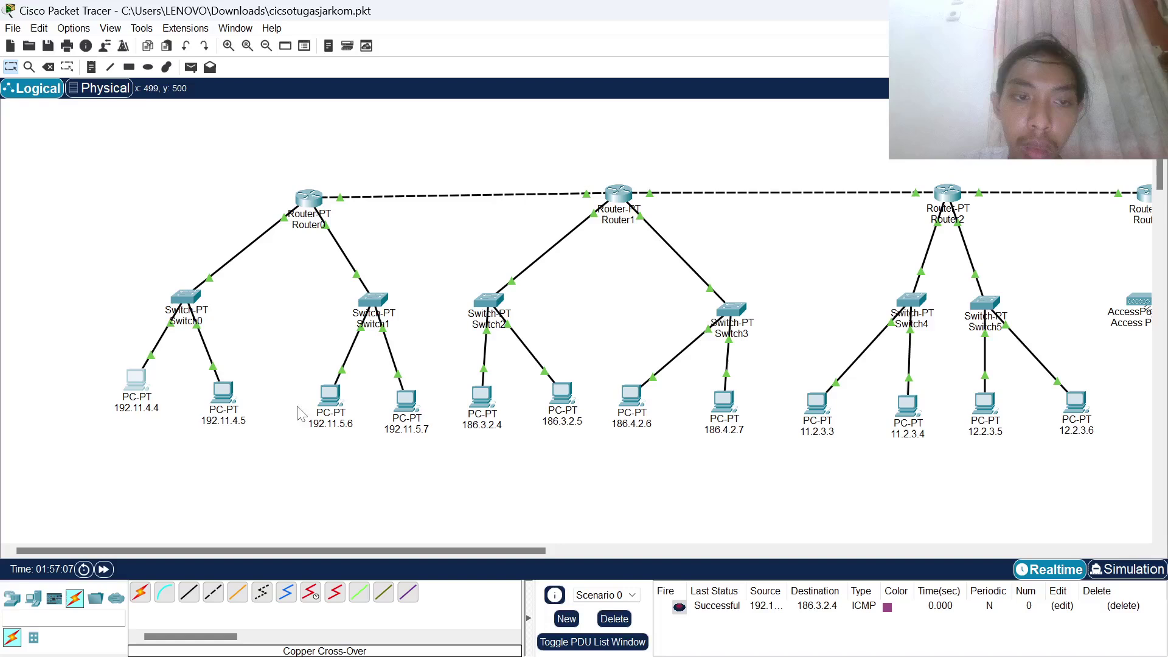
Review the IP configuration of PC 192.11.5.6 under Switch1 and close its window
click(332, 398)
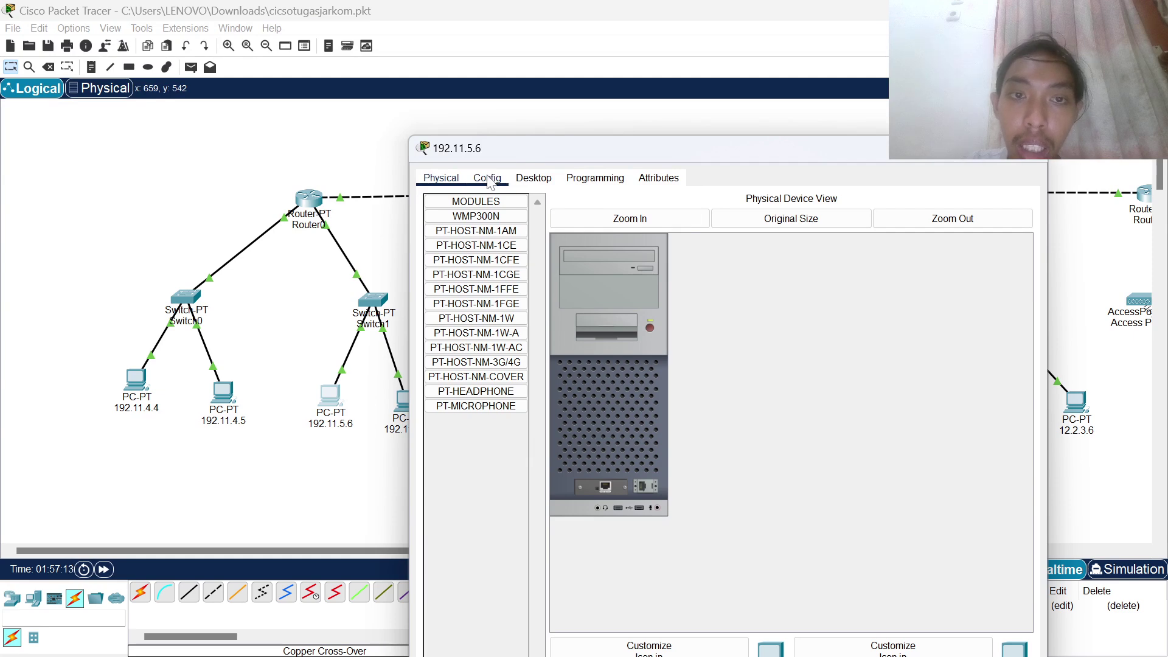
click(529, 180)
click(485, 215)
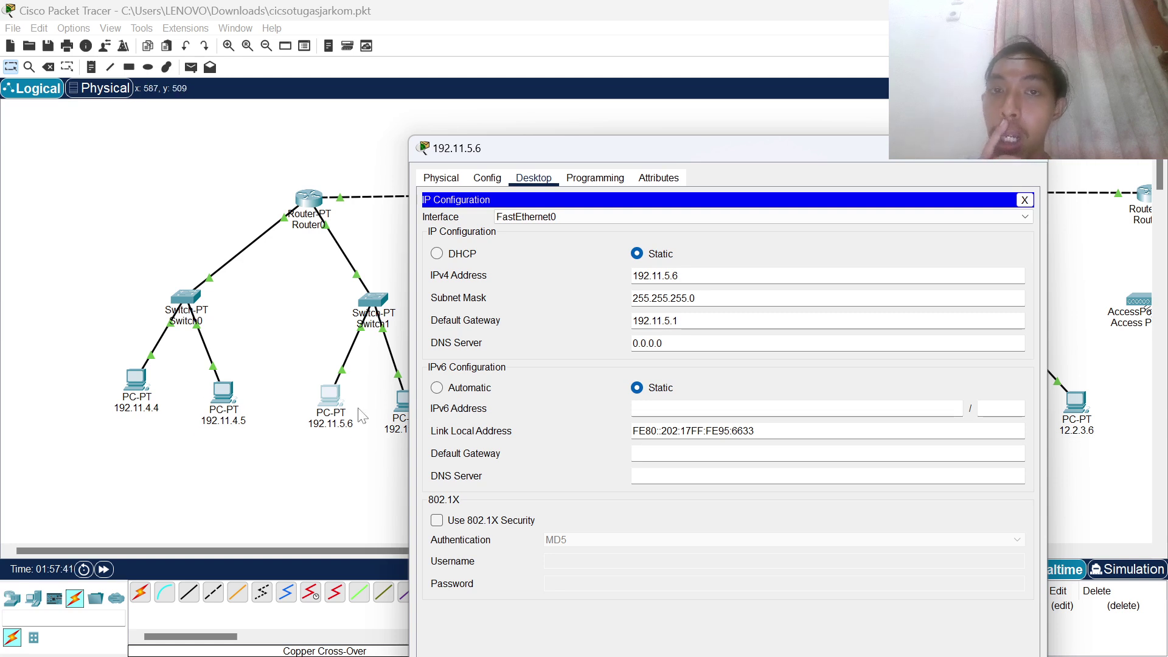
click(1023, 158)
Review the IP configuration of PC 186.3.2.4 under Switch2 and close its window
scroll(711, 246, down, 1)
scroll(710, 246, right, 5)
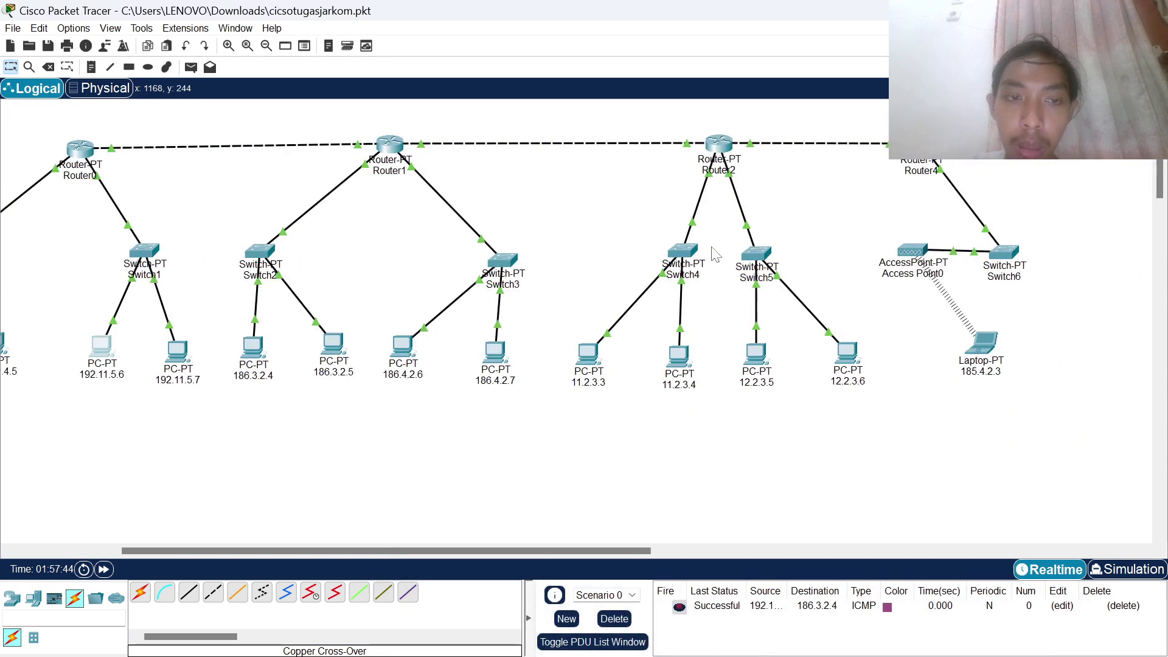
scroll(716, 255, up, 1)
scroll(715, 254, left, 5)
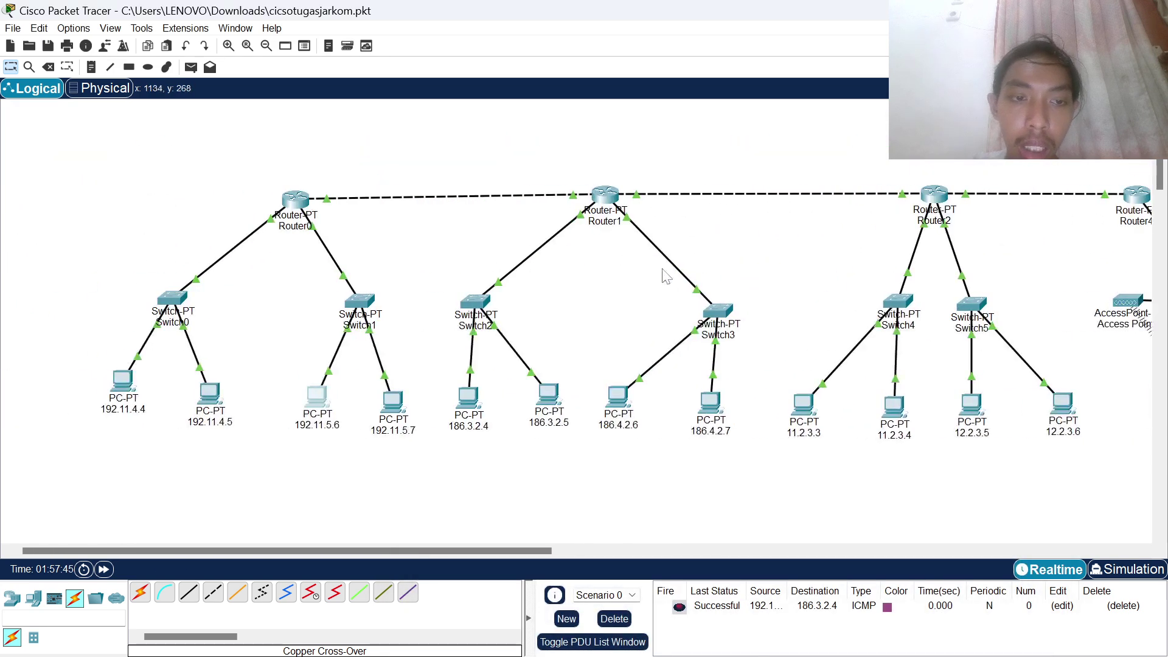
click(471, 398)
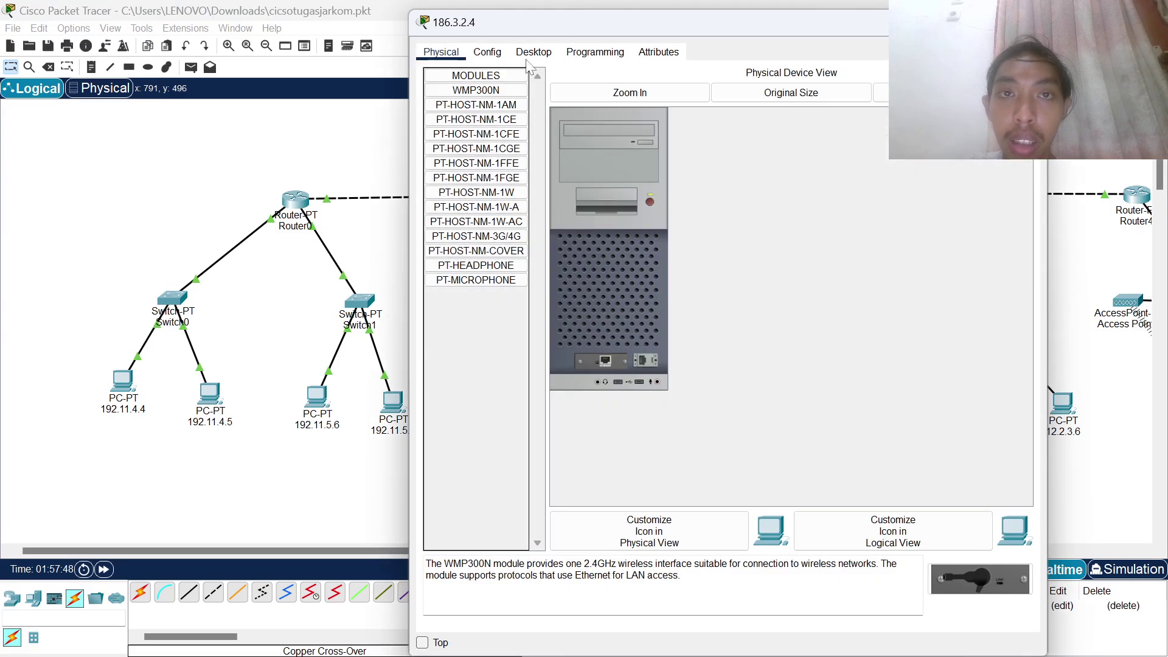
click(539, 54)
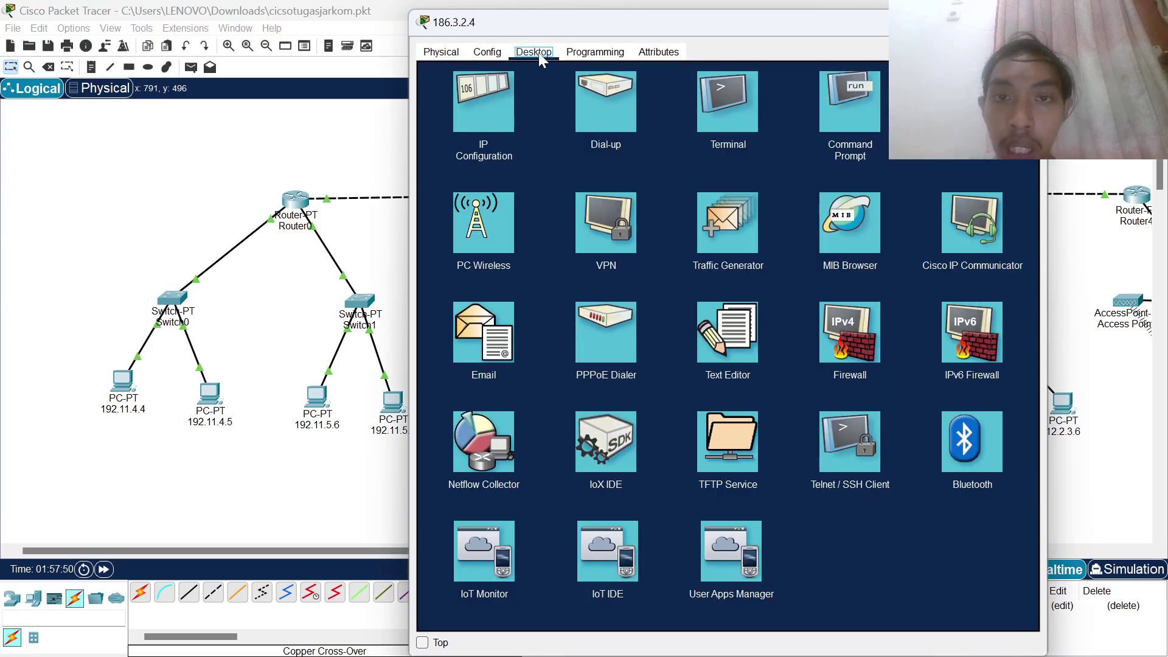
click(502, 119)
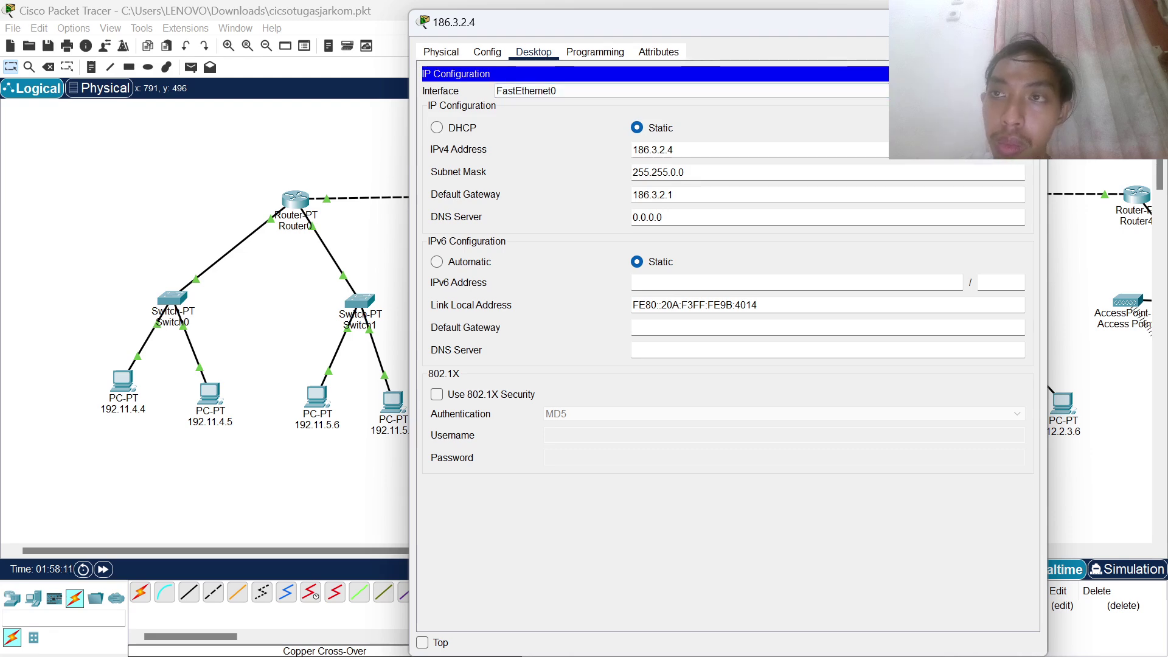
click(1032, 22)
Review the IP configuration of PC 186.4.2.6 under Switch3 and close its window
scroll(357, 386, right, 4)
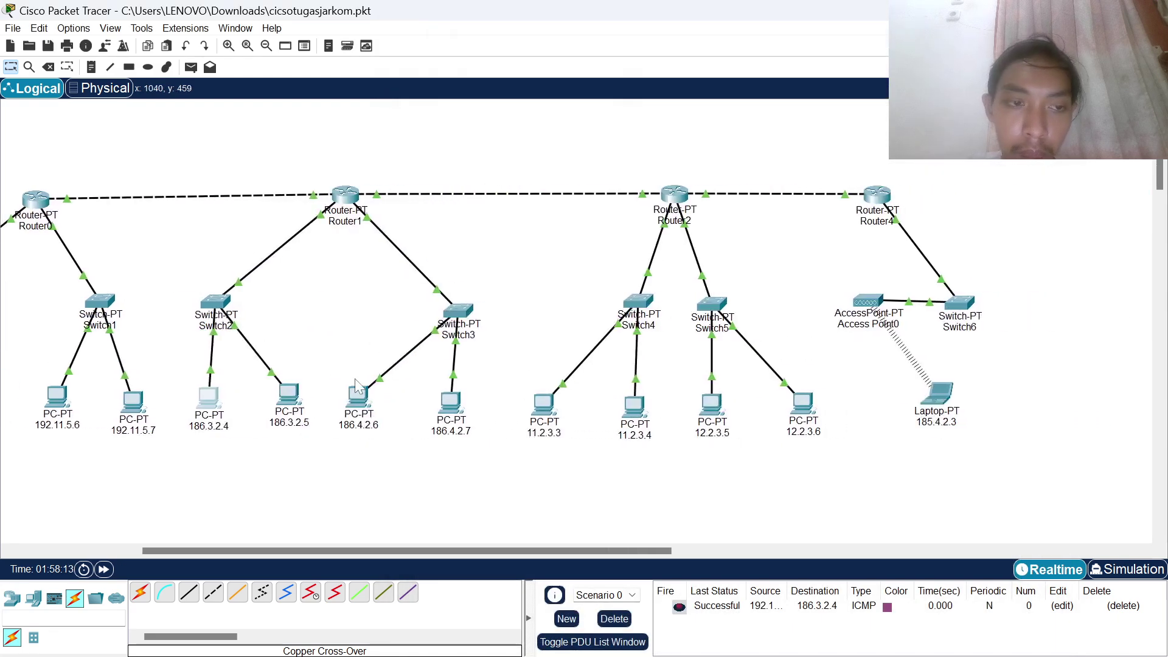
click(367, 407)
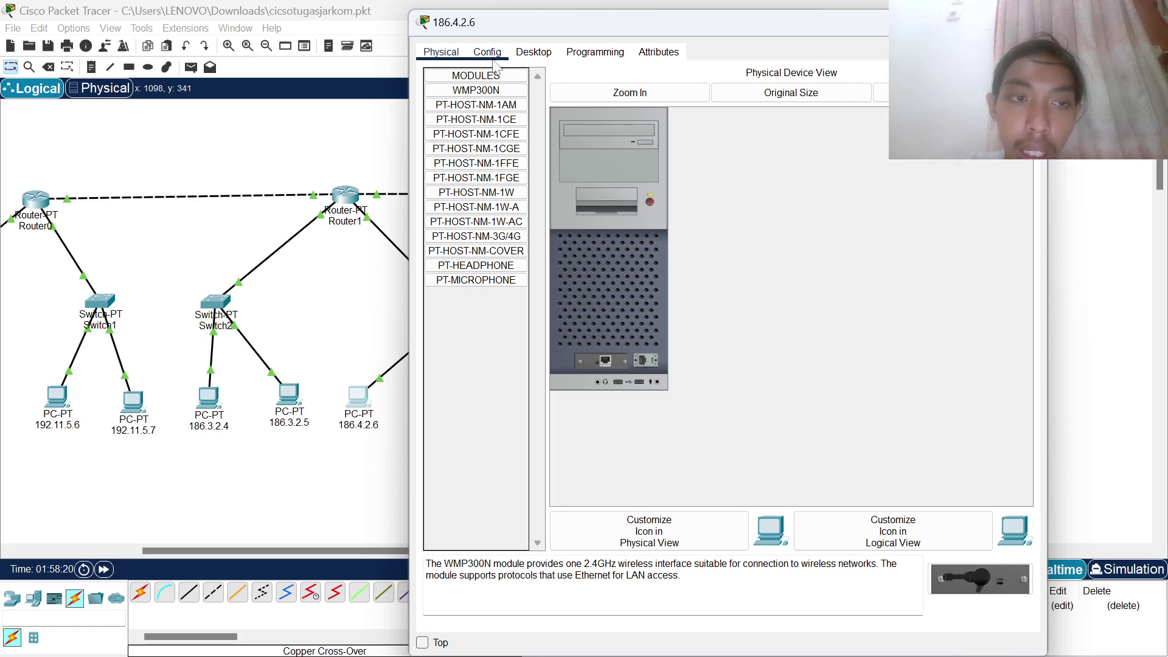
click(523, 53)
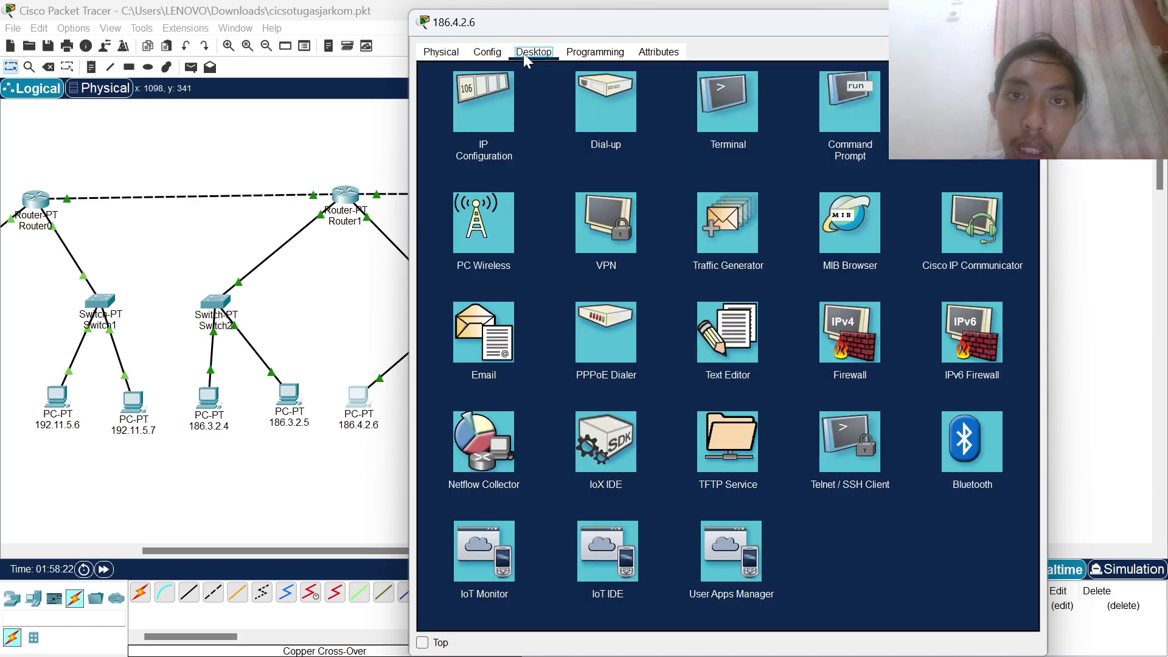
click(491, 116)
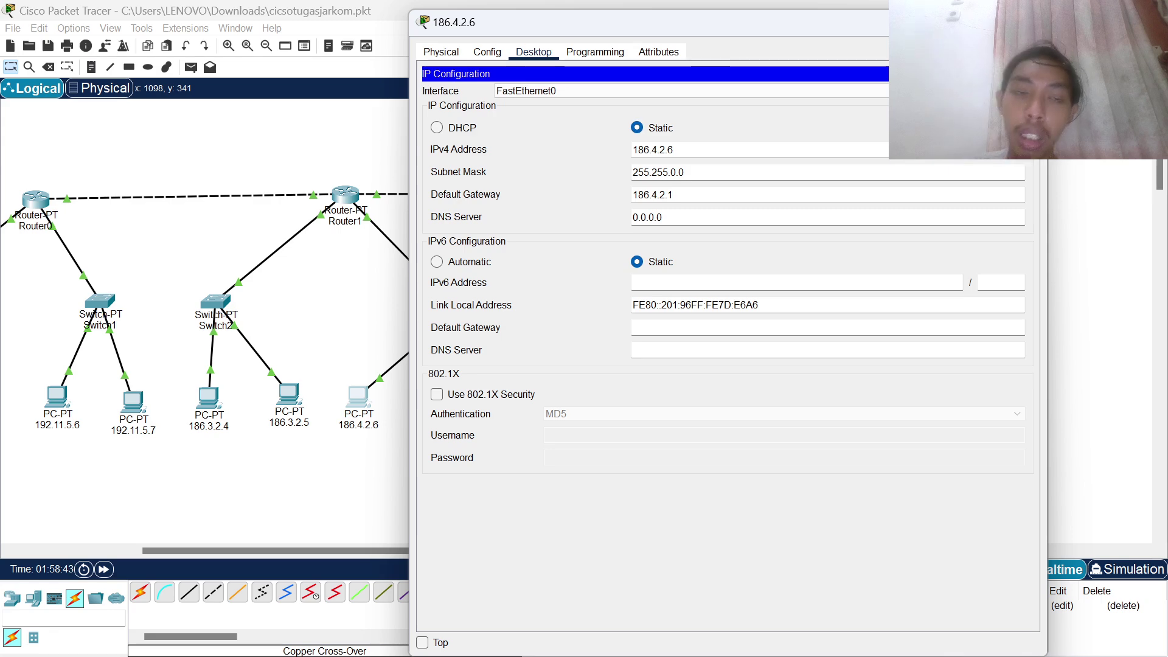
click(1032, 22)
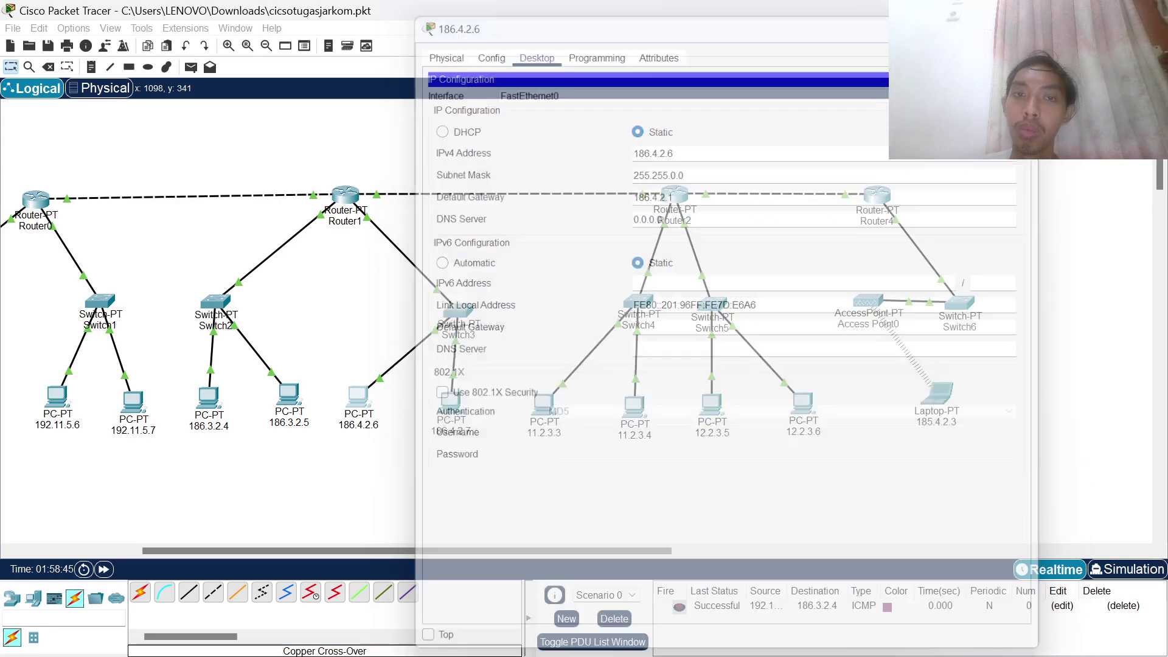
Review the IP configuration of PC 11.2.3.3 under Switch4 and close its window
scroll(563, 417, right, 3)
scroll(562, 416, right, 2)
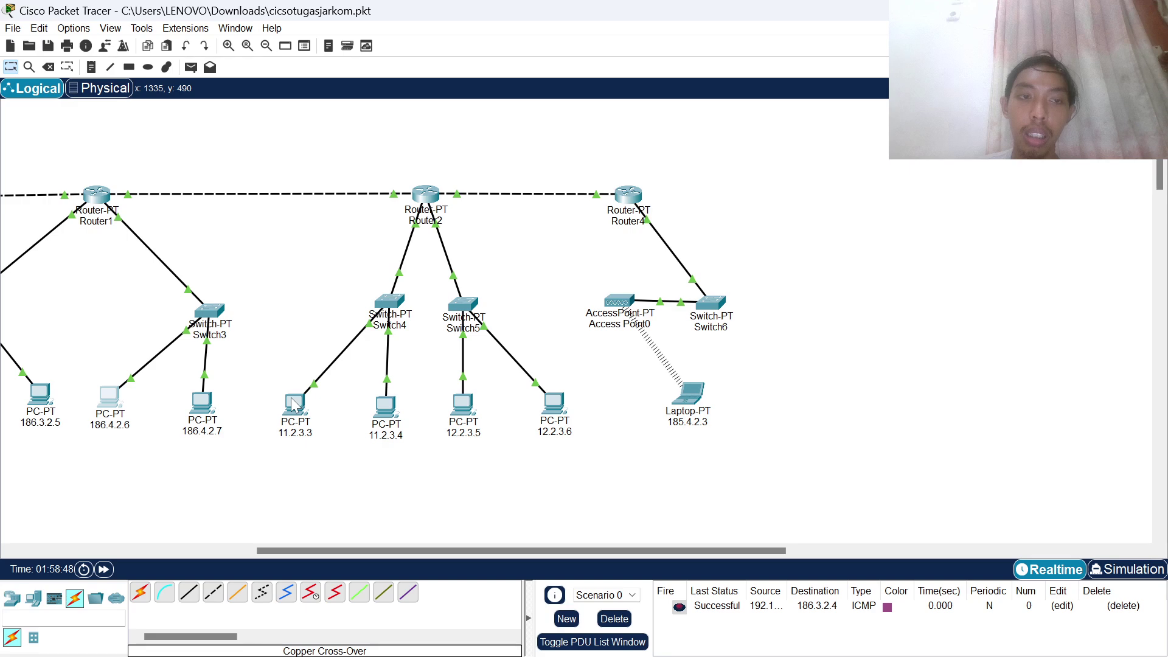
click(294, 404)
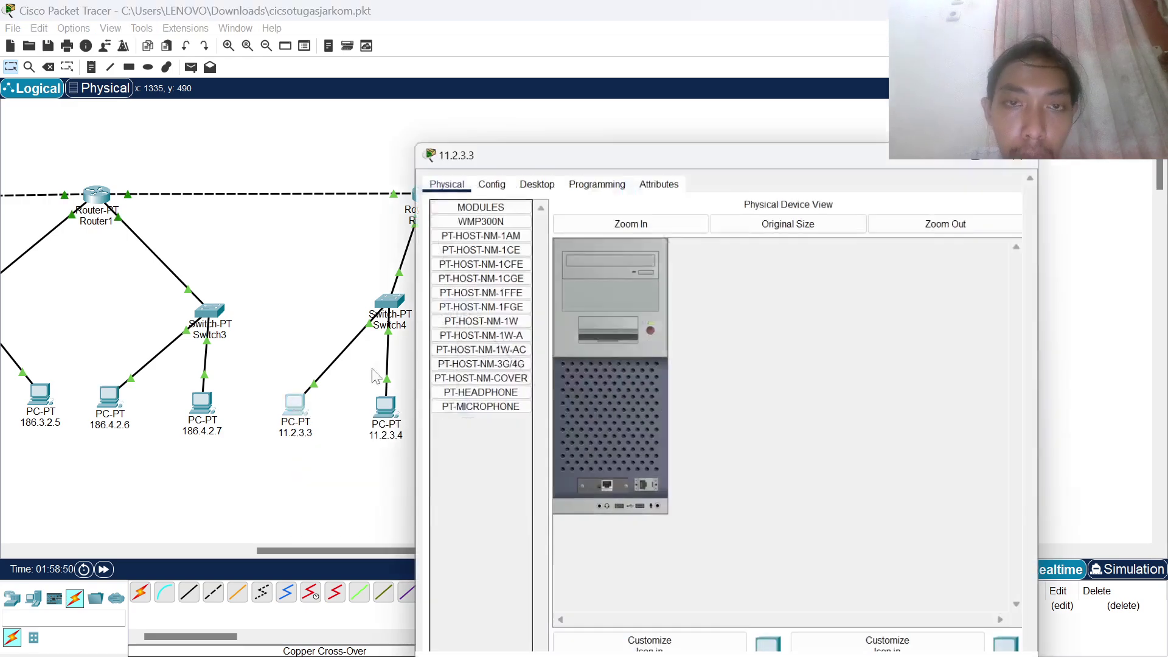
click(551, 53)
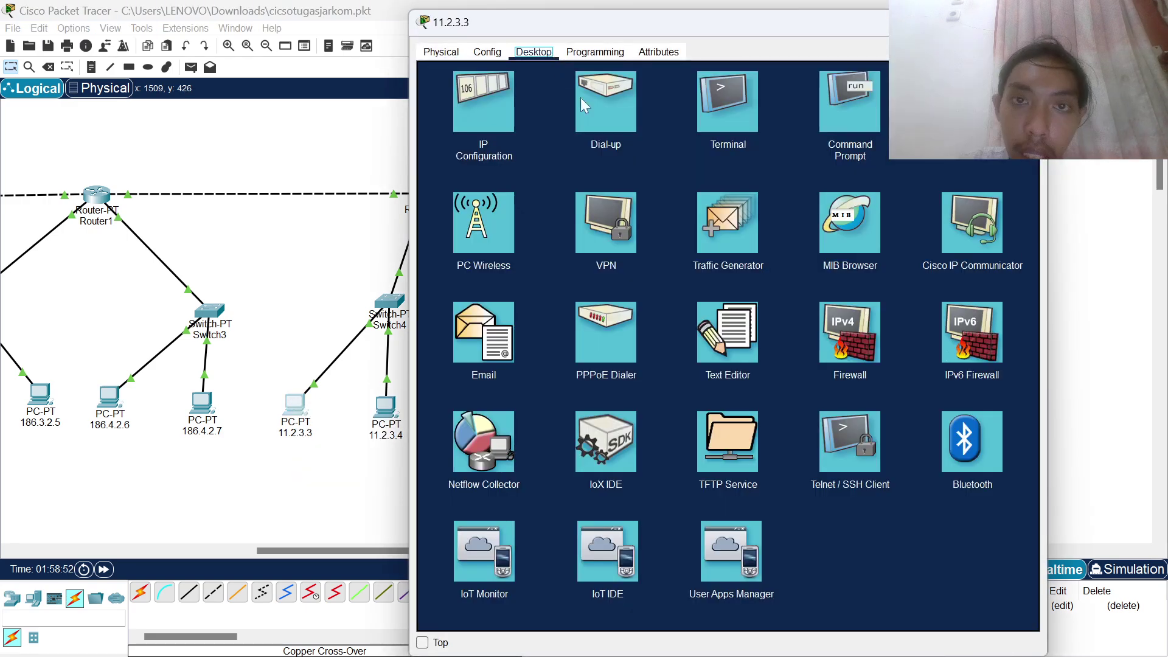
click(469, 101)
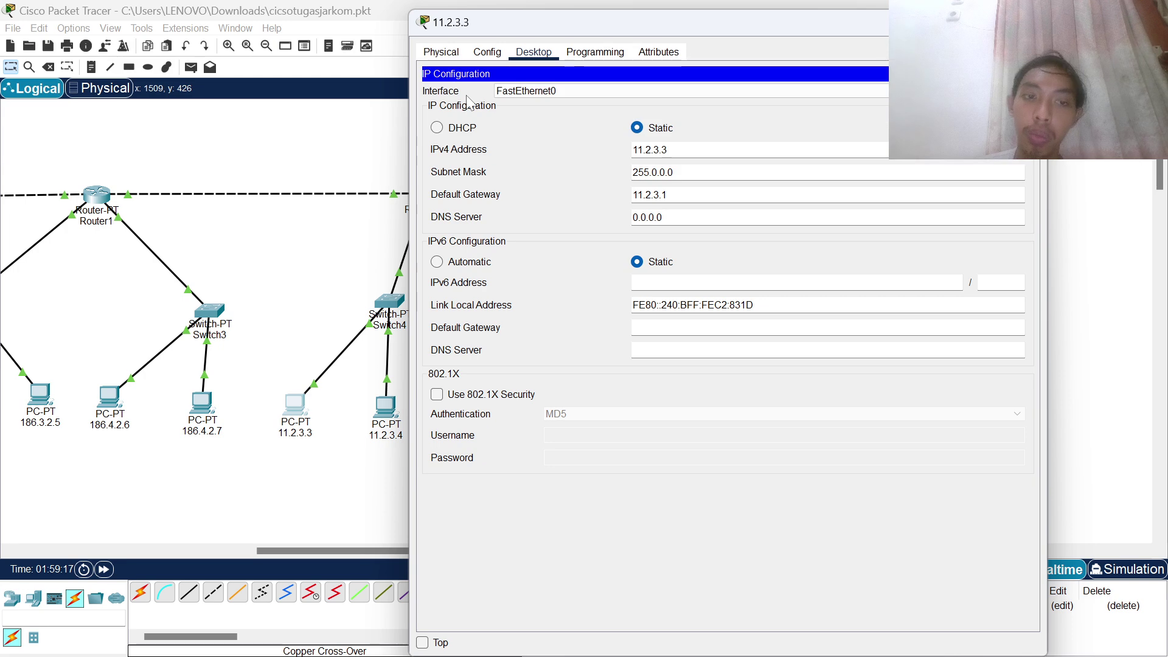
click(1035, 22)
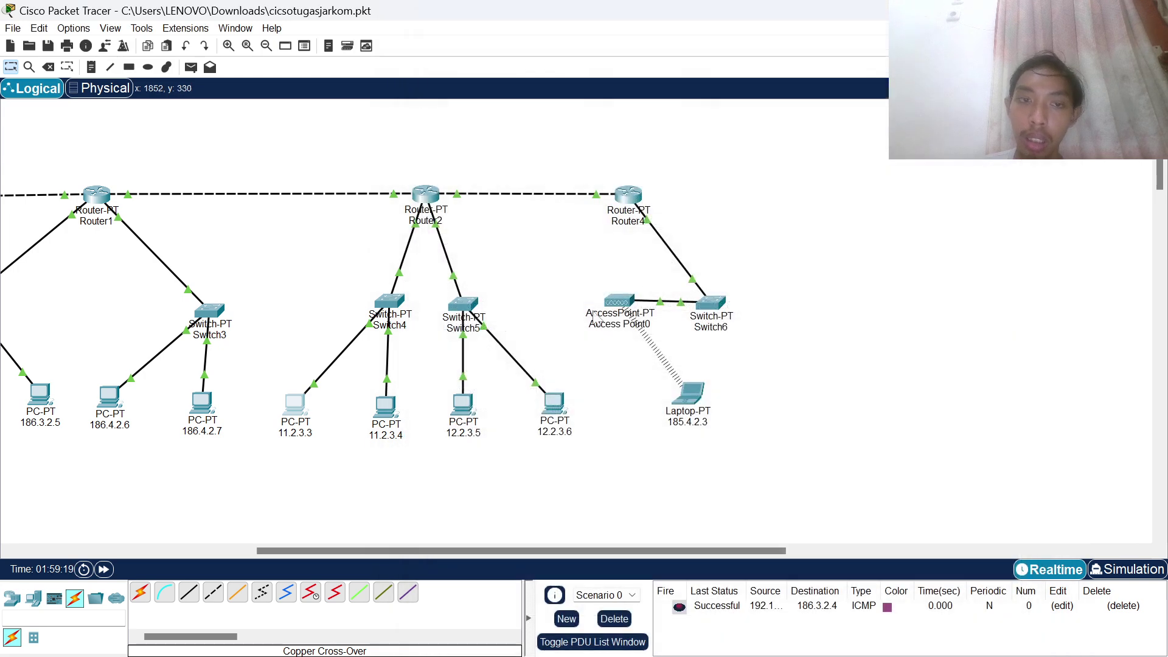
Review the IP configuration of PC 12.2.3.5 under Switch5 and close its window
click(463, 405)
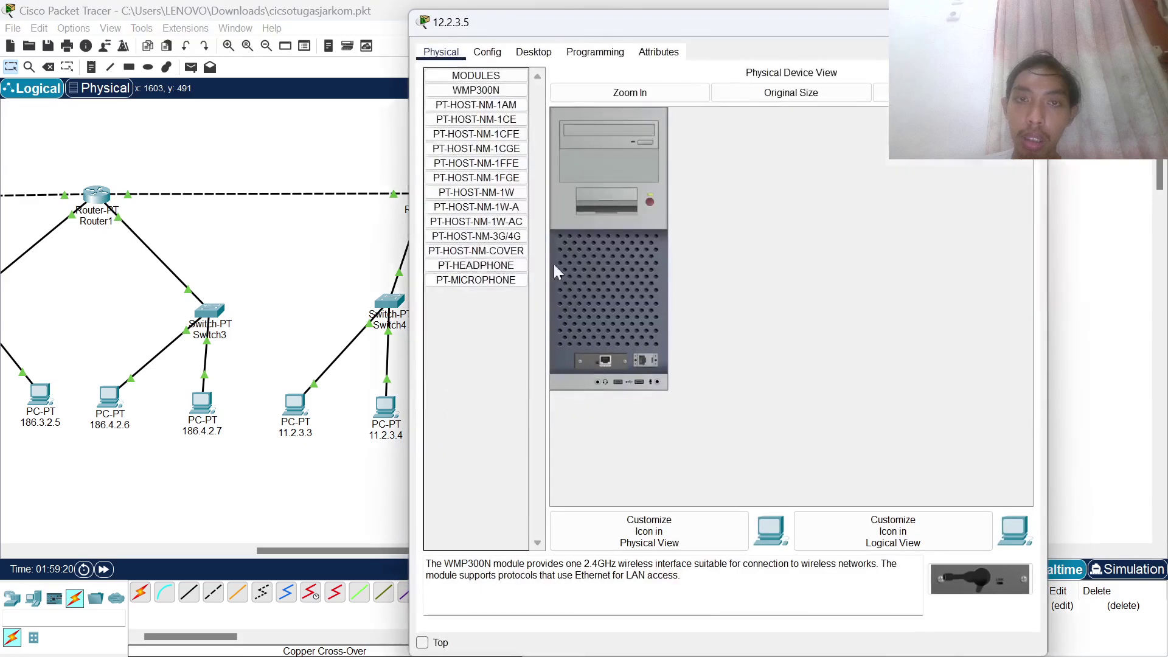
click(534, 52)
click(474, 96)
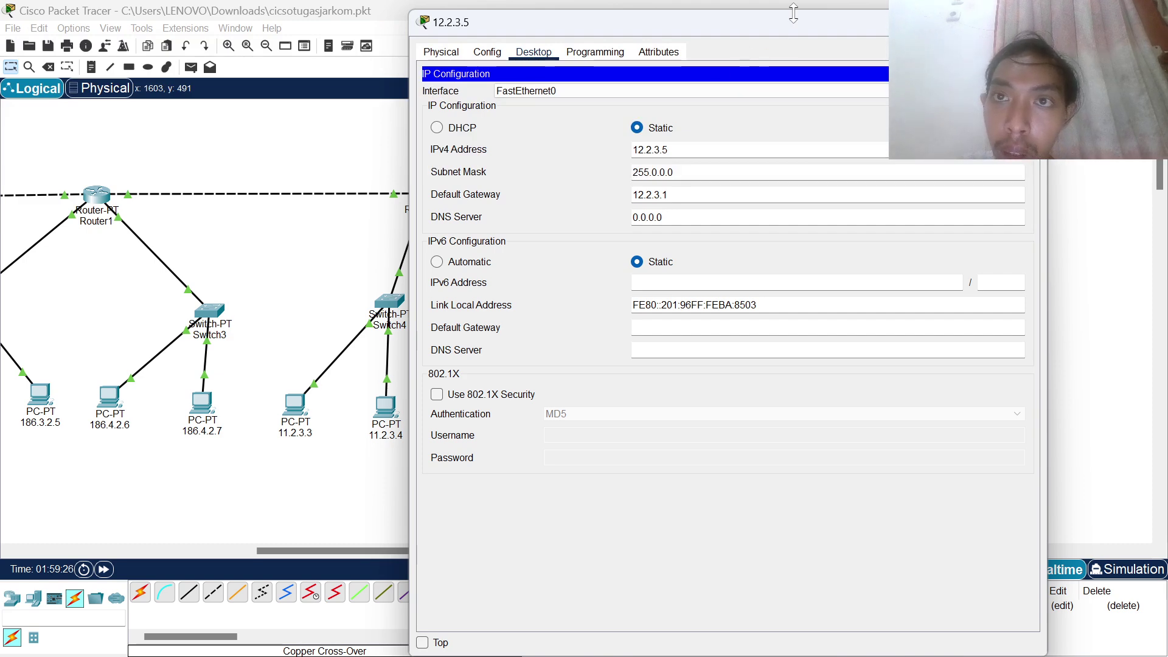
drag(815, 32, 914, 29)
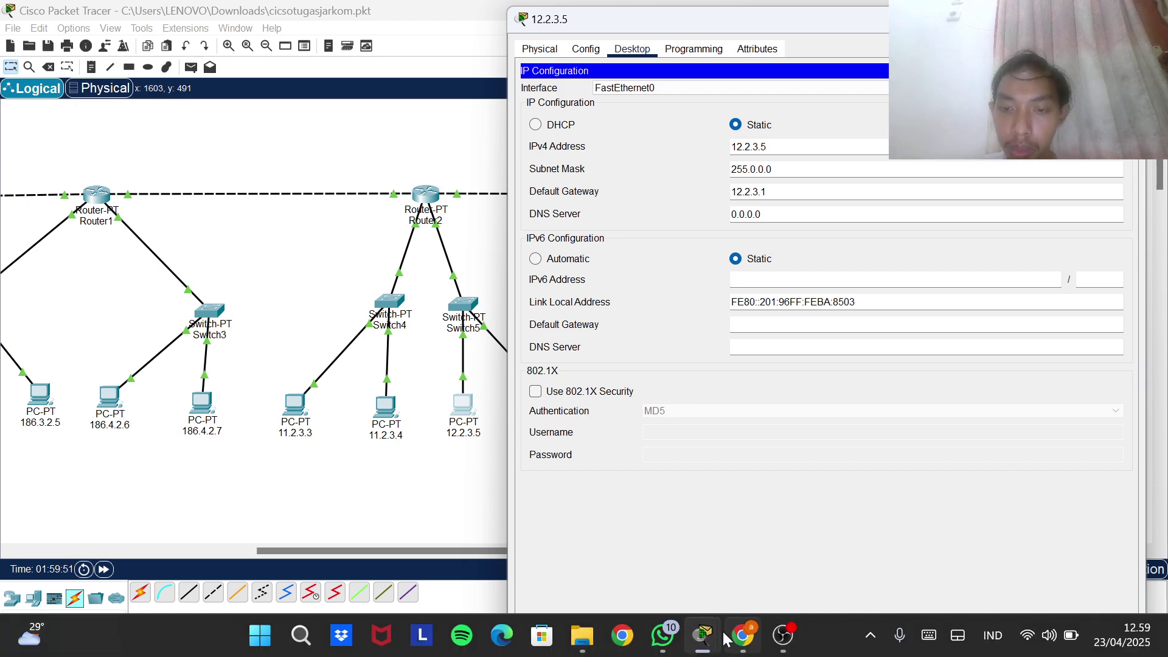
click(791, 642)
click(791, 644)
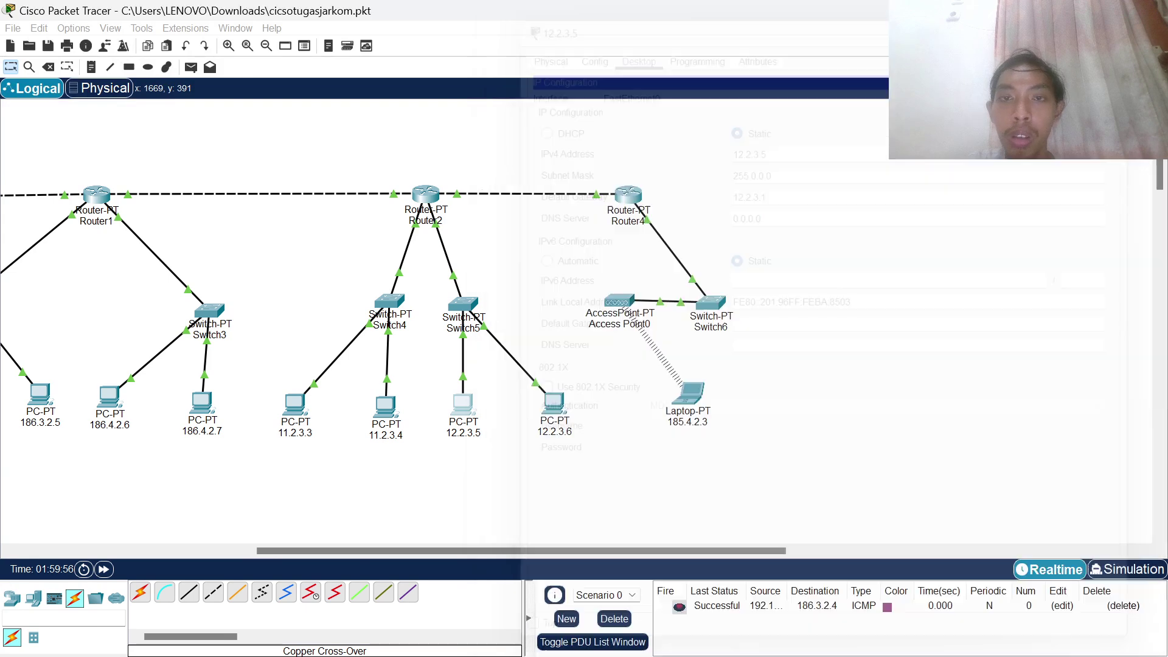
click(504, 504)
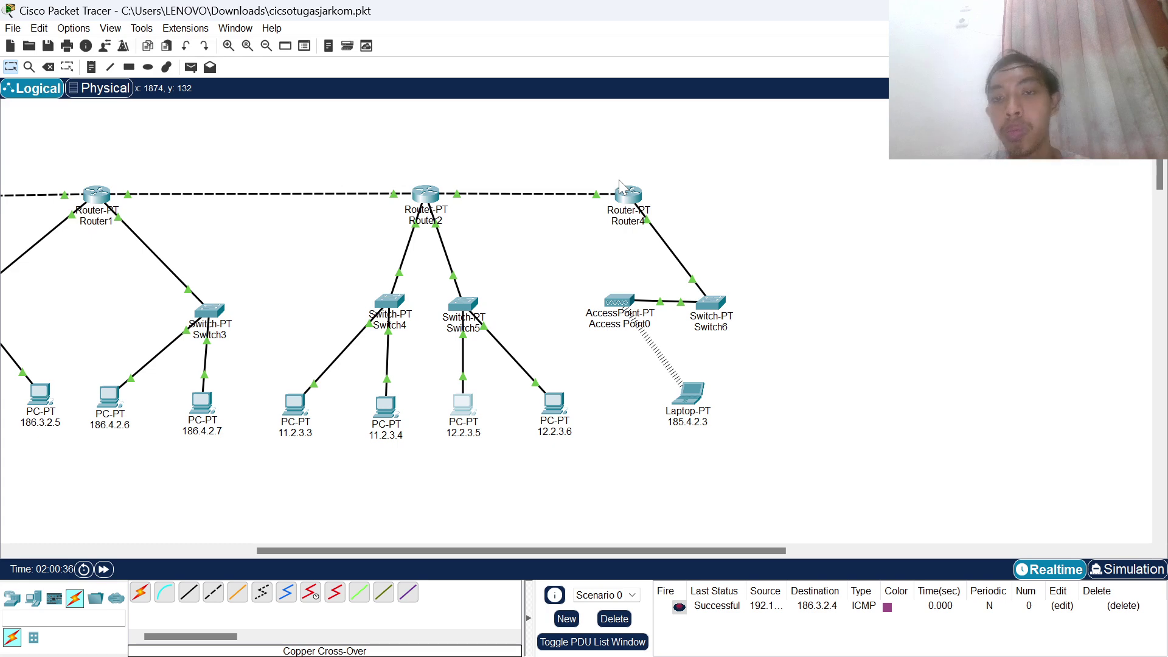
Review the wireless IP configuration of laptop 185.4.2.3 under Access Point0 and close its window
click(688, 395)
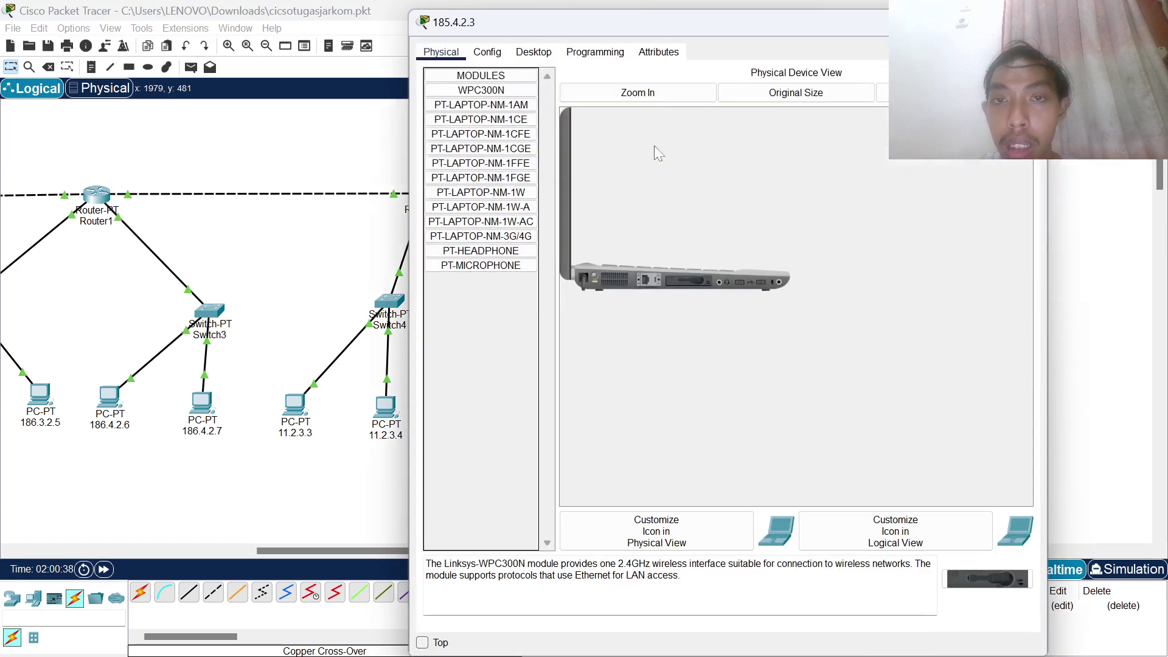
click(534, 53)
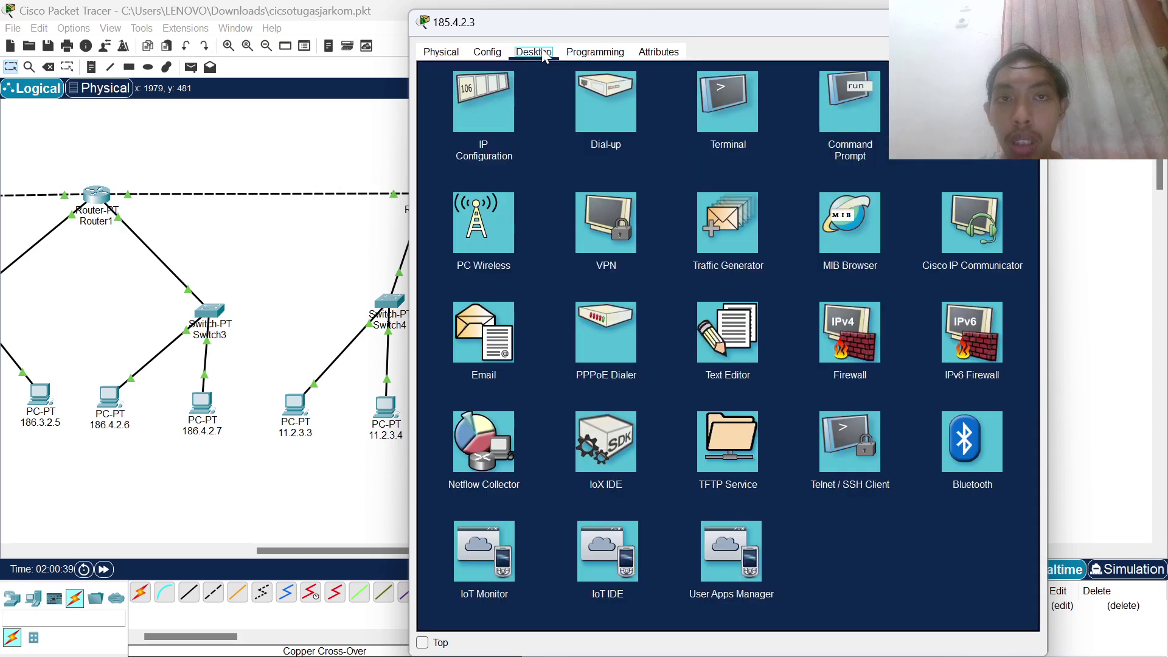
click(487, 97)
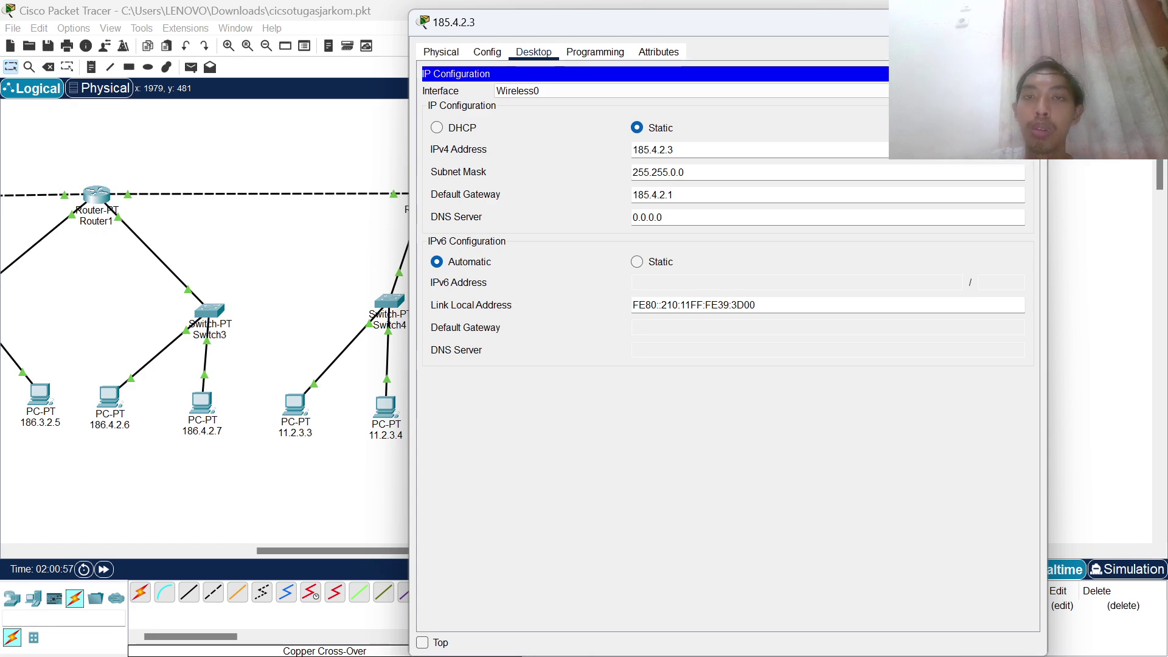
click(1031, 22)
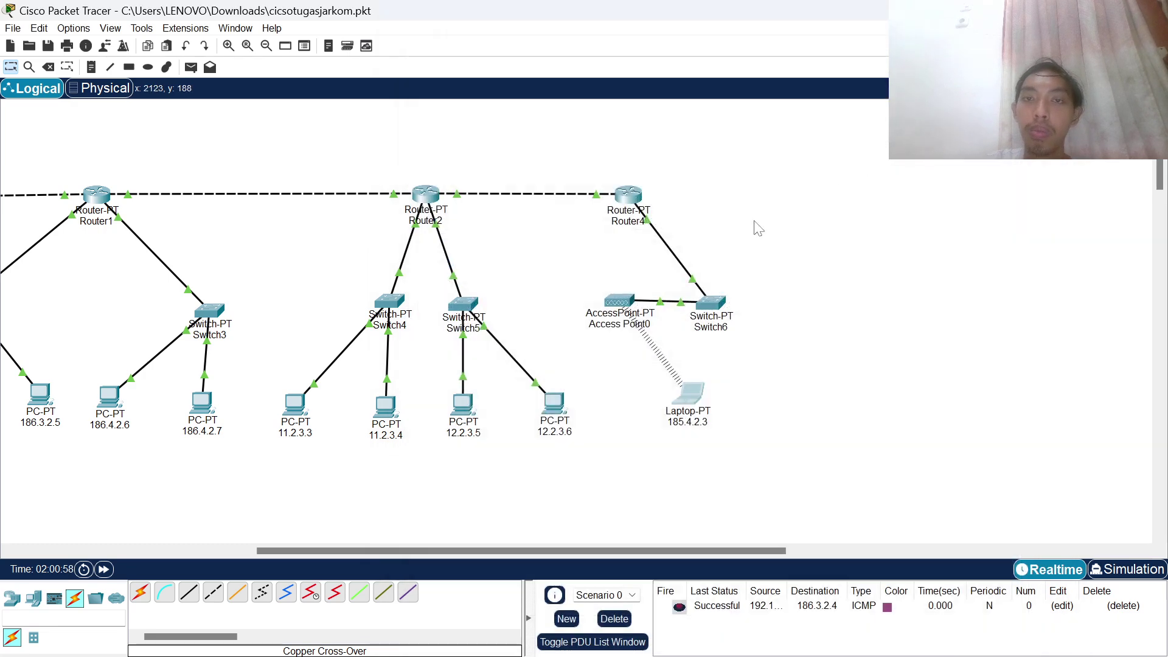
Examine the Copper Straight-Through and Copper Cross-Over cable types against the topology's links, and dismiss the McAfee pop-up
scroll(638, 230, left, 10)
scroll(638, 230, right, 1)
scroll(637, 230, right, 1)
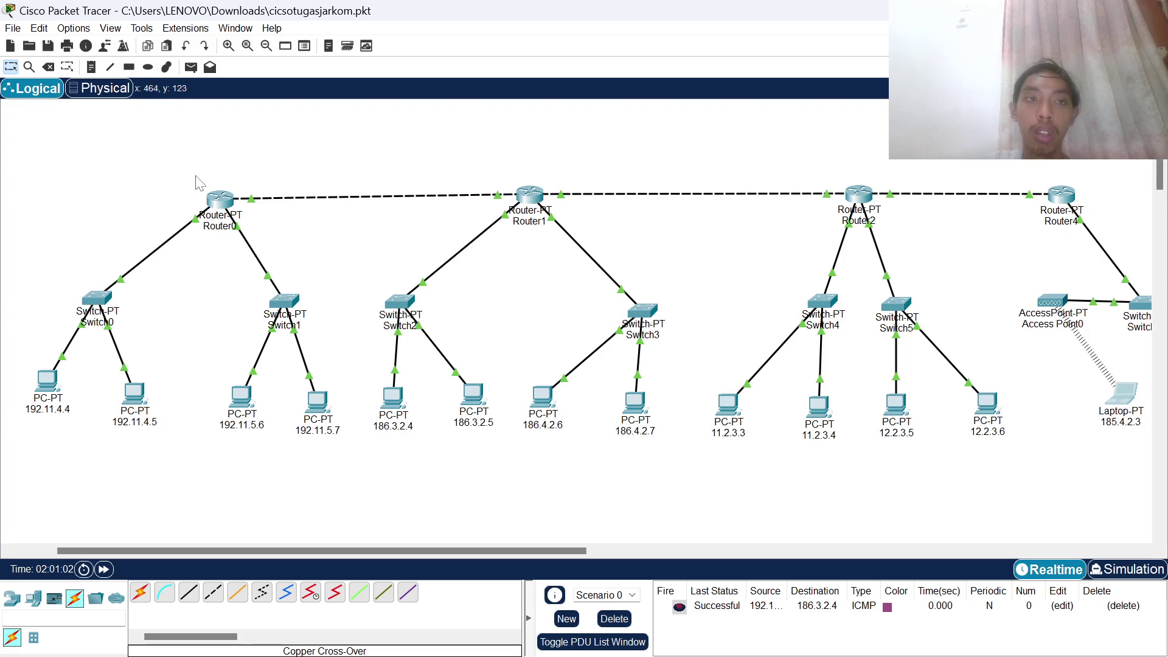
mouse_move(213, 198)
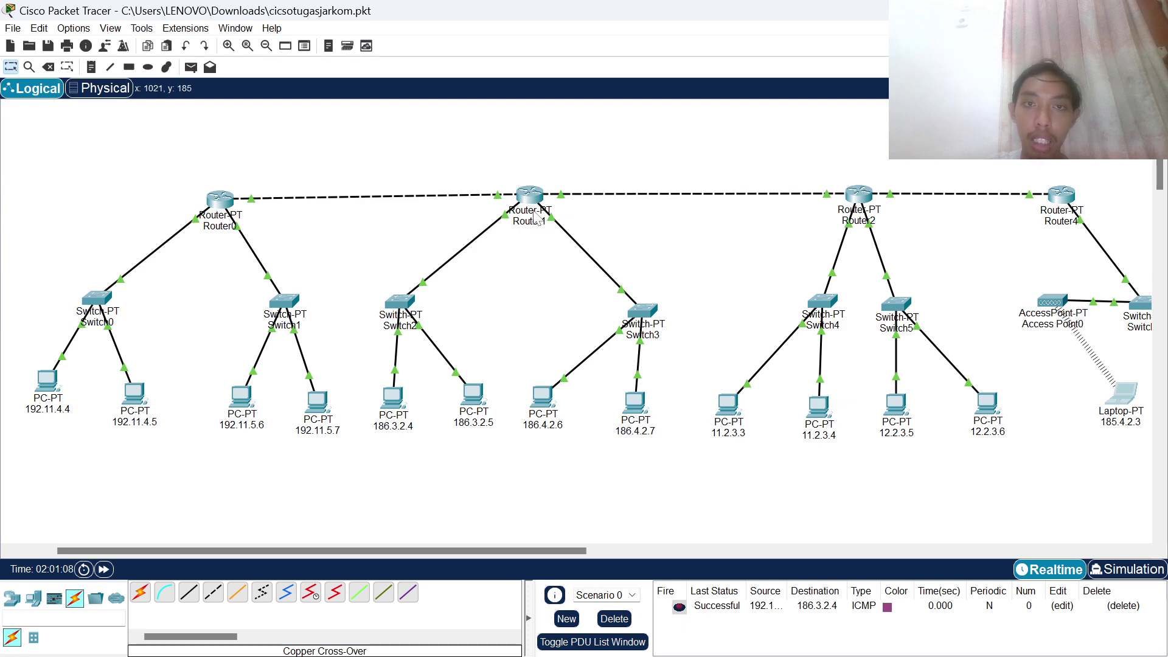
mouse_move(537, 214)
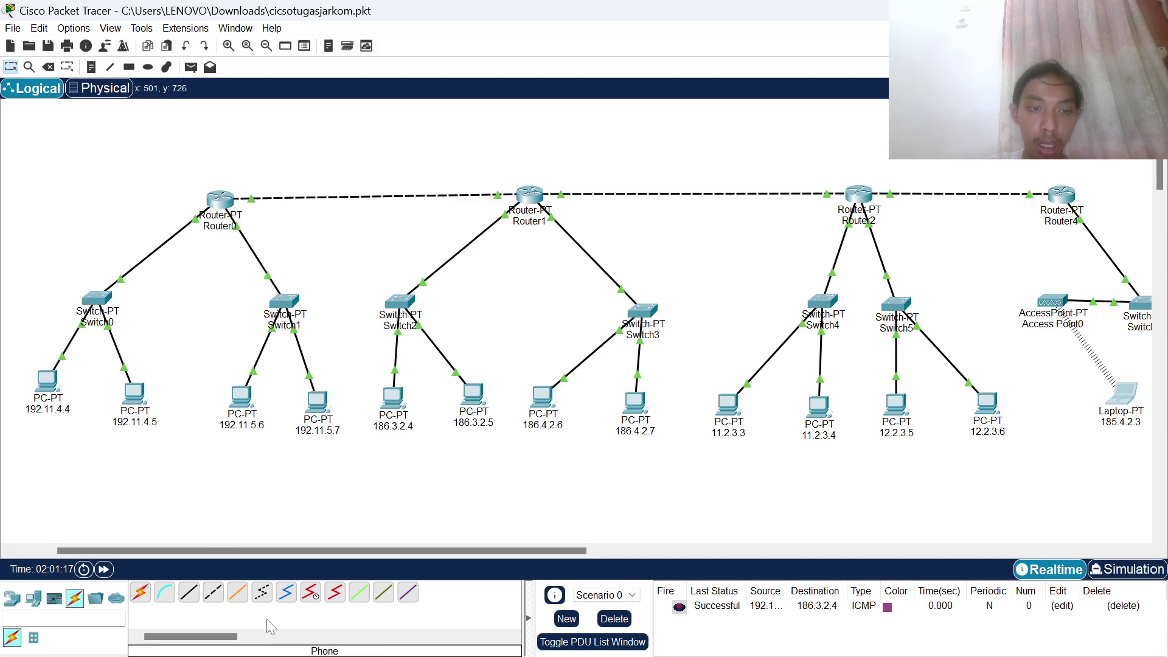
click(192, 600)
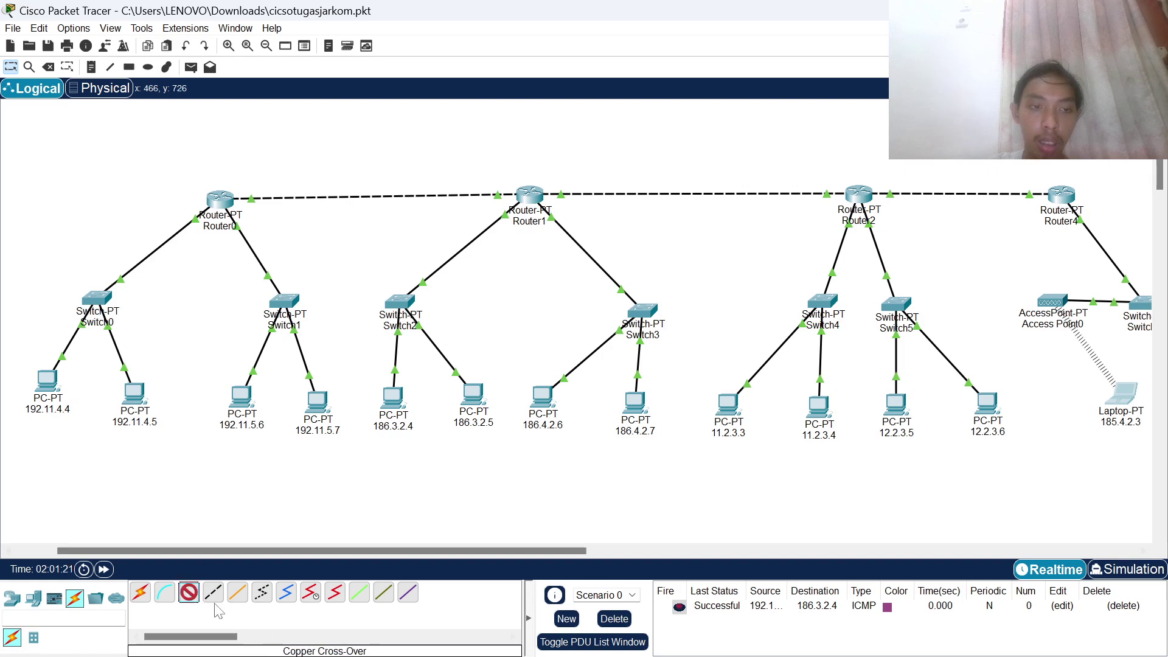
click(189, 598)
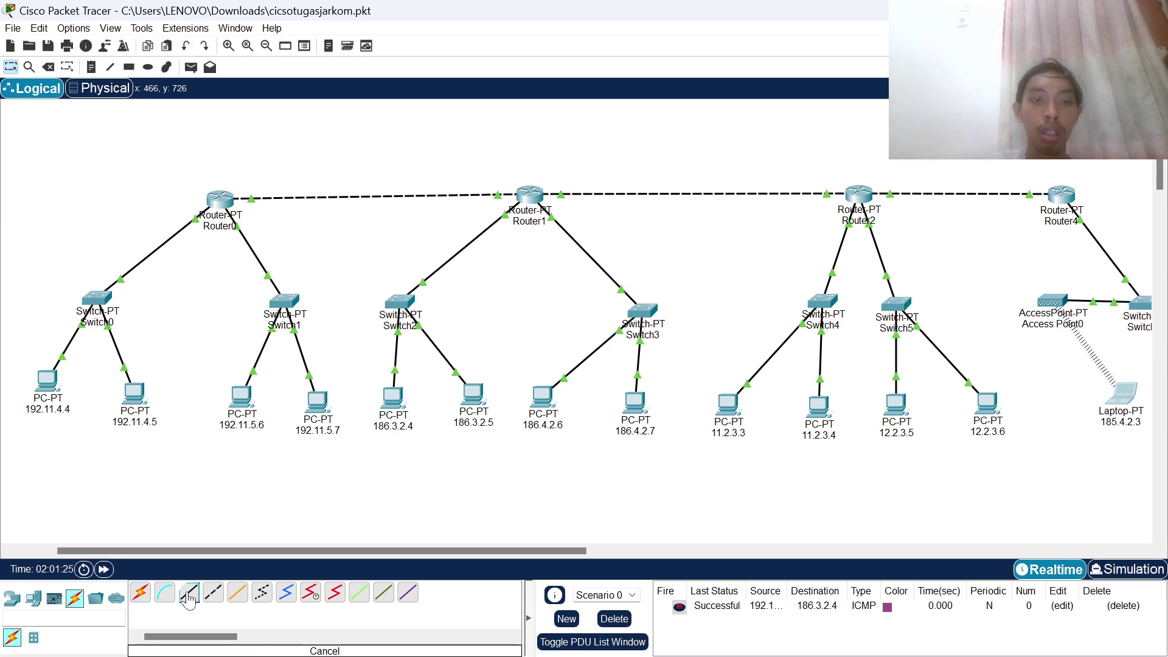
click(189, 598)
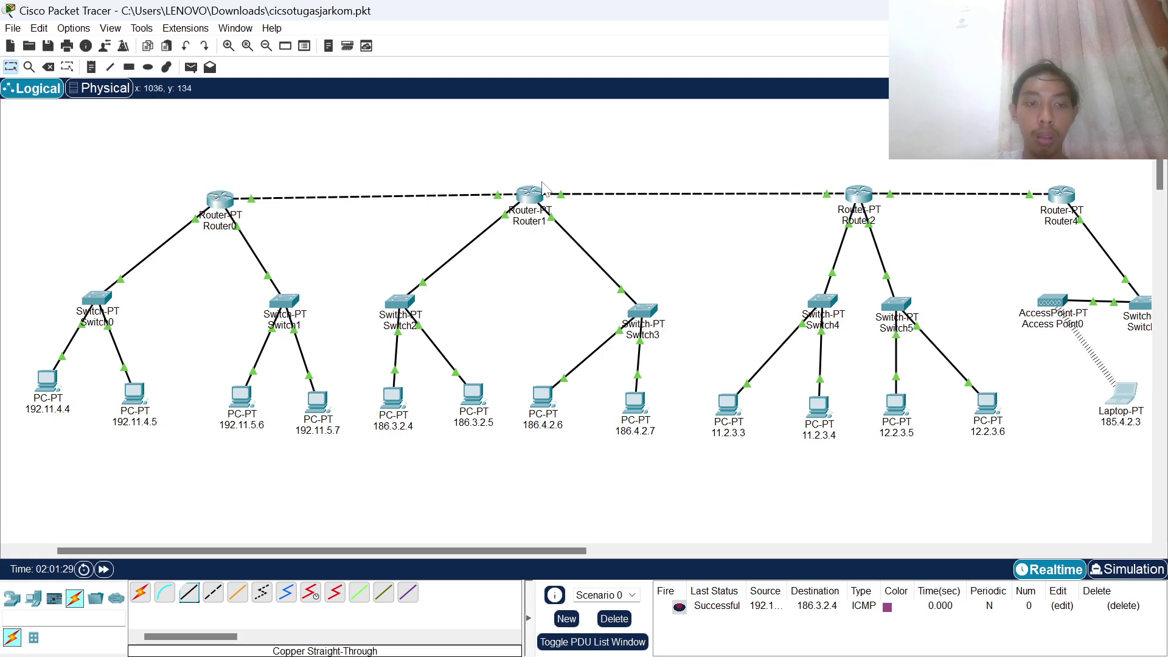
click(215, 595)
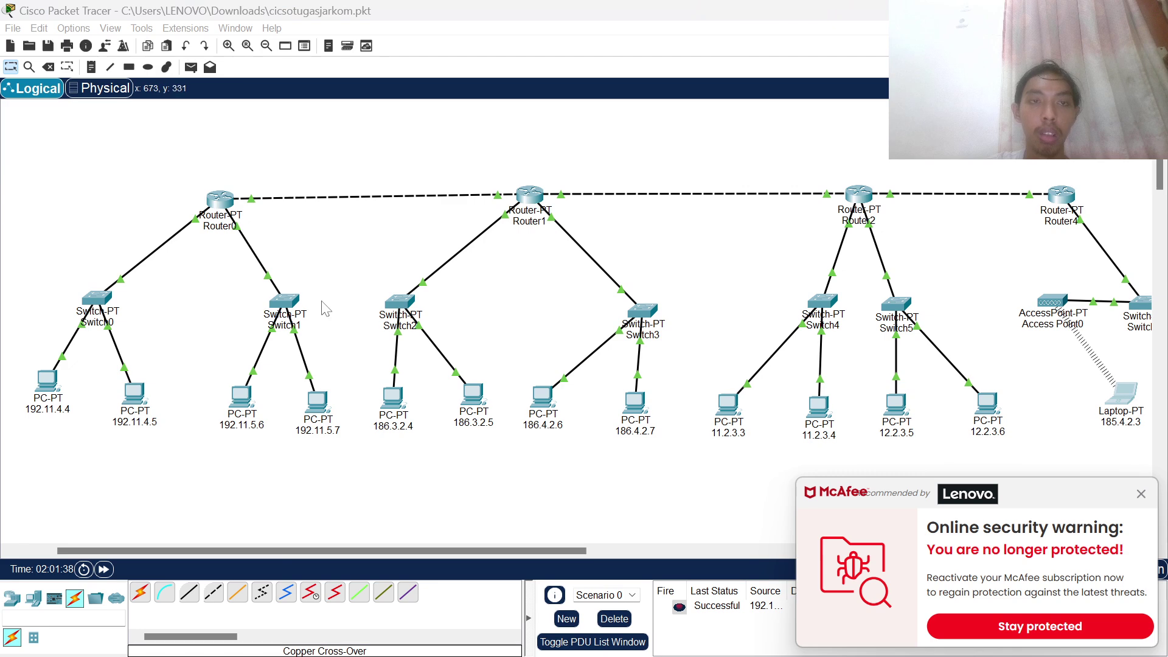
click(1139, 496)
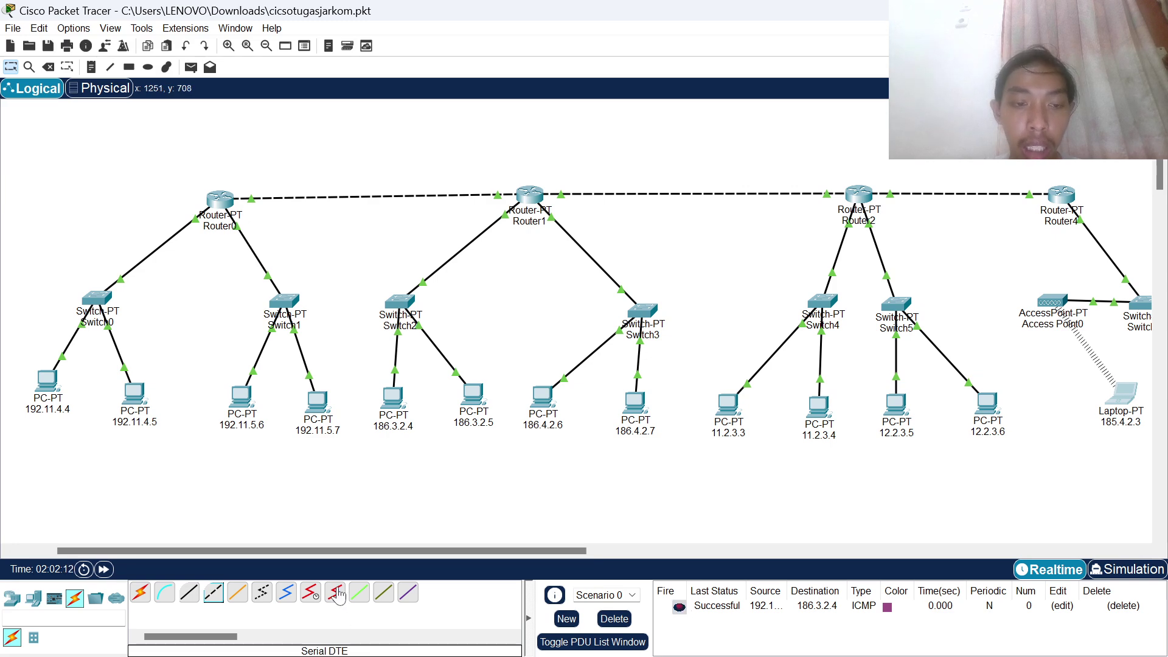
Switch to the other Packet Tracer window with the two-router serial network, view Router0's command line and close its window
mouse_move(788, 645)
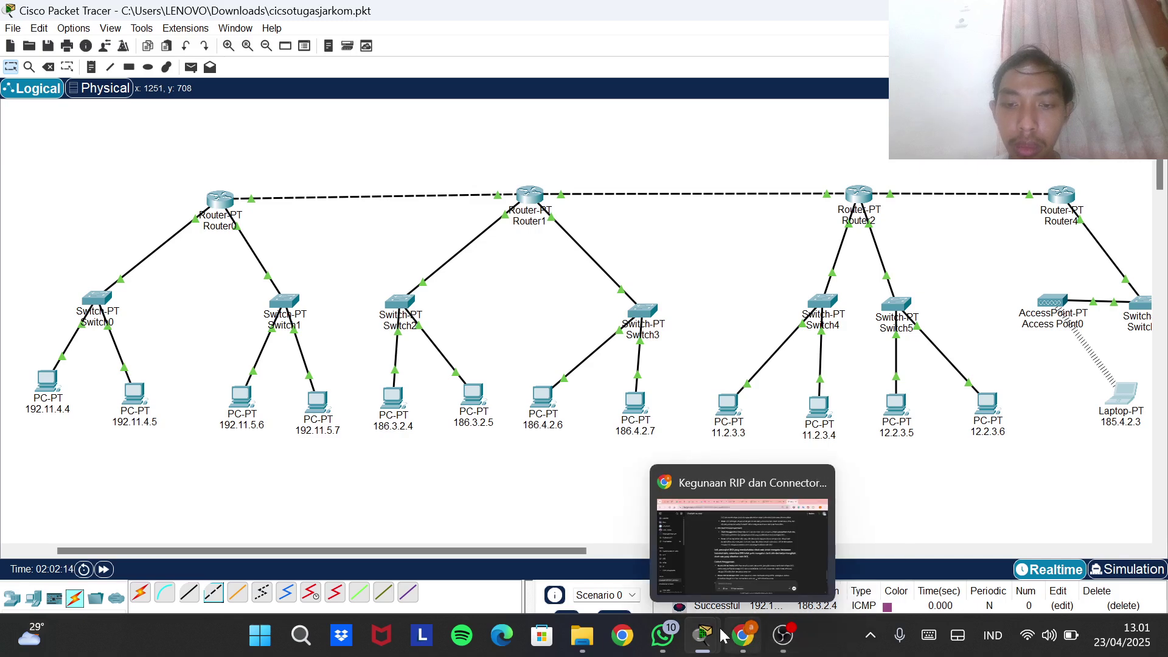
mouse_move(714, 636)
click(688, 524)
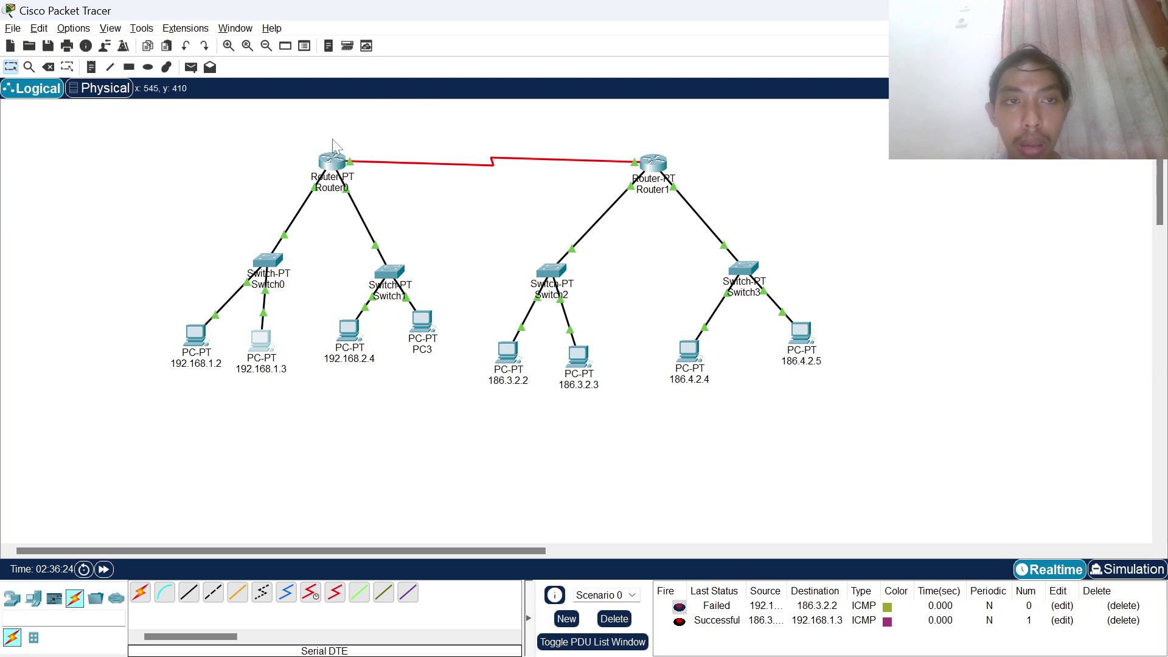
mouse_move(316, 159)
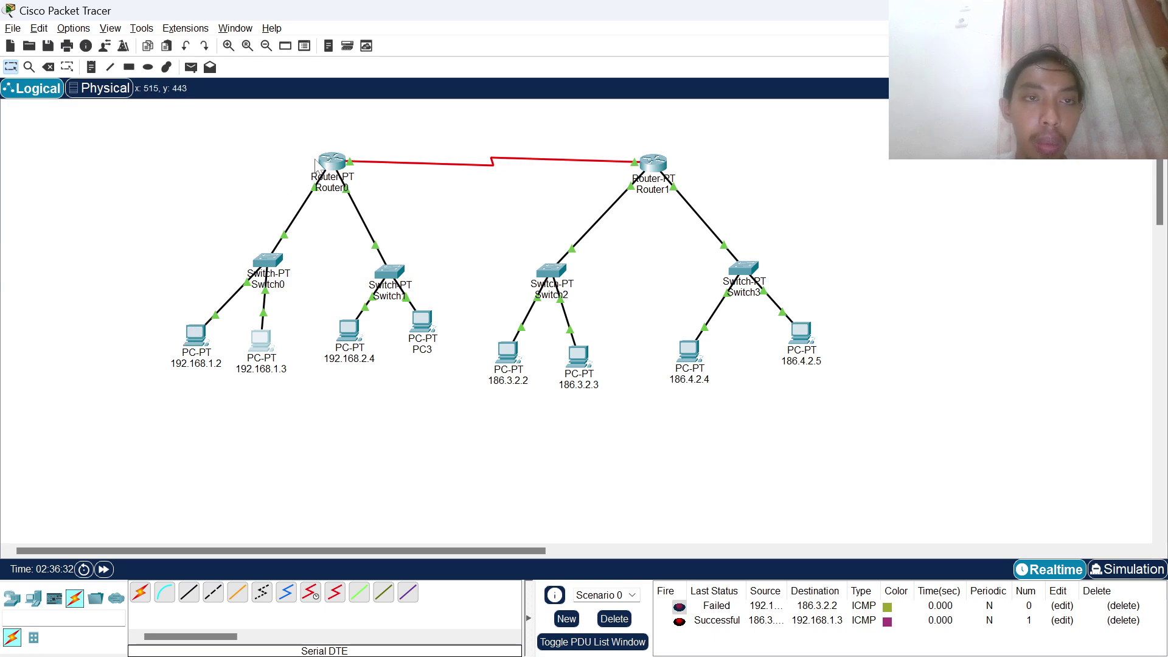
click(331, 163)
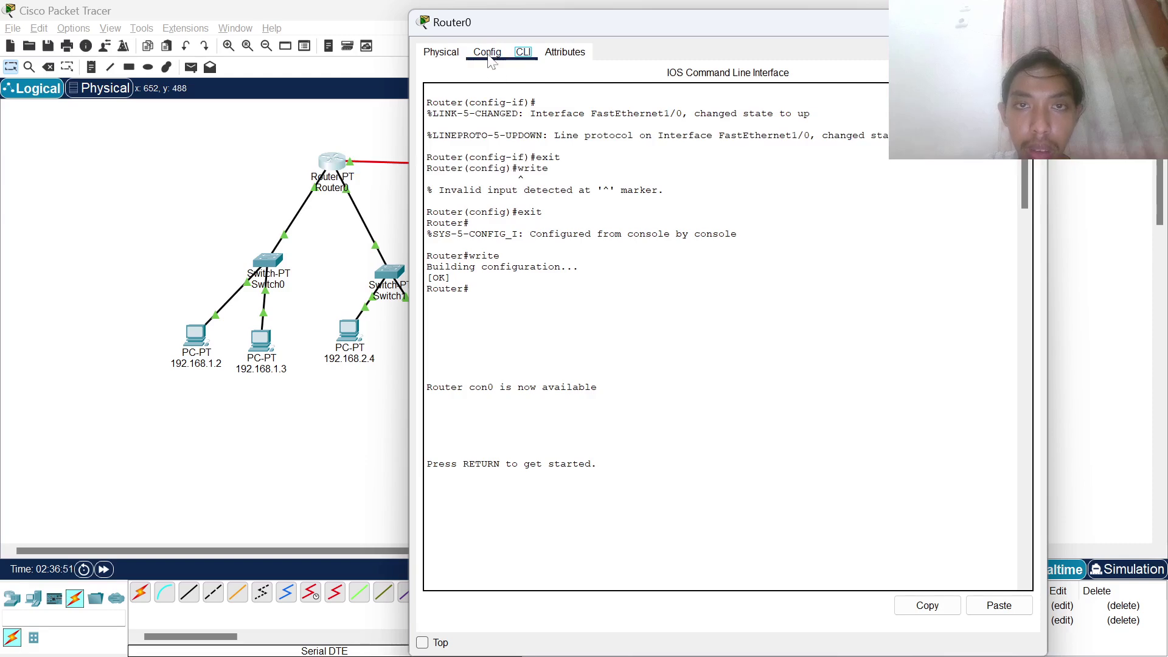
click(1032, 22)
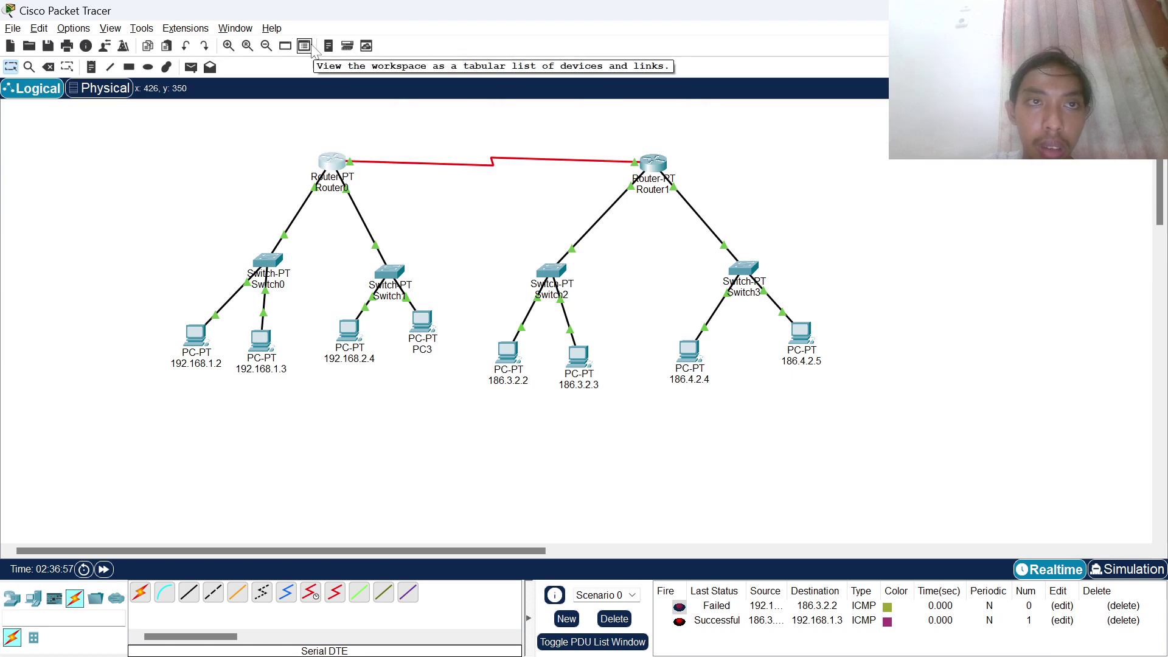
Check and close the workspace's list of devices and links, and read Router0's first interface commands in the IOS Command Log
click(348, 47)
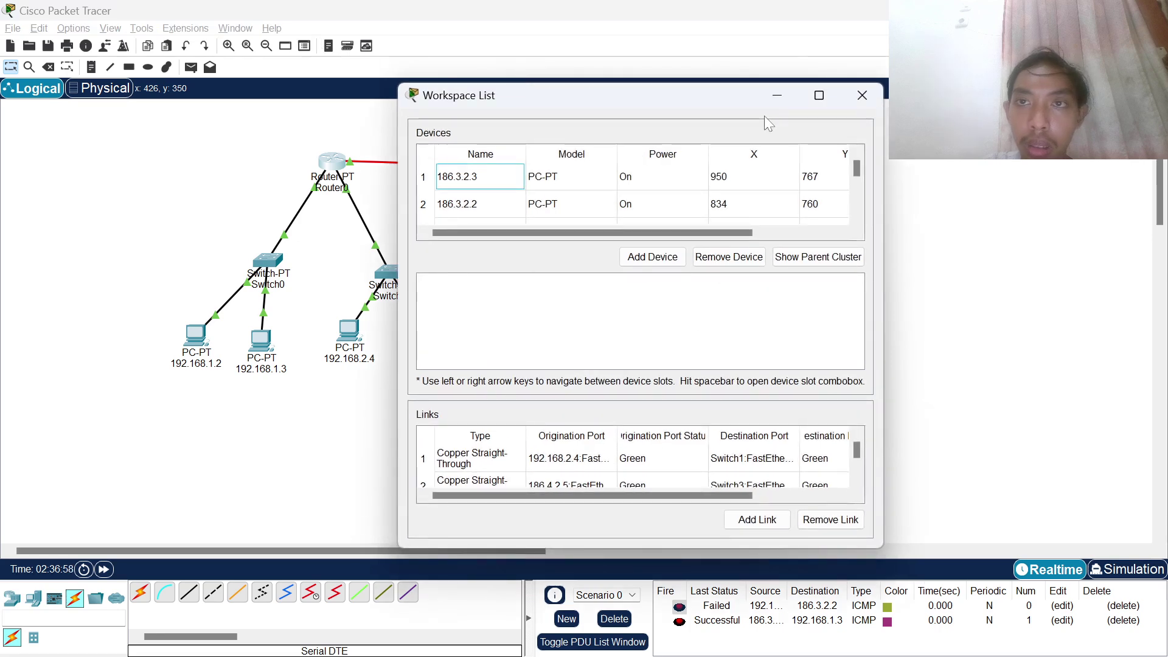
click(862, 95)
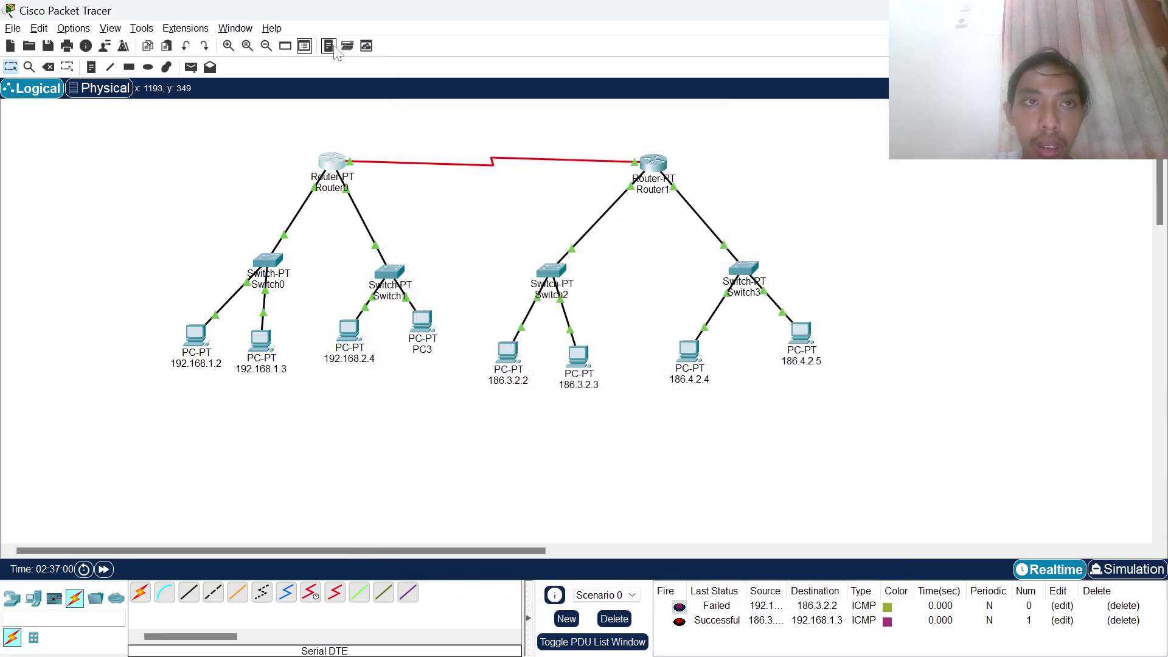
click(329, 47)
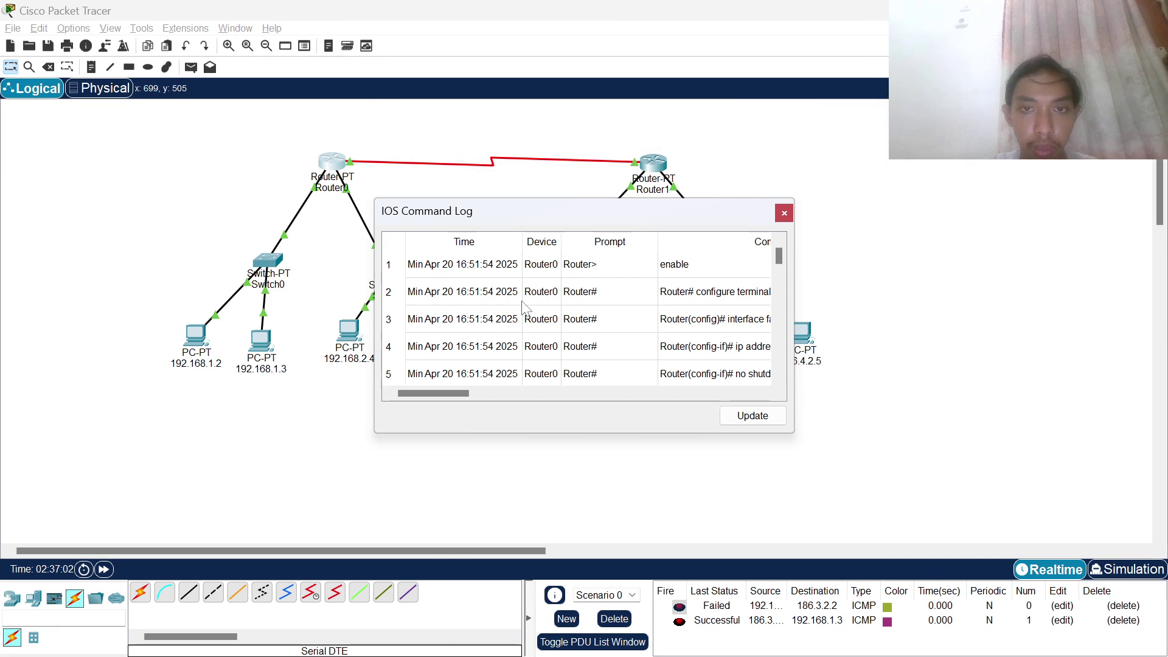
scroll(557, 347, right, 3)
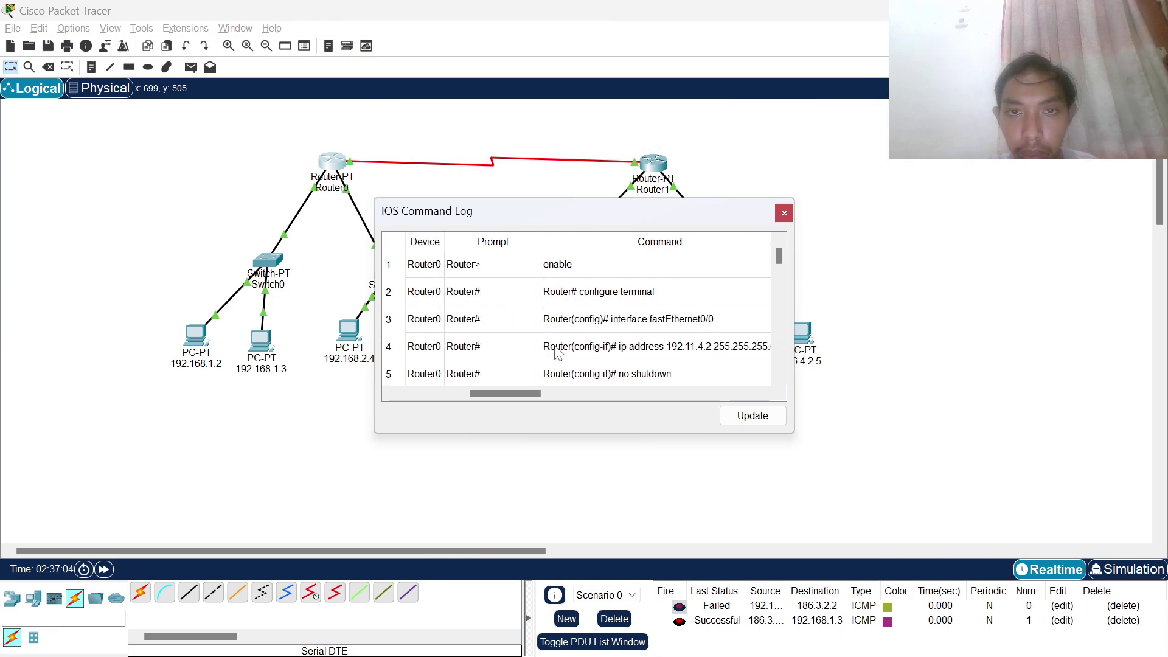
scroll(578, 348, right, 3)
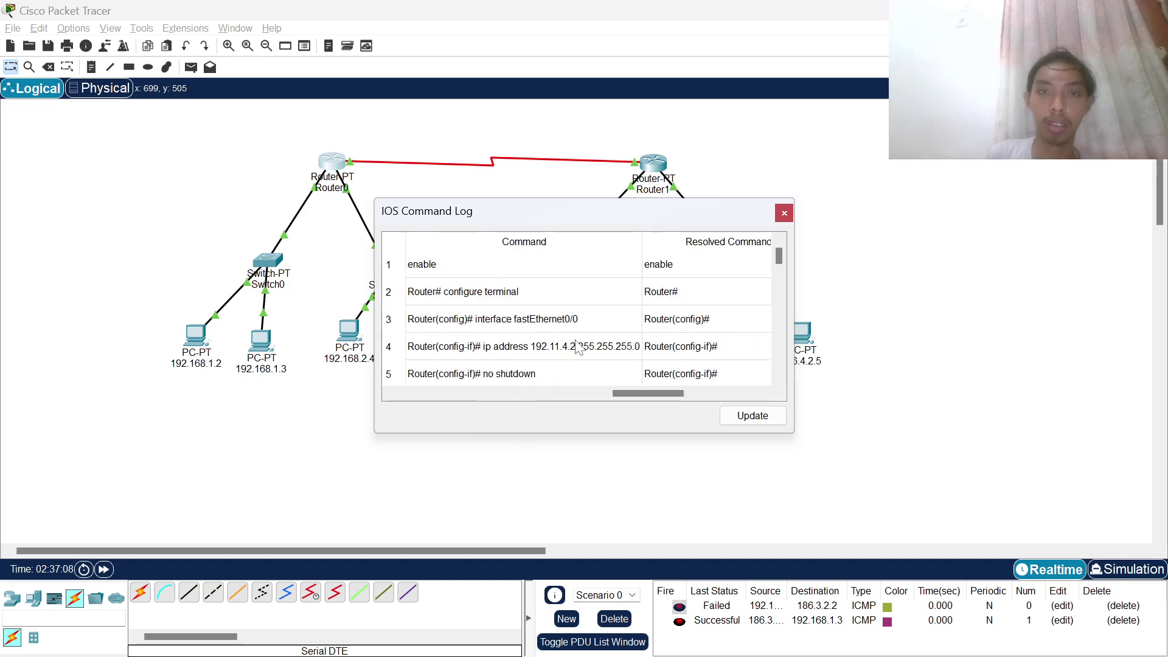
scroll(604, 348, down, 1)
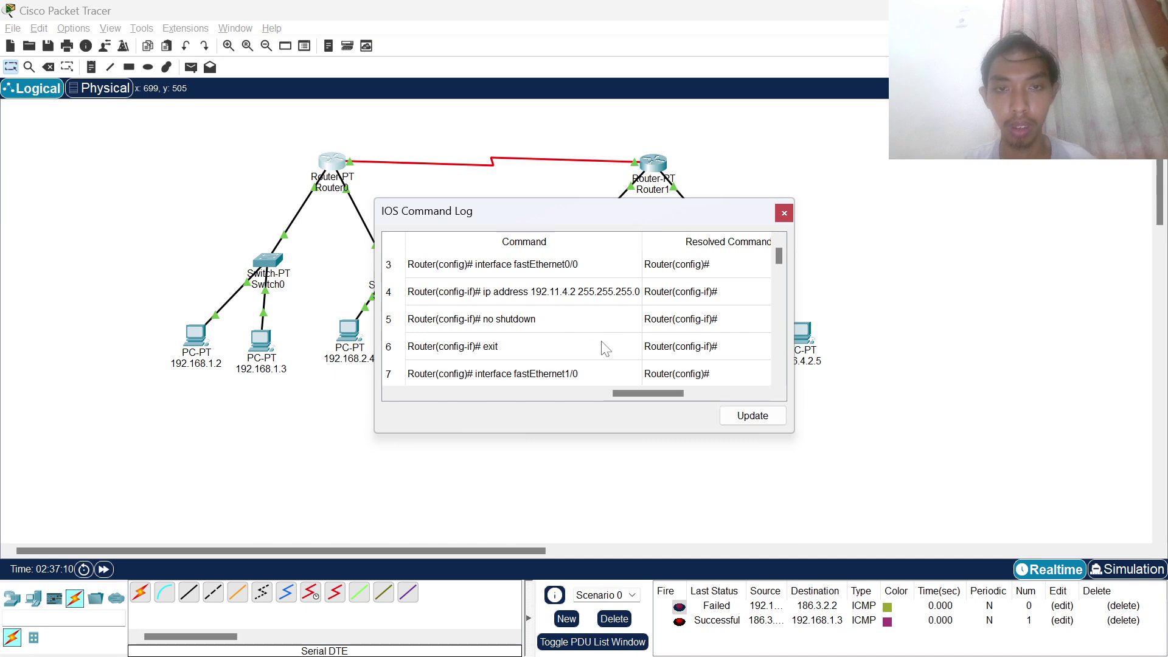
scroll(604, 348, down, 6)
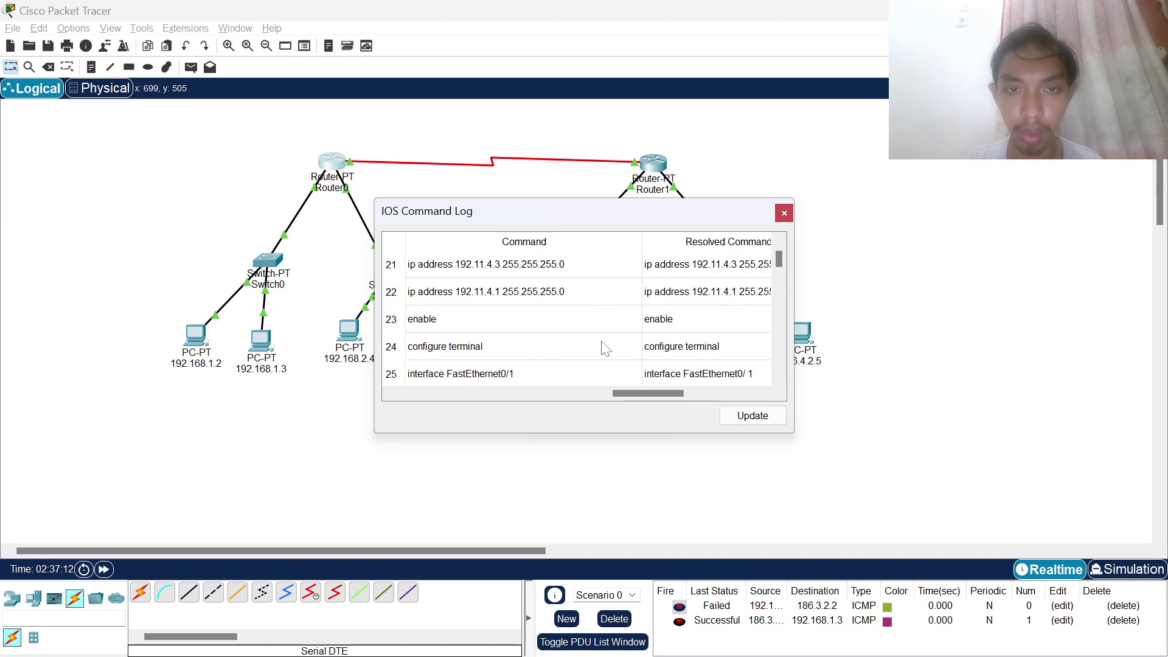
Examine the RIP routing commands near the end of the IOS Command Log
drag(779, 260, 782, 380)
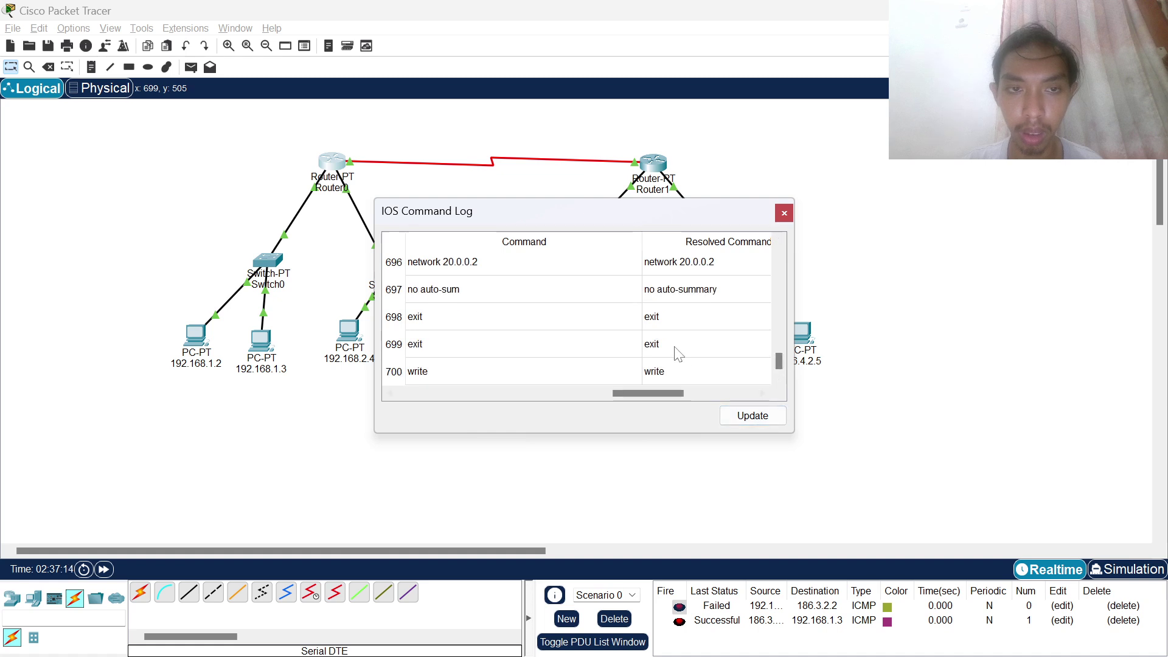
scroll(676, 352, left, 5)
scroll(678, 354, up, 5)
scroll(678, 354, right, 5)
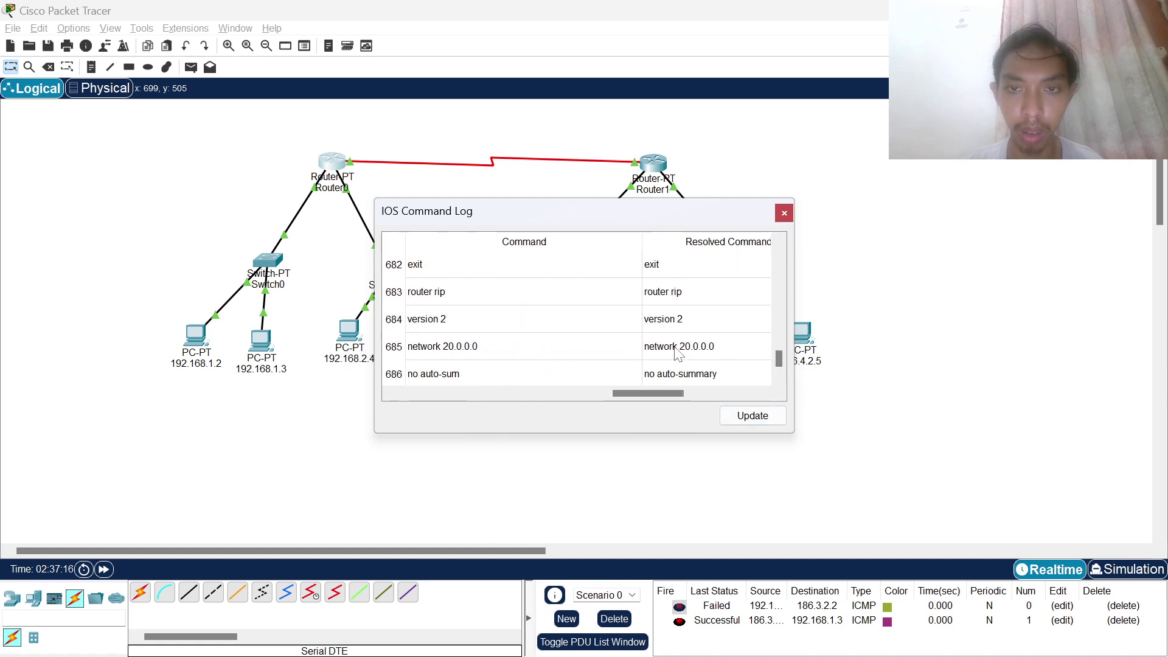
scroll(679, 355, left, 5)
scroll(679, 355, up, 2)
Examine the times, prompts and commands of Router0's Gigabit Ethernet interface entries in the IOS Command Log
scroll(679, 355, up, 20)
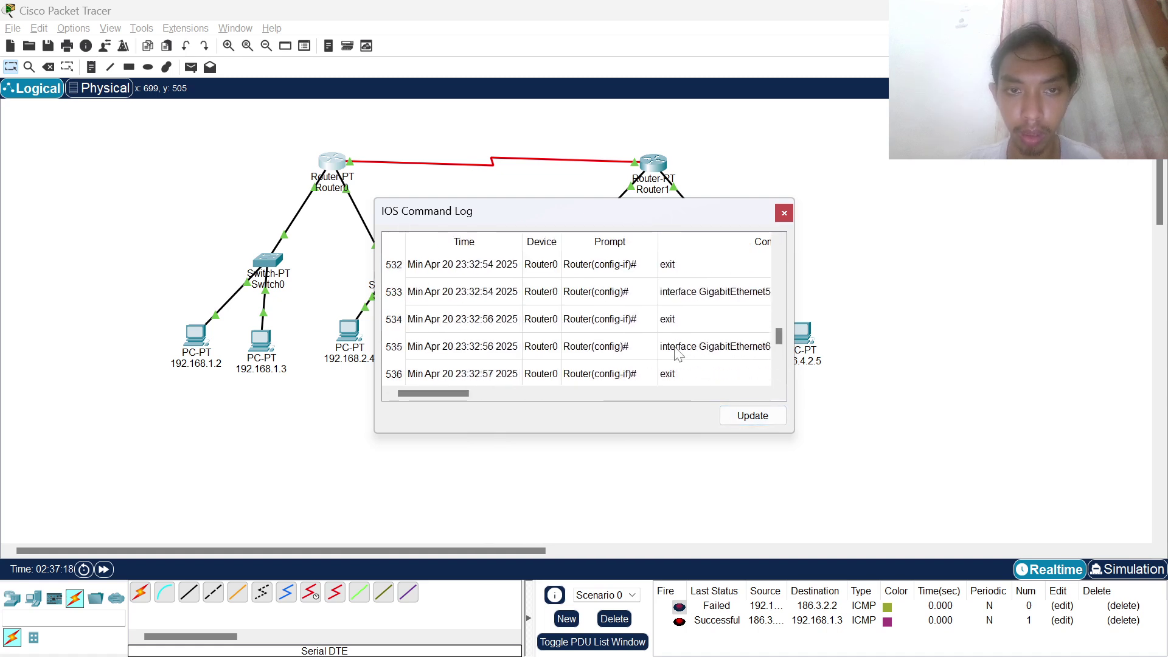
scroll(678, 355, down, 2)
scroll(678, 355, right, 5)
scroll(679, 354, left, 5)
scroll(678, 354, down, 8)
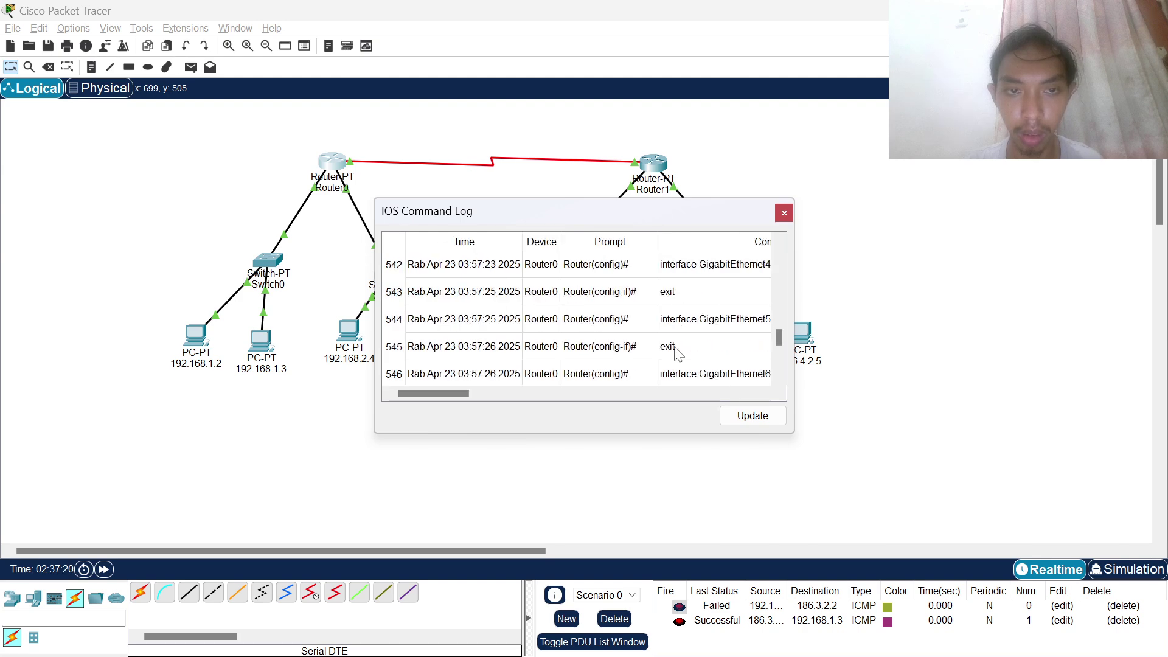
scroll(679, 354, up, 4)
scroll(678, 355, right, 5)
scroll(679, 355, left, 5)
scroll(678, 354, up, 3)
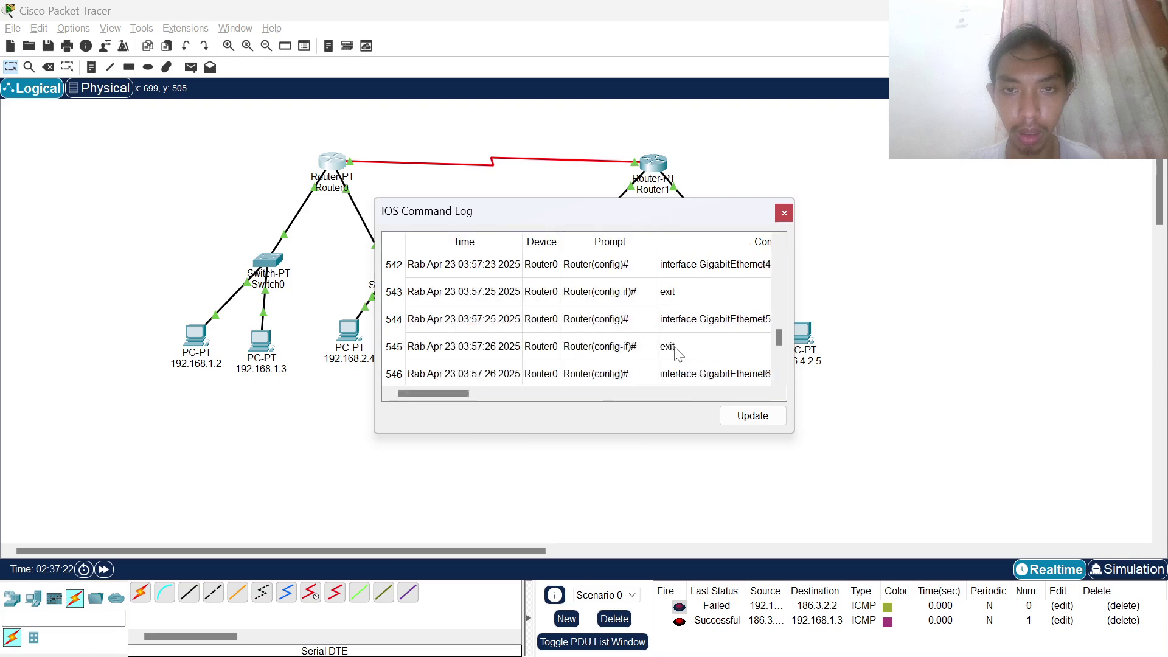
scroll(679, 354, down, 2)
scroll(679, 355, up, 4)
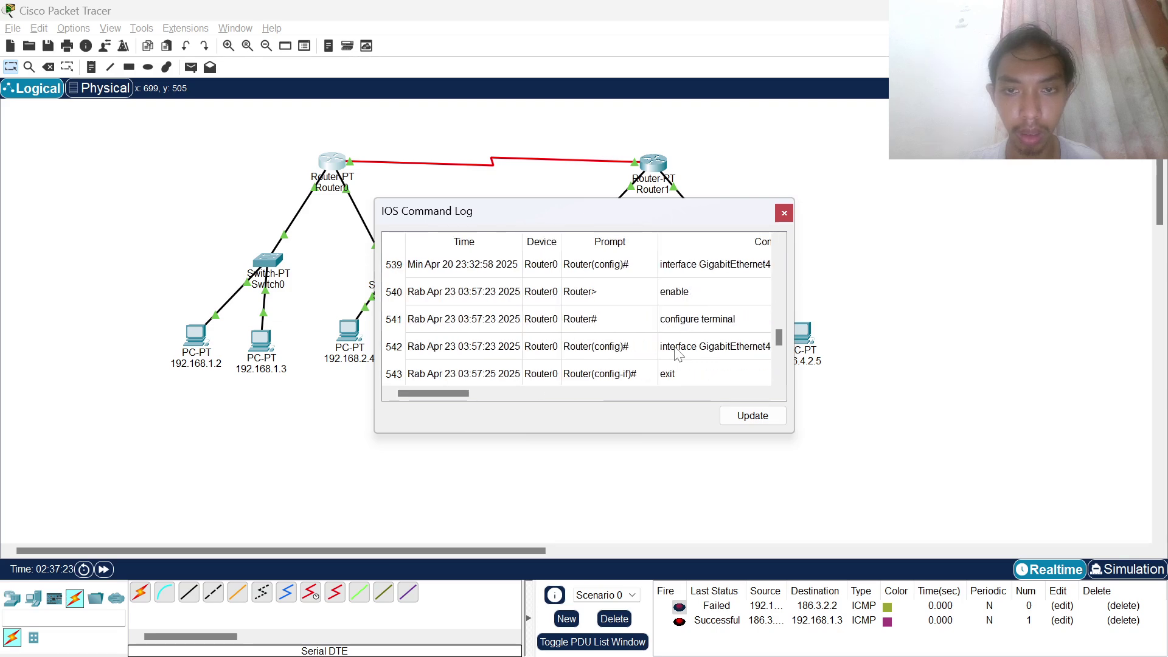
scroll(679, 355, down, 3)
scroll(678, 355, right, 5)
scroll(678, 355, down, 7)
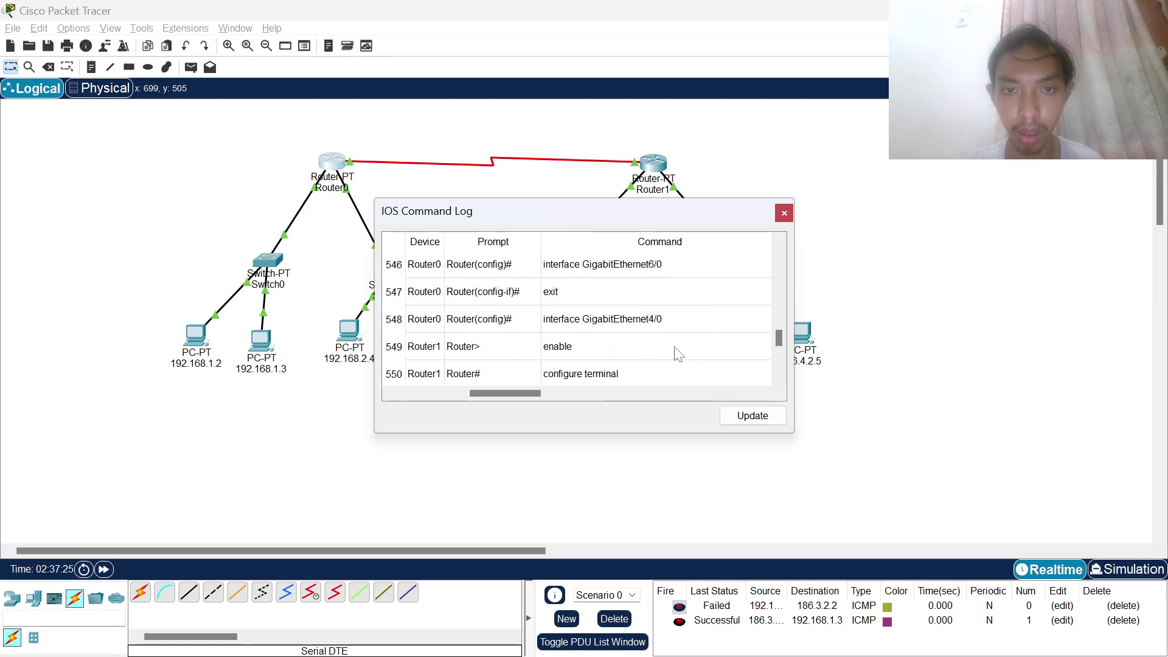
Look through the Router1 and Router2 interface entries in the IOS Command Log and close the log
scroll(679, 355, left, 5)
scroll(678, 355, down, 2)
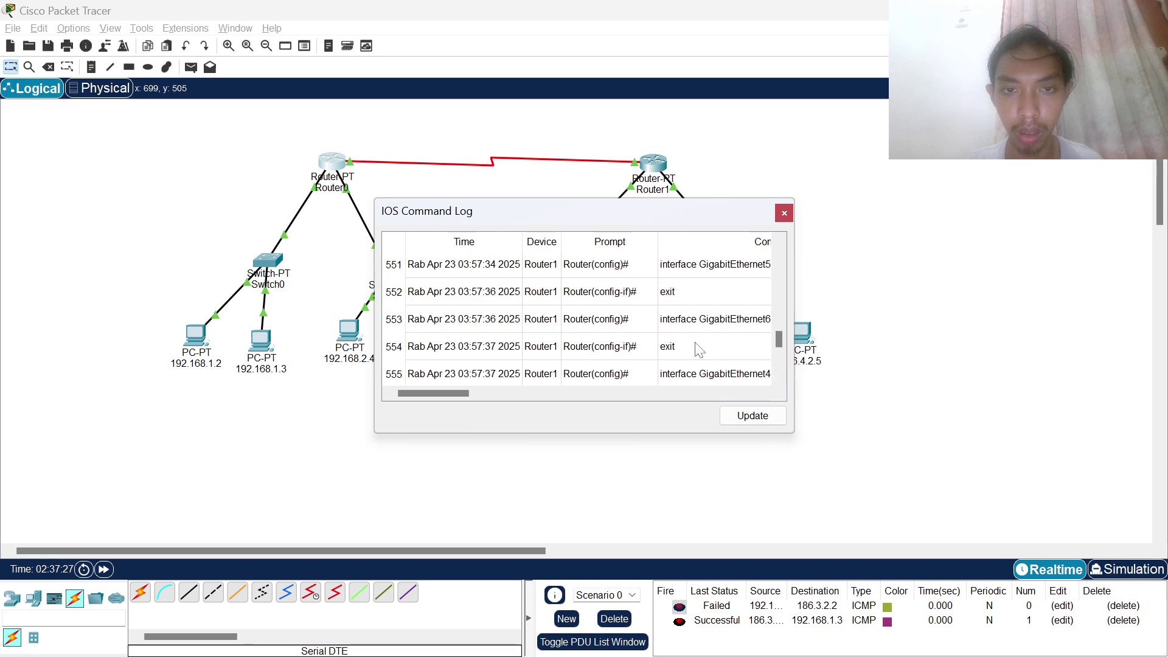
scroll(699, 350, right, 5)
scroll(699, 351, left, 2)
scroll(699, 350, down, 2)
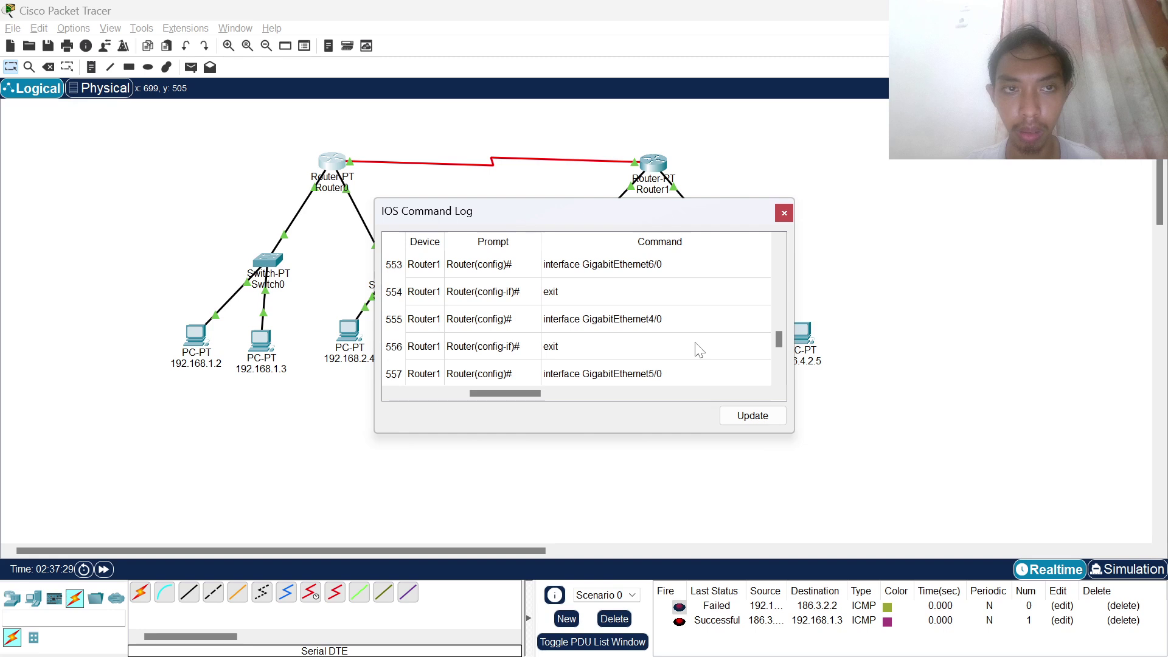
scroll(700, 351, left, 3)
scroll(699, 350, down, 3)
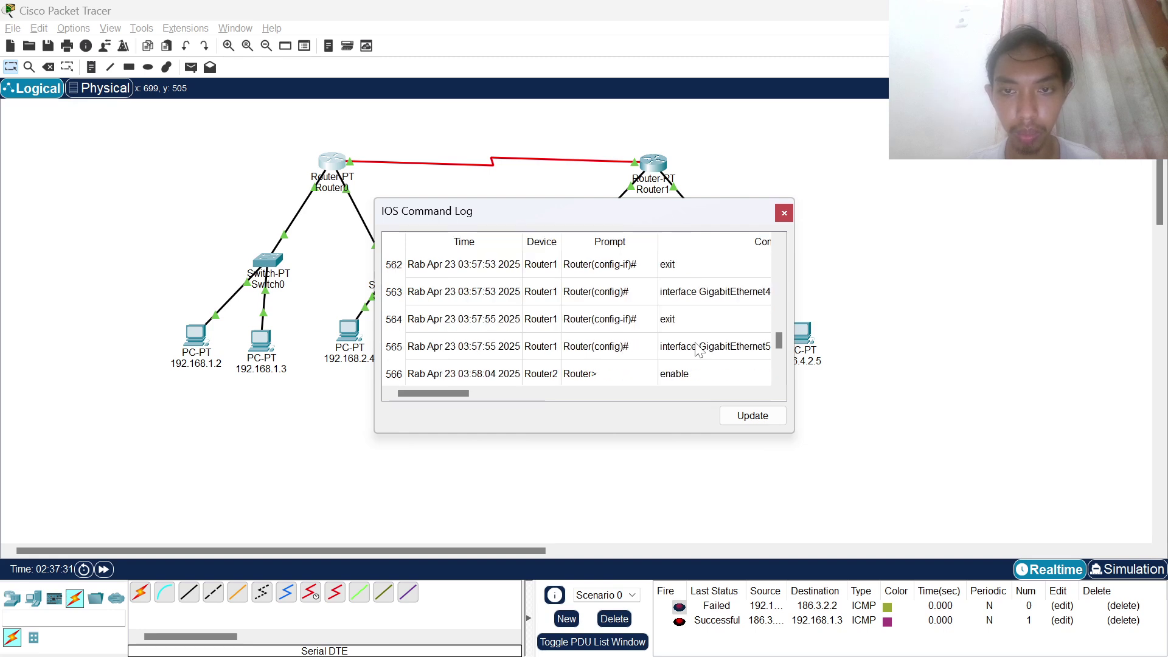
scroll(699, 350, down, 1)
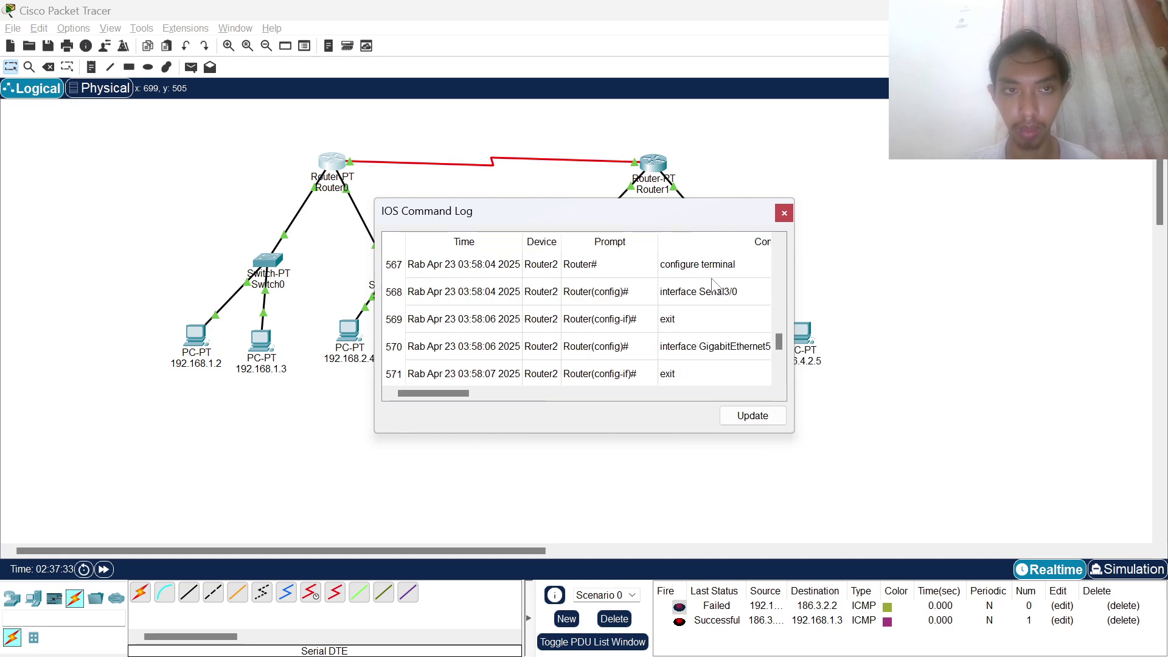
click(783, 219)
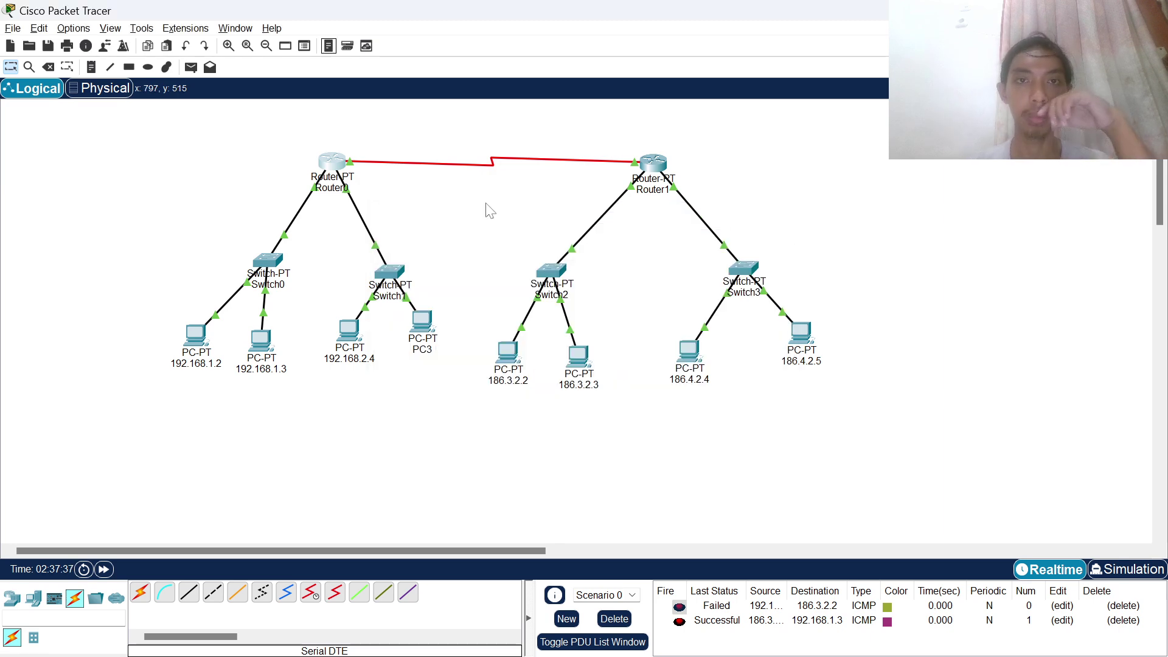
View Router0's command line and close its window
click(335, 161)
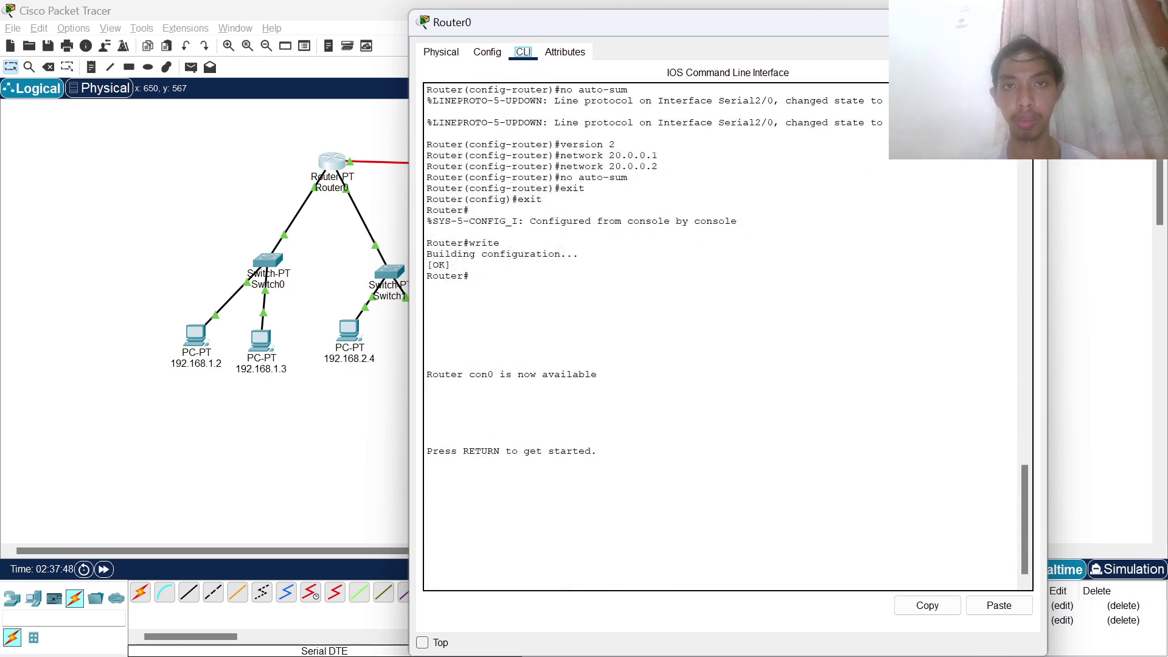
click(1034, 22)
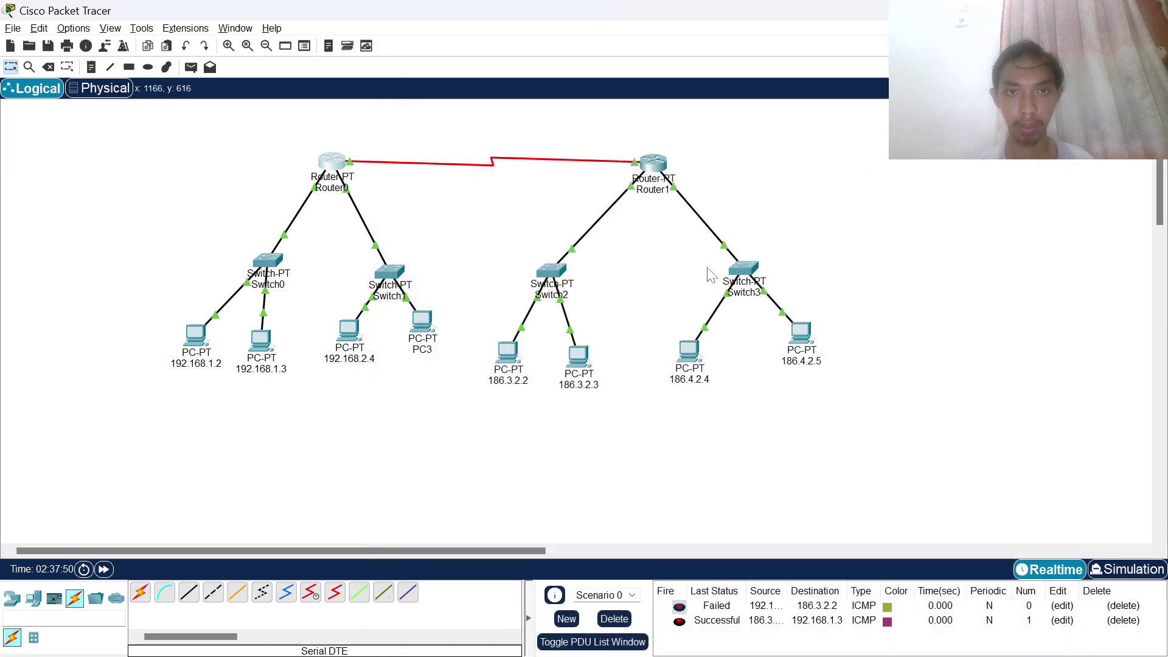
click(784, 636)
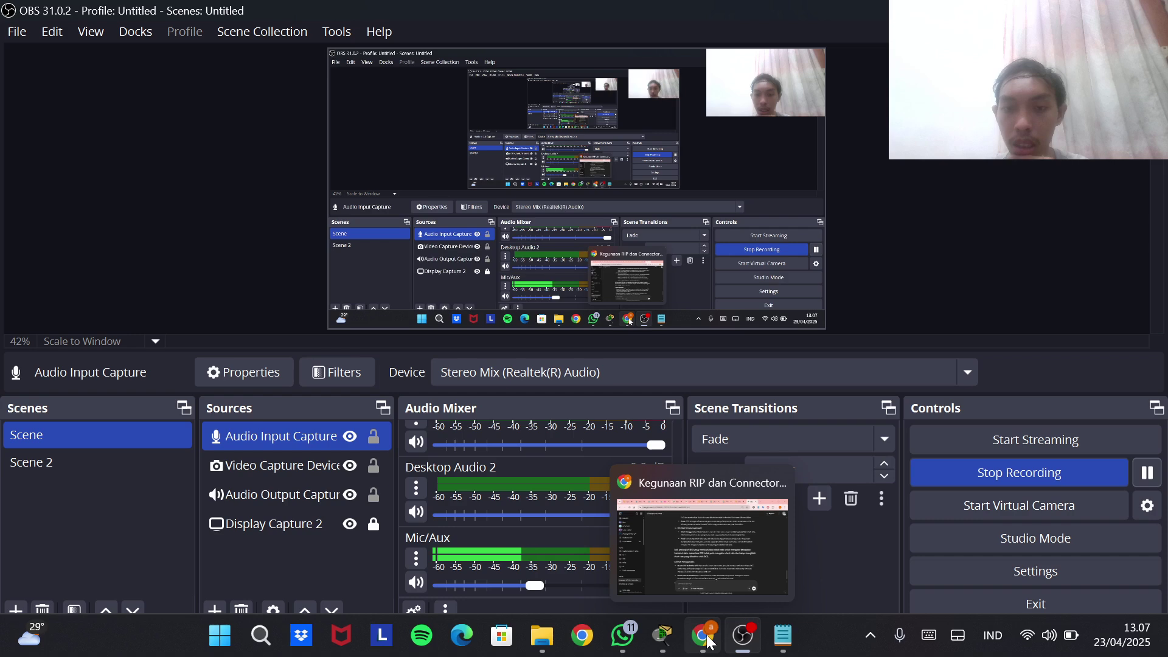
mouse_move(663, 636)
click(627, 572)
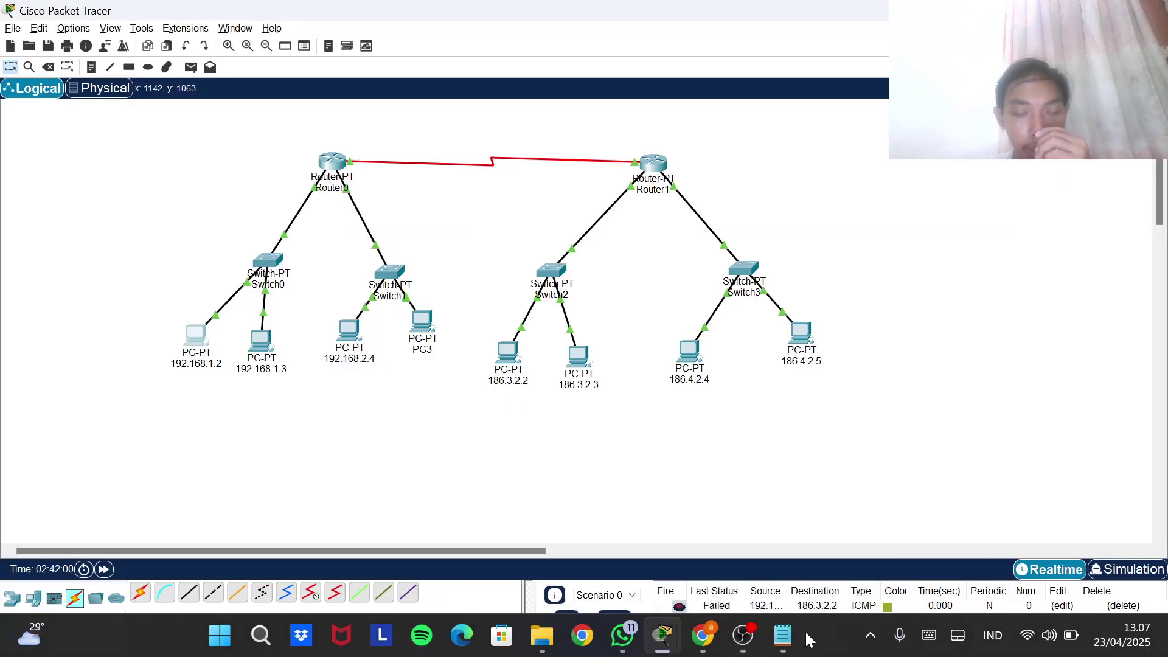
click(783, 637)
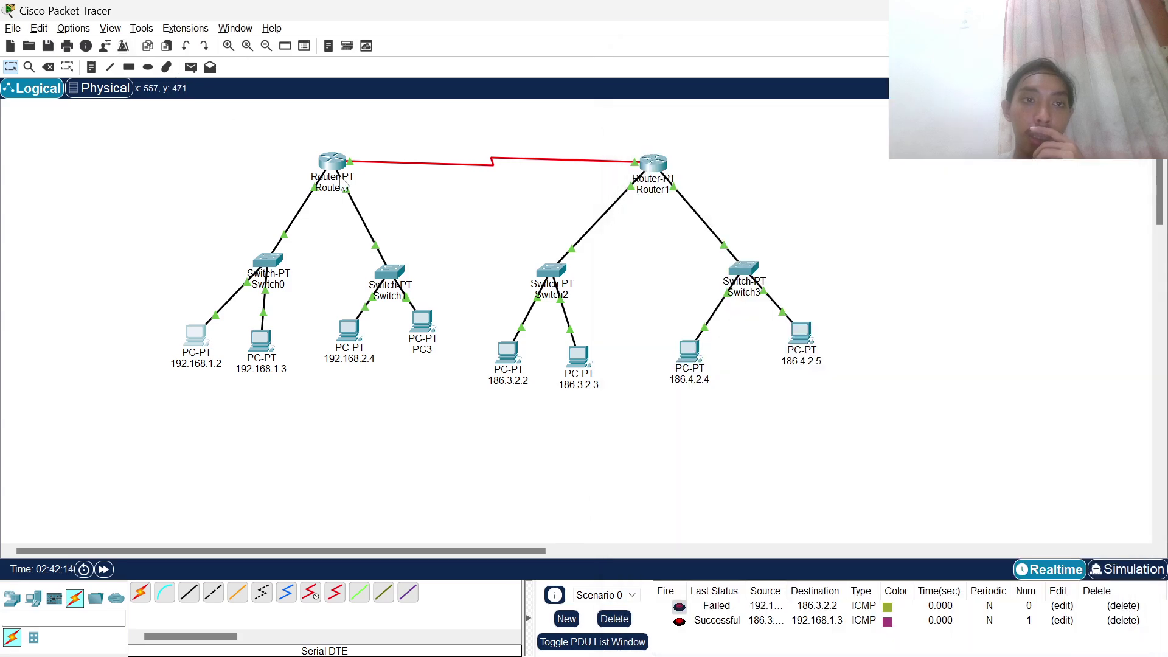
Show Router0's command line beside the FastEthernet configuration commands in Notepad, highlight the full command text, and close the Router0 window
click(344, 182)
click(342, 183)
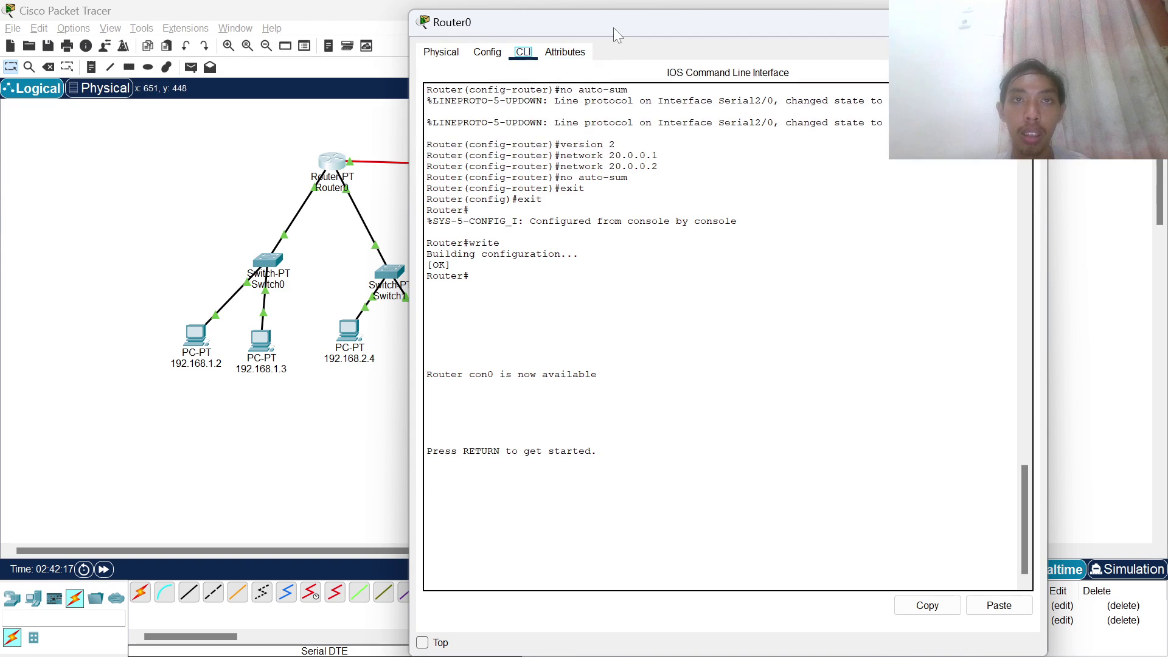
drag(615, 28, 253, 48)
key(alt+Tab)
key(alt+Tab)
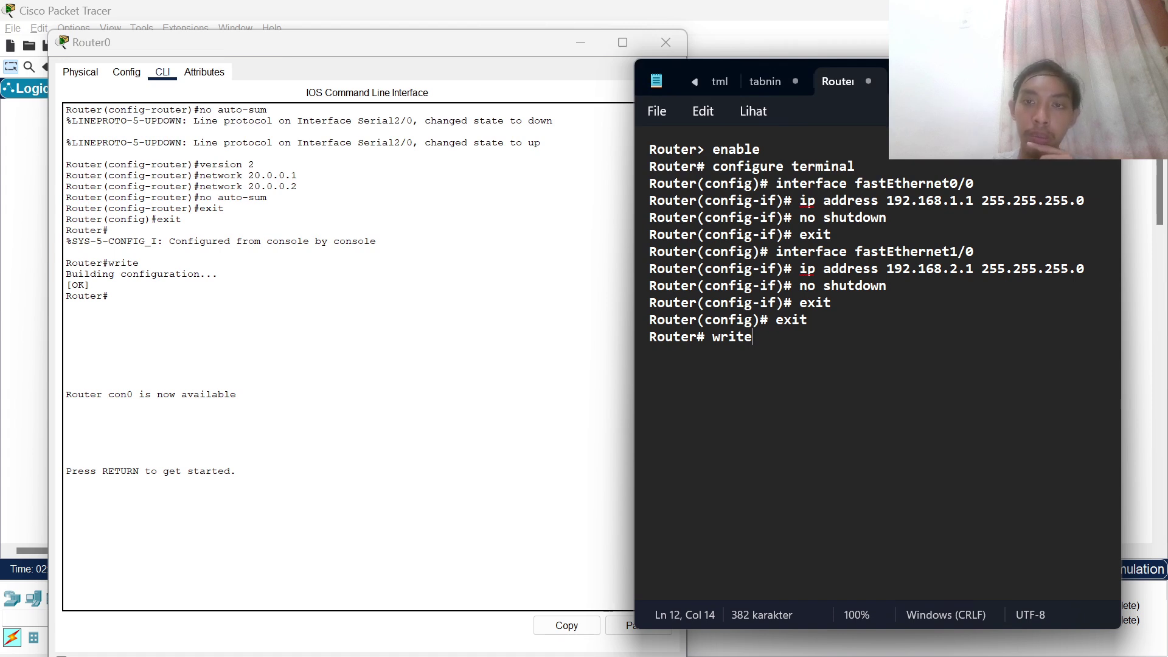
key(ctrl+a)
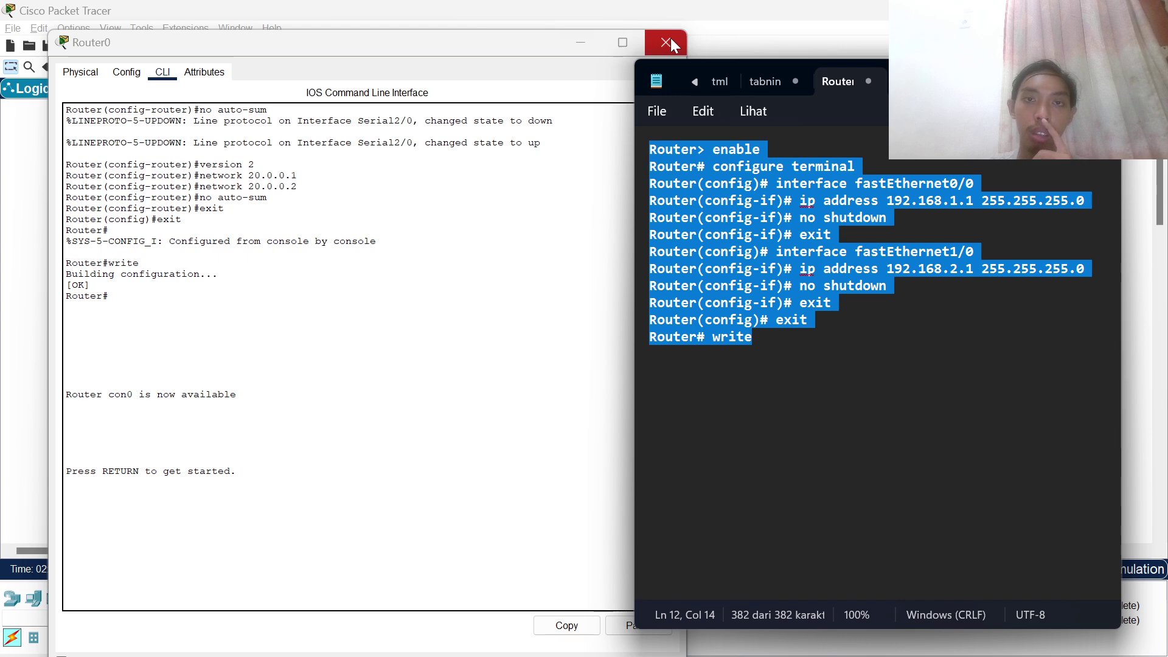
click(809, 319)
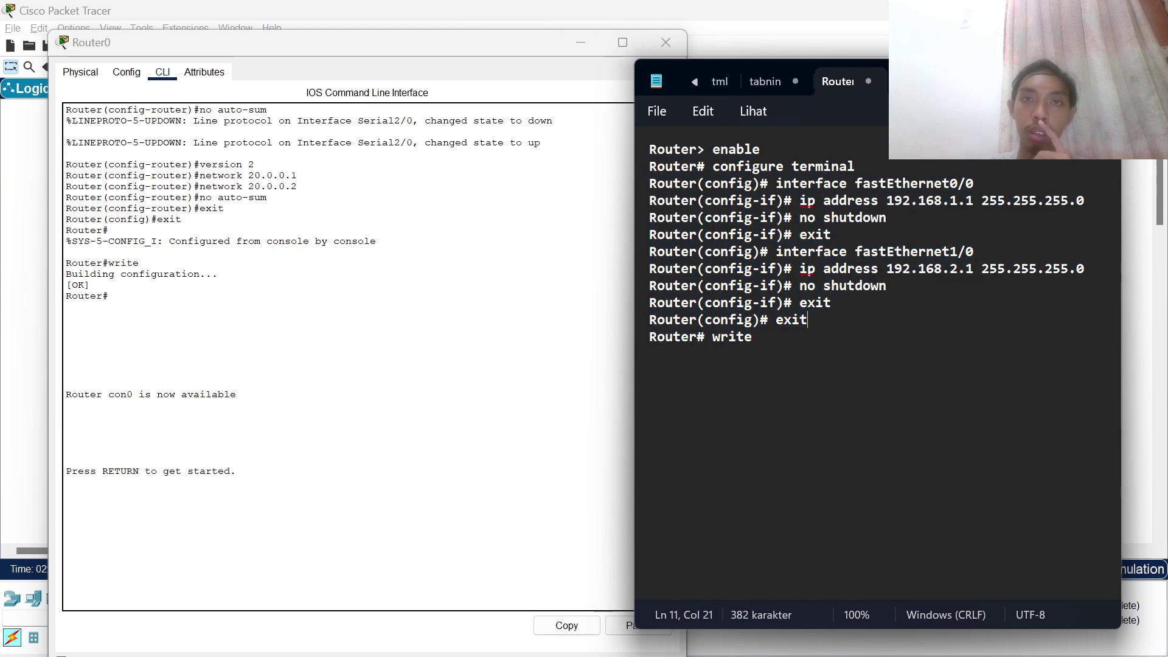
click(527, 43)
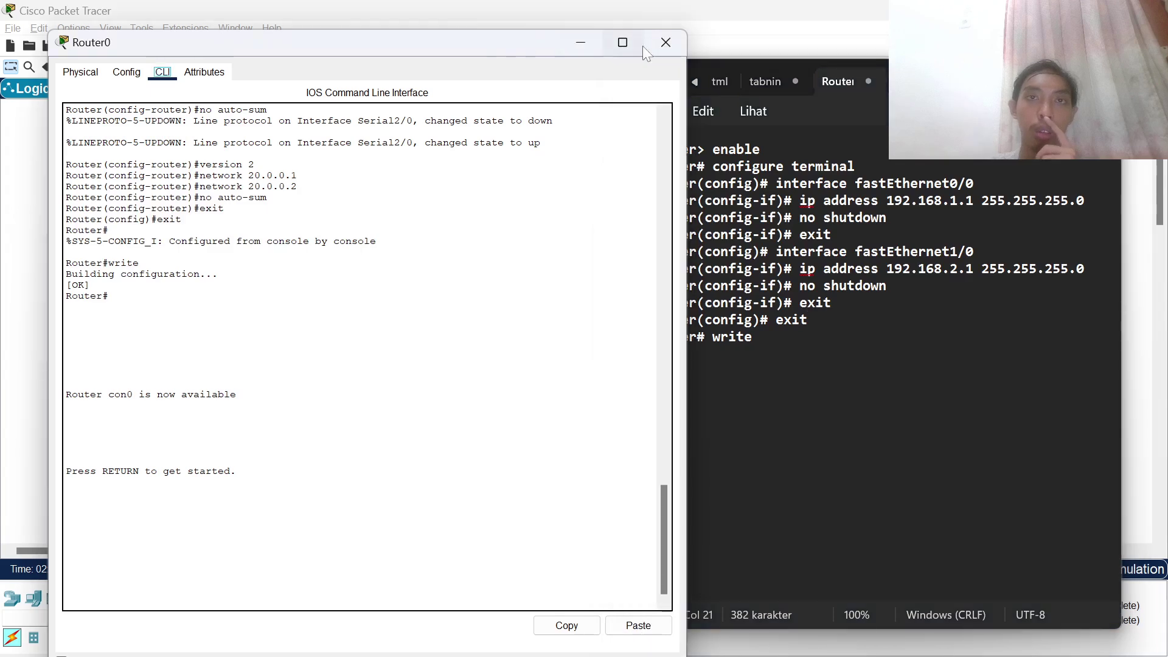
click(665, 42)
Reopen Router0's command line at its Serial2/0 configuration and place the Notepad window with the FastEthernet commands beside it for comparison
scroll(317, 172, right, 3)
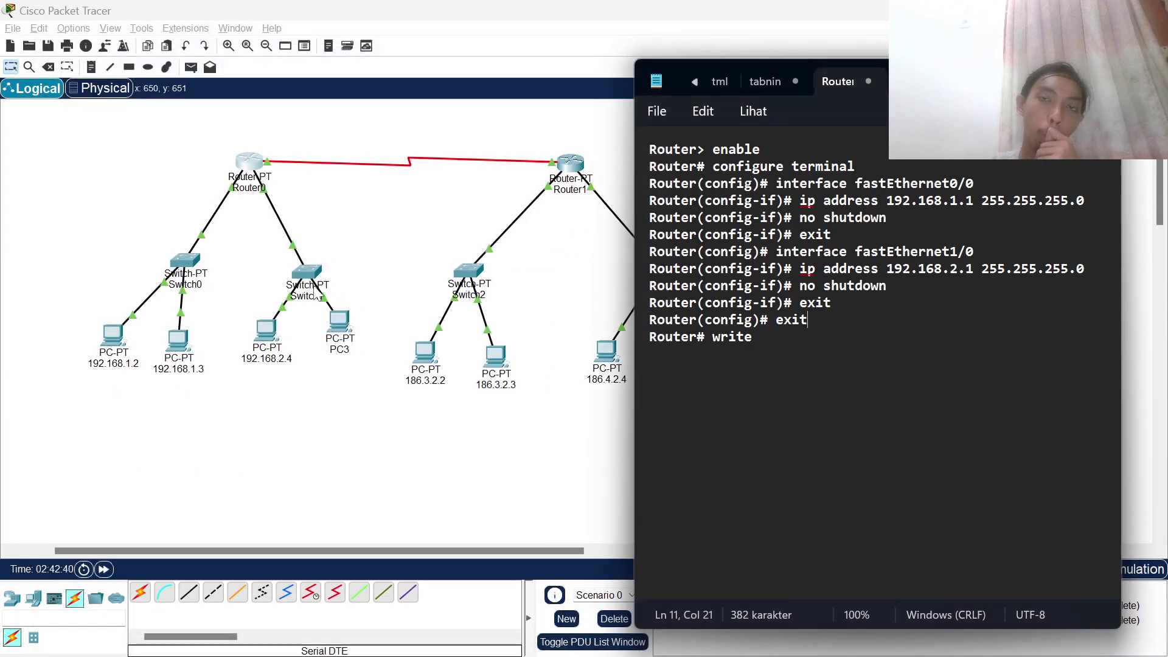
click(251, 164)
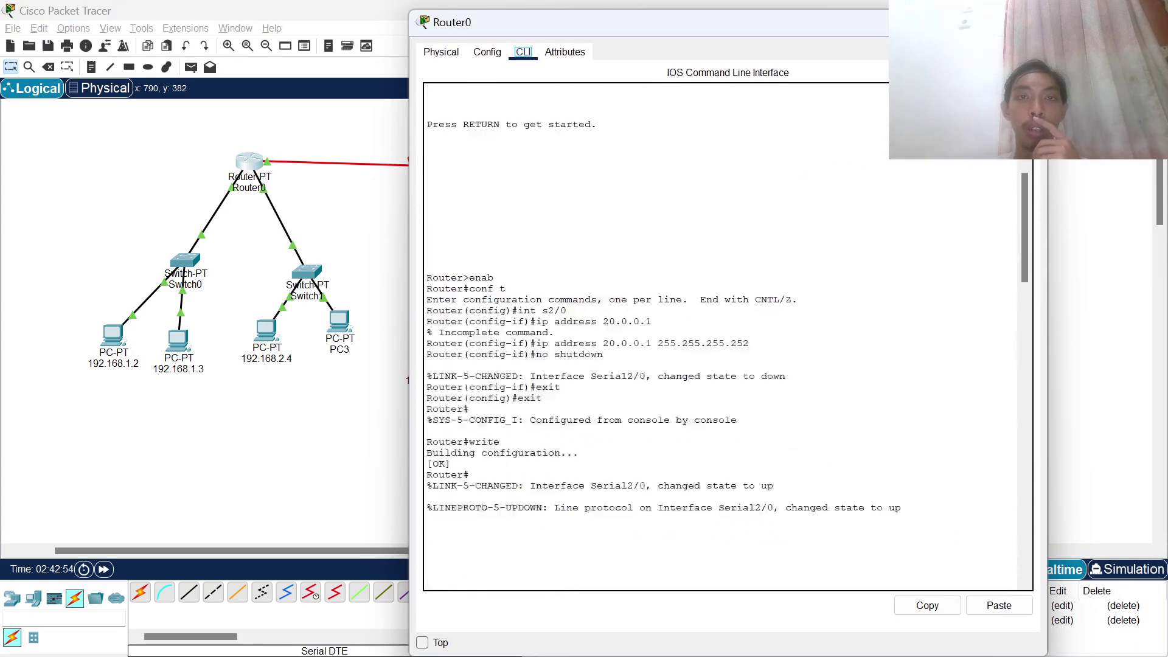
drag(713, 18, 890, 33)
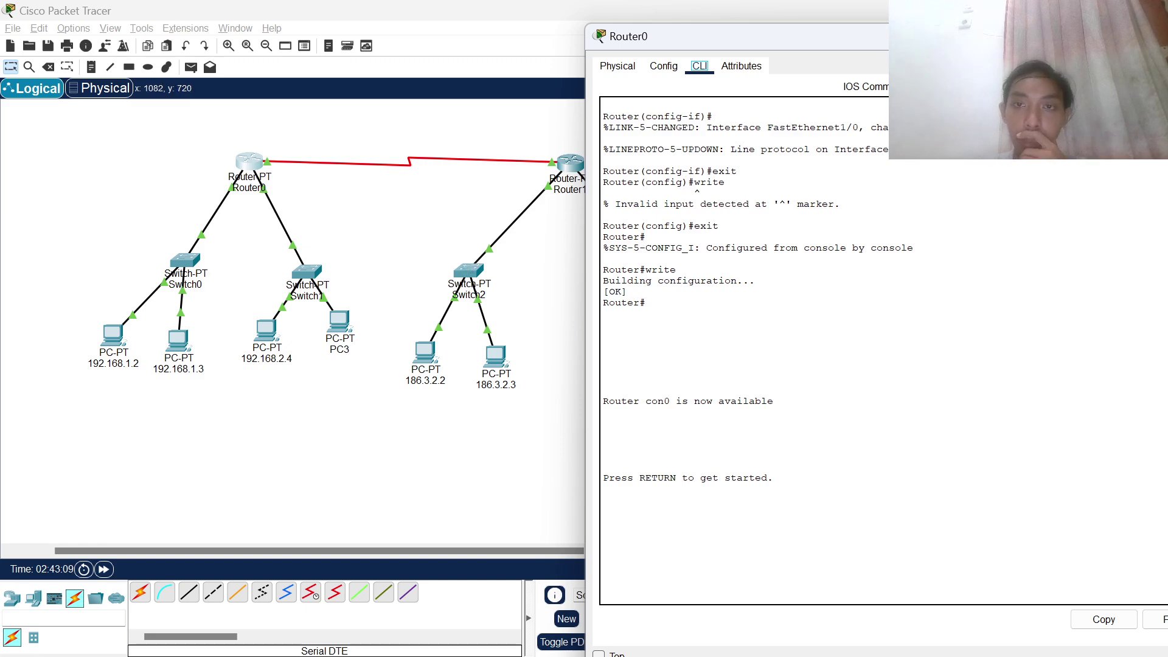
scroll(785, 351, down, 9)
scroll(785, 351, down, 1)
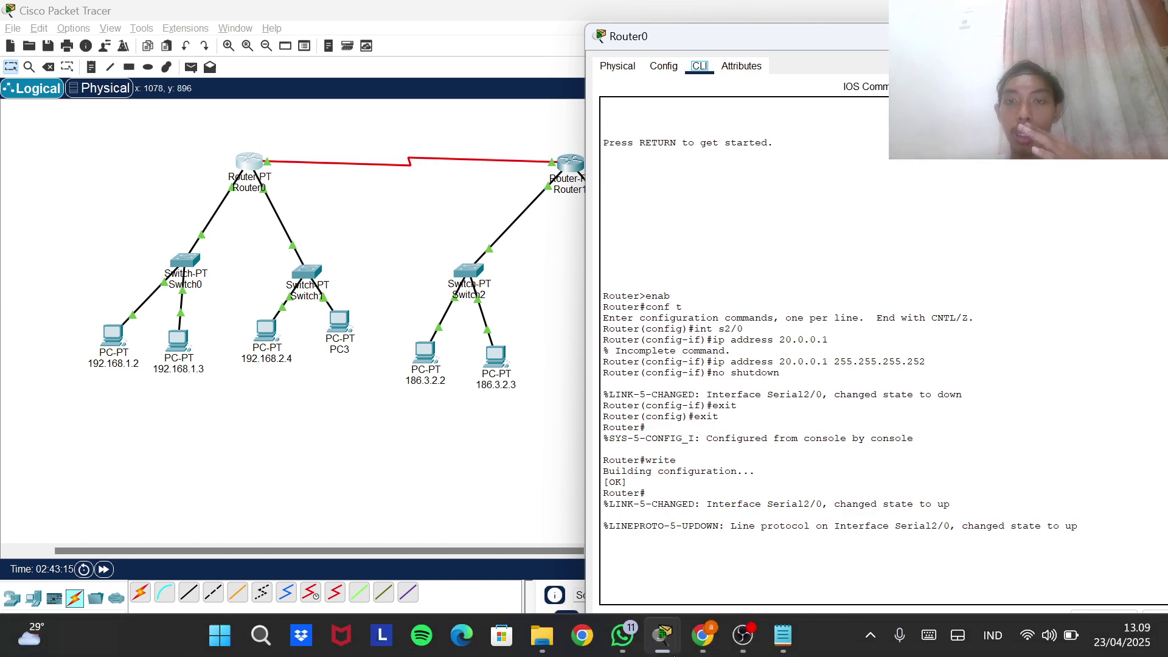
click(783, 650)
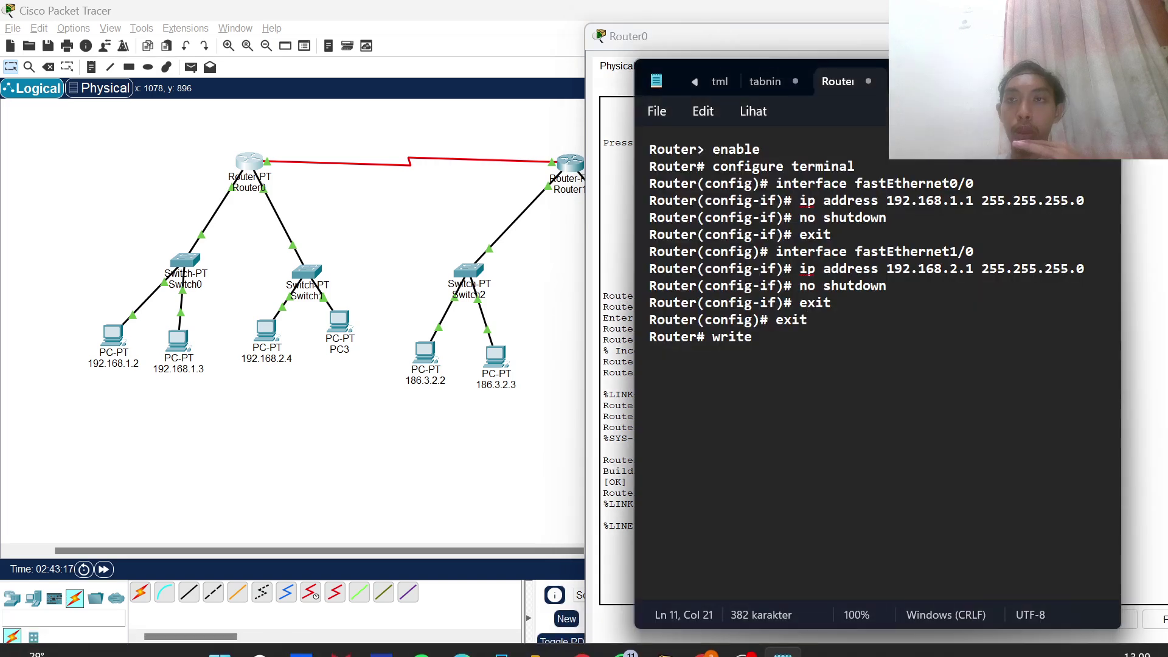
drag(962, 85, 388, 82)
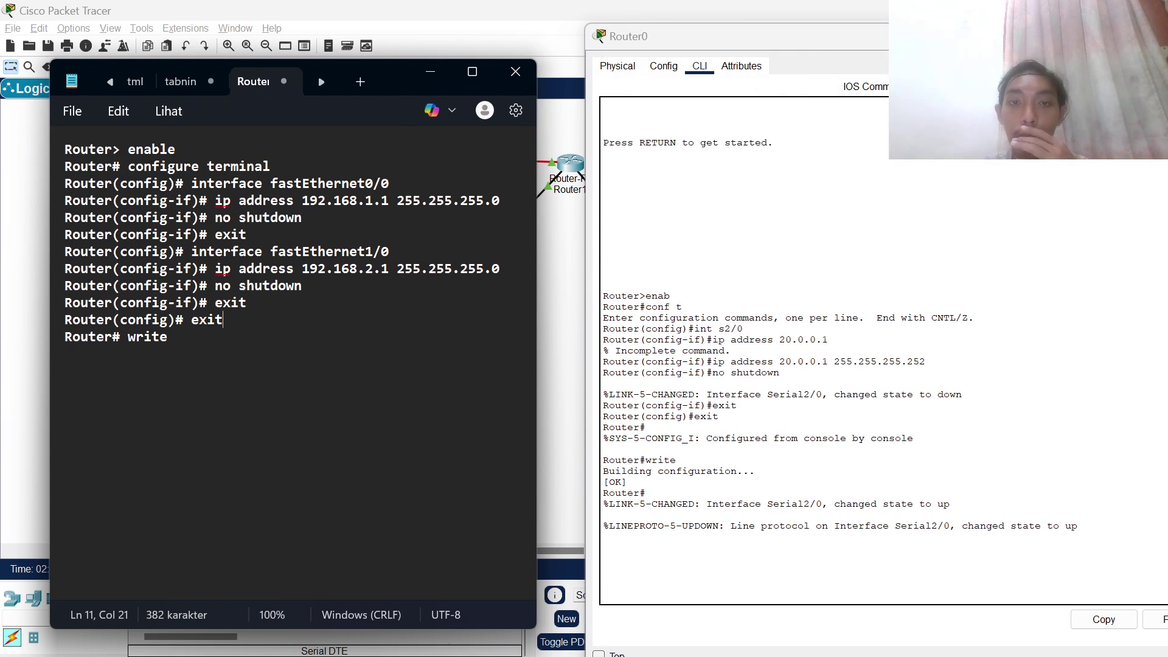
click(743, 635)
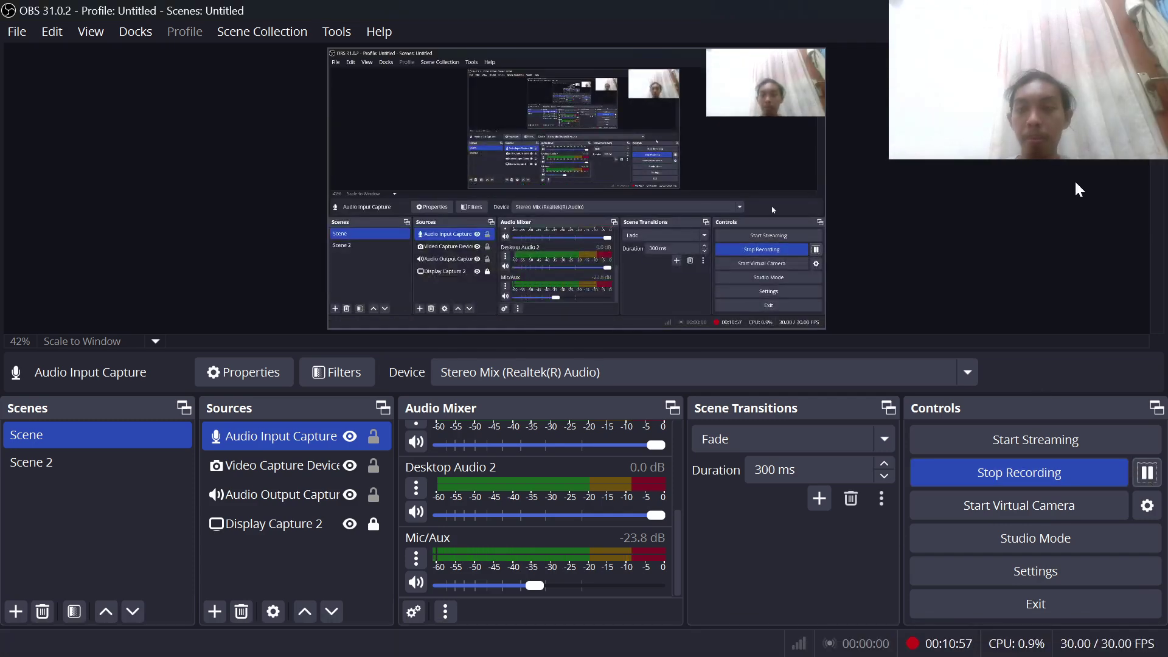
key(alt+Tab)
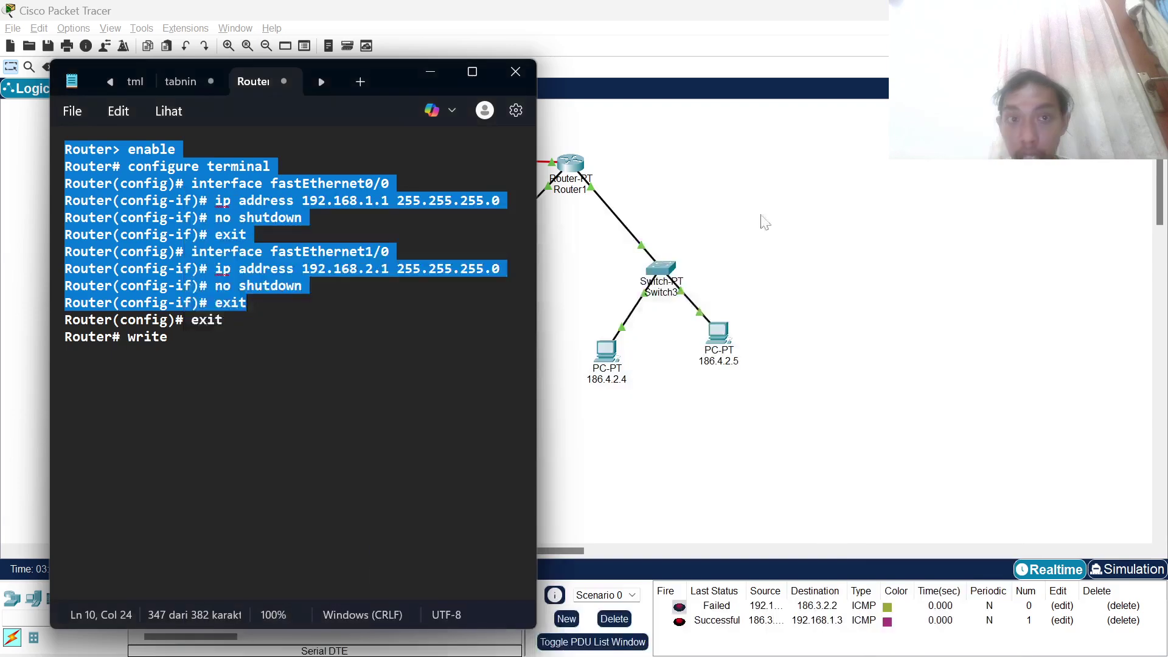
Move the Notepad window clear of Router0's network and alternate between its FastEthernet commands and the two-router topology for comparison
drag(396, 75, 1039, 105)
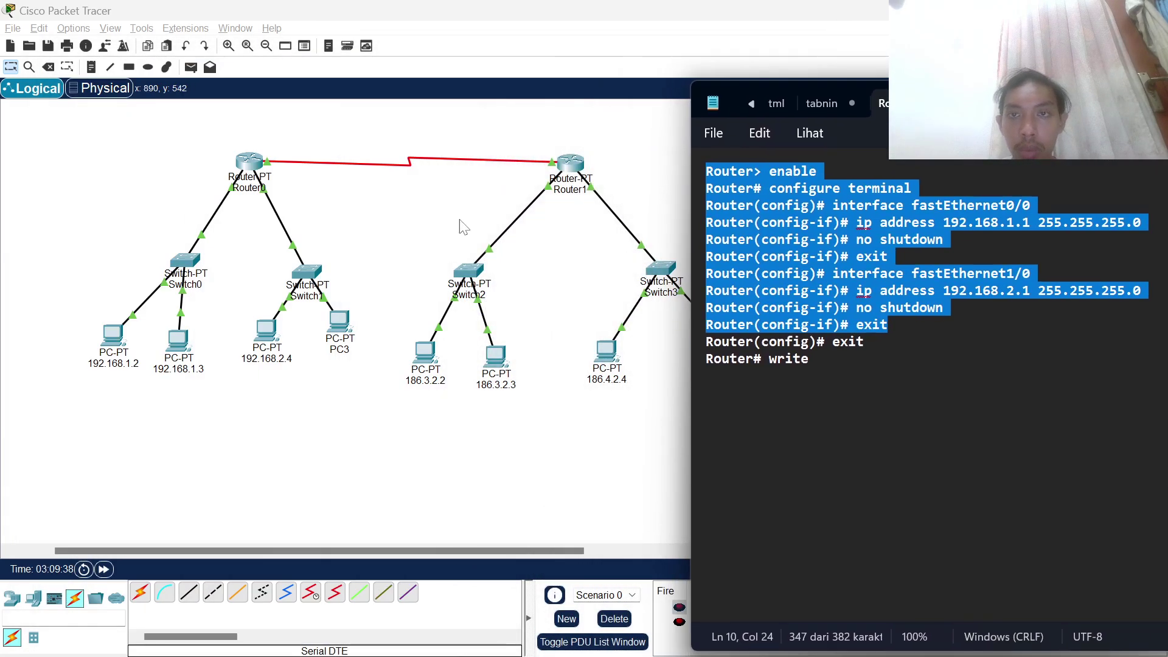
click(327, 199)
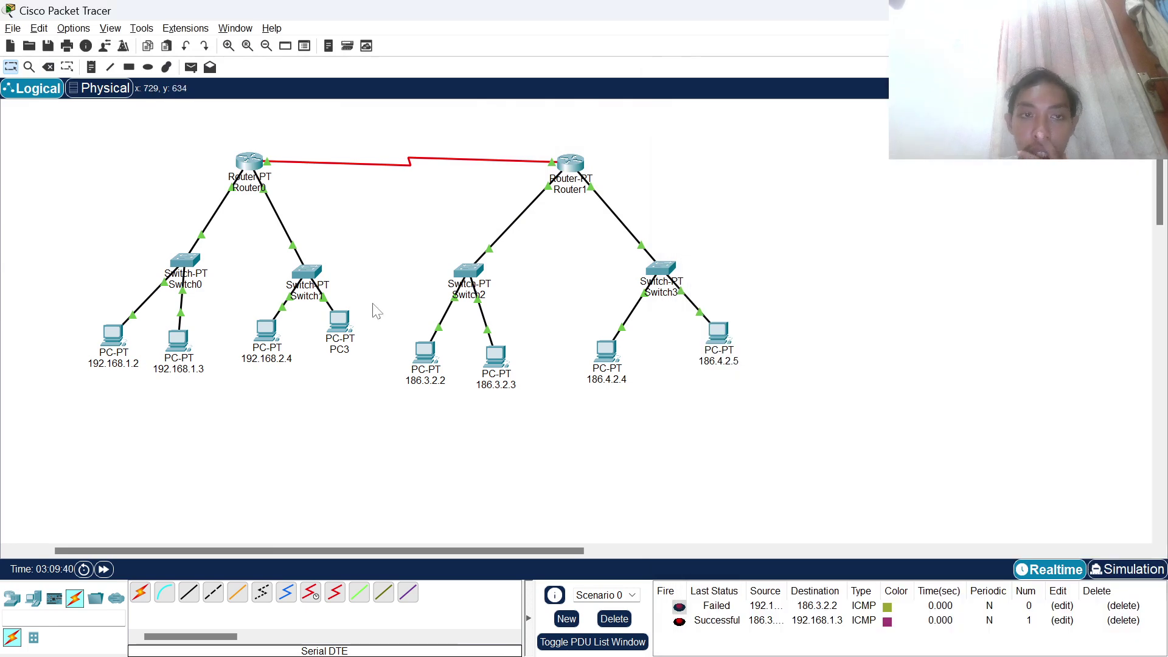
mouse_move(620, 655)
click(782, 635)
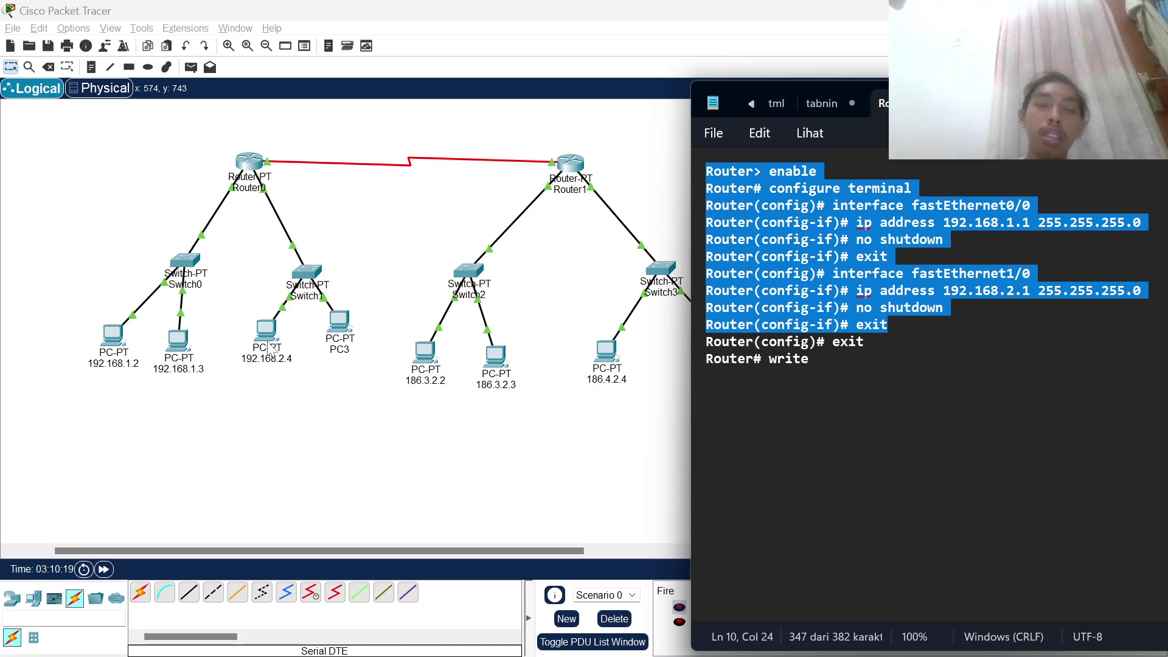
click(482, 229)
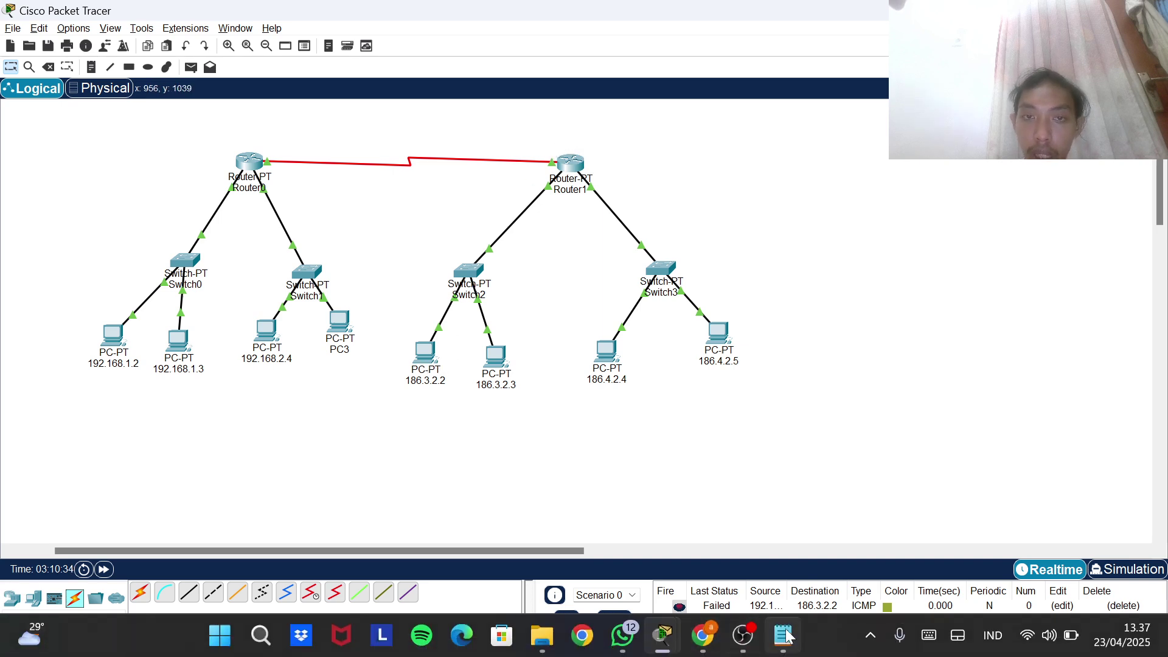
click(784, 636)
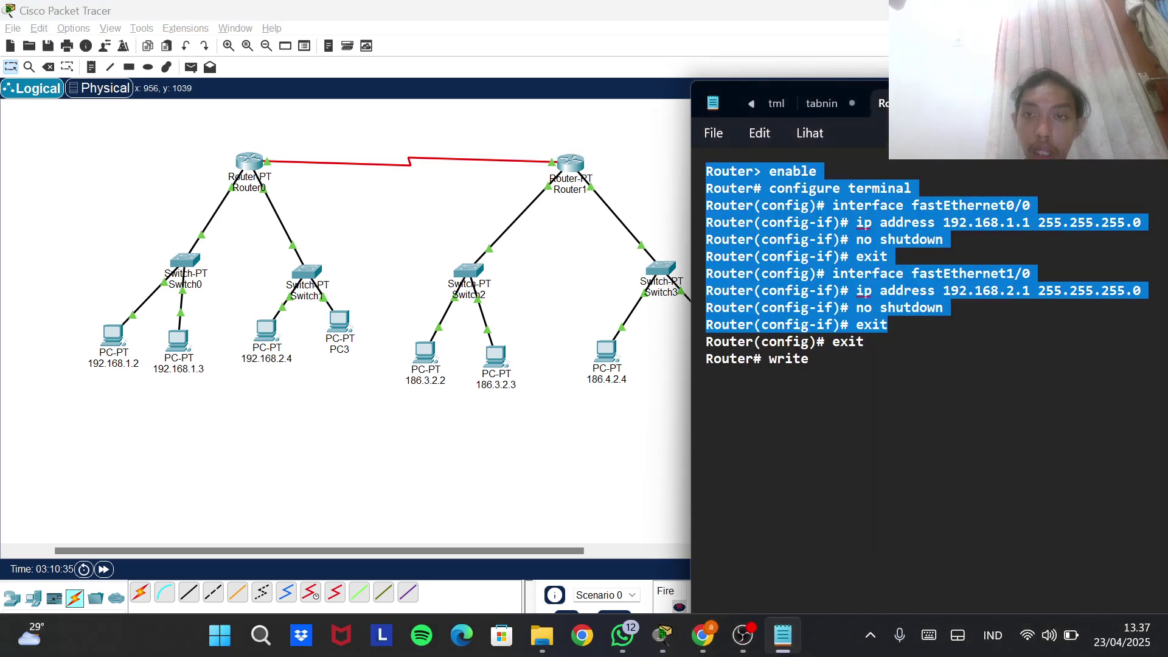
click(923, 189)
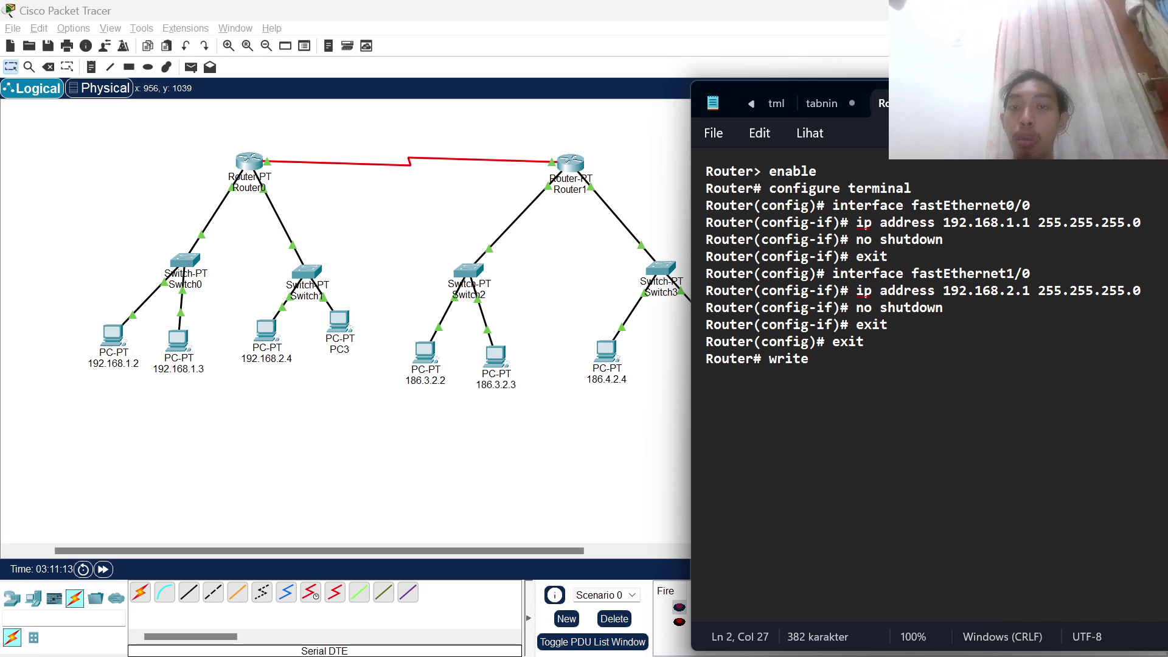
click(598, 275)
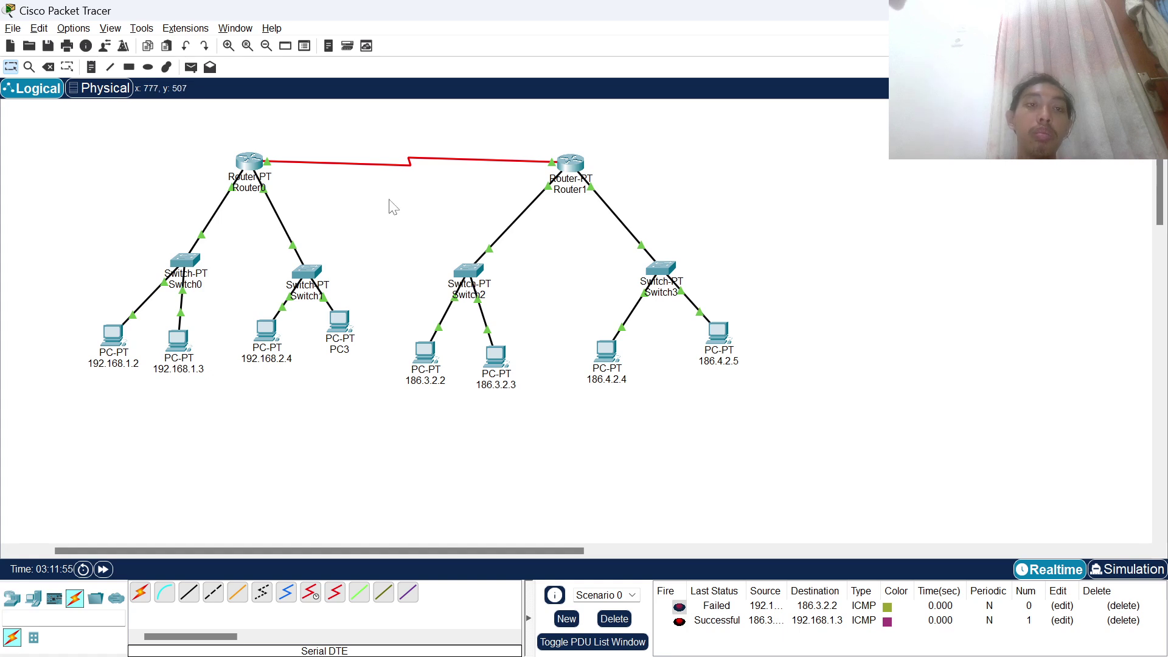
Open Router0's command line, highlight the subnet mask in its Serial2/0 configuration, and return to the topology
click(249, 161)
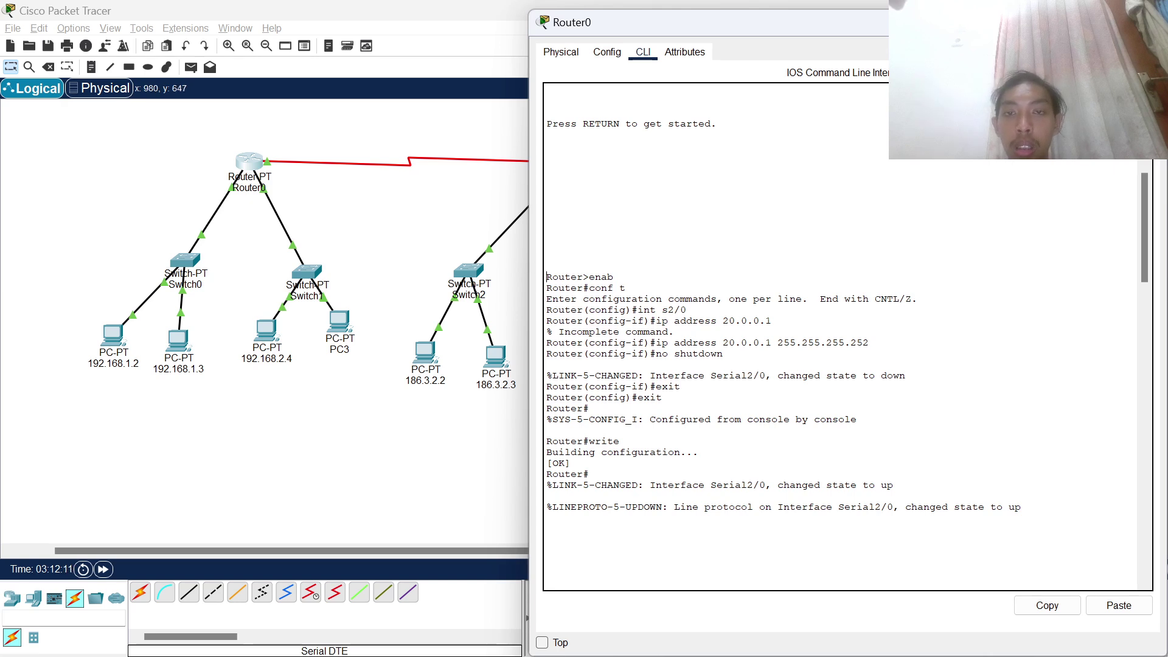
drag(547, 276, 547, 530)
click(548, 529)
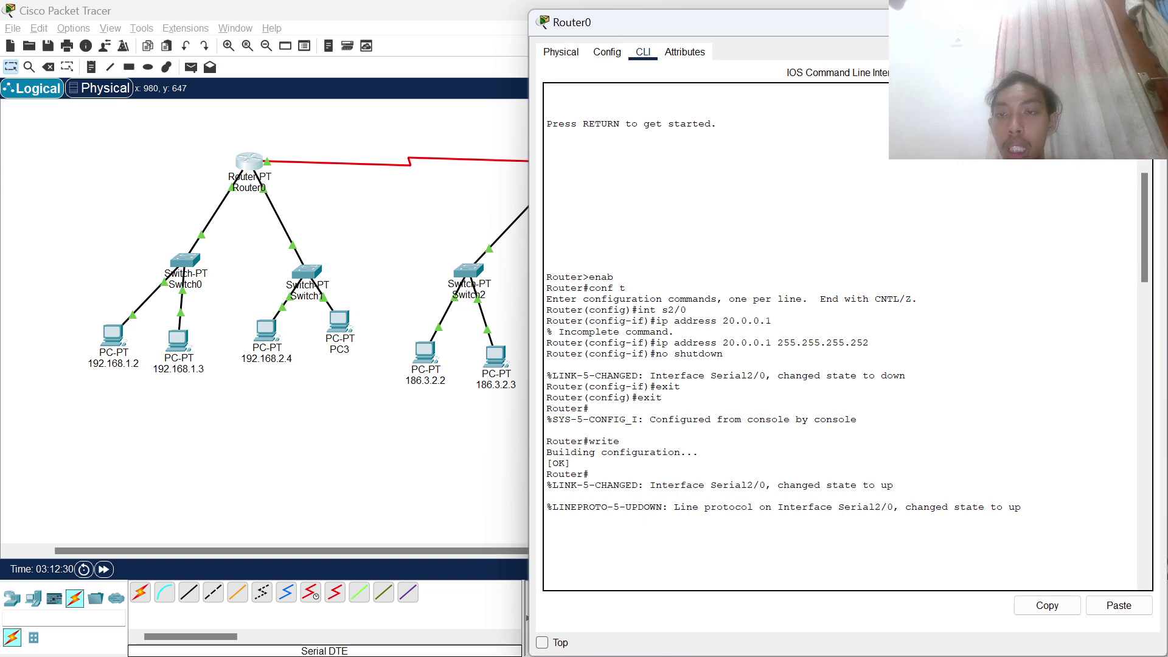
drag(870, 343, 777, 343)
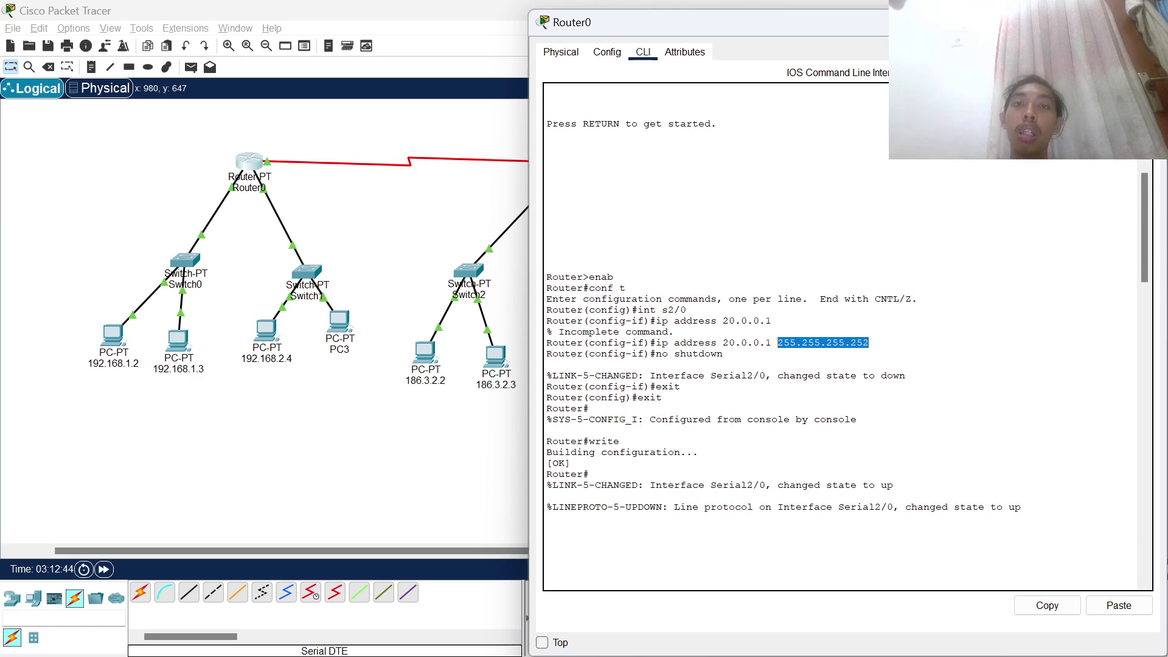
click(425, 398)
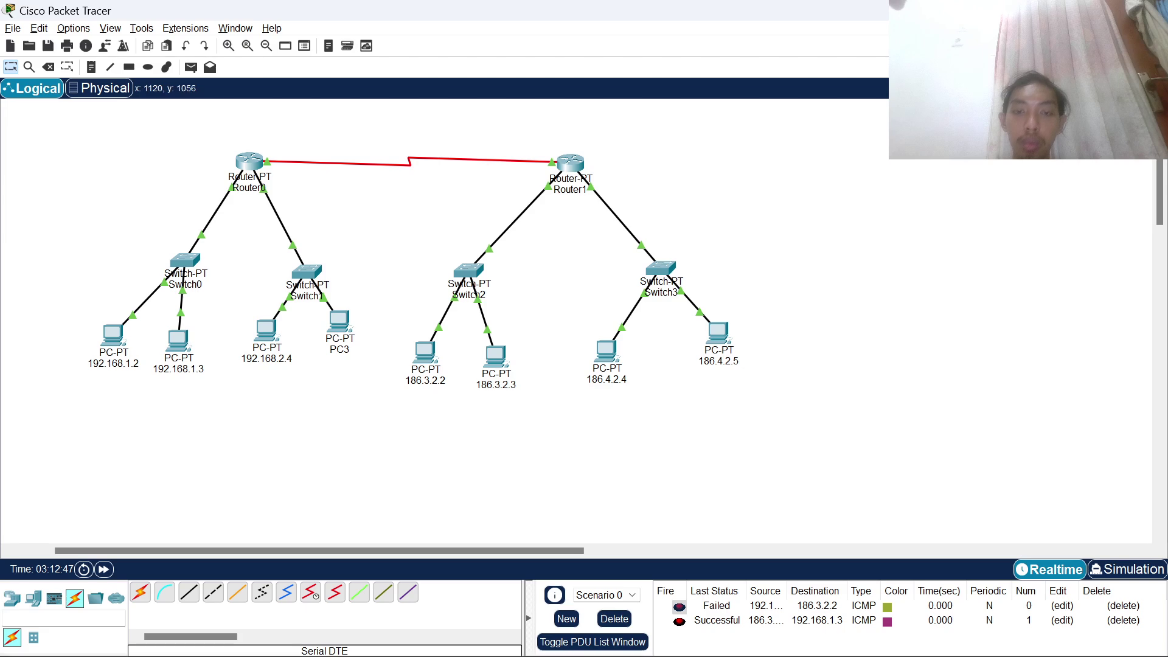
click(743, 636)
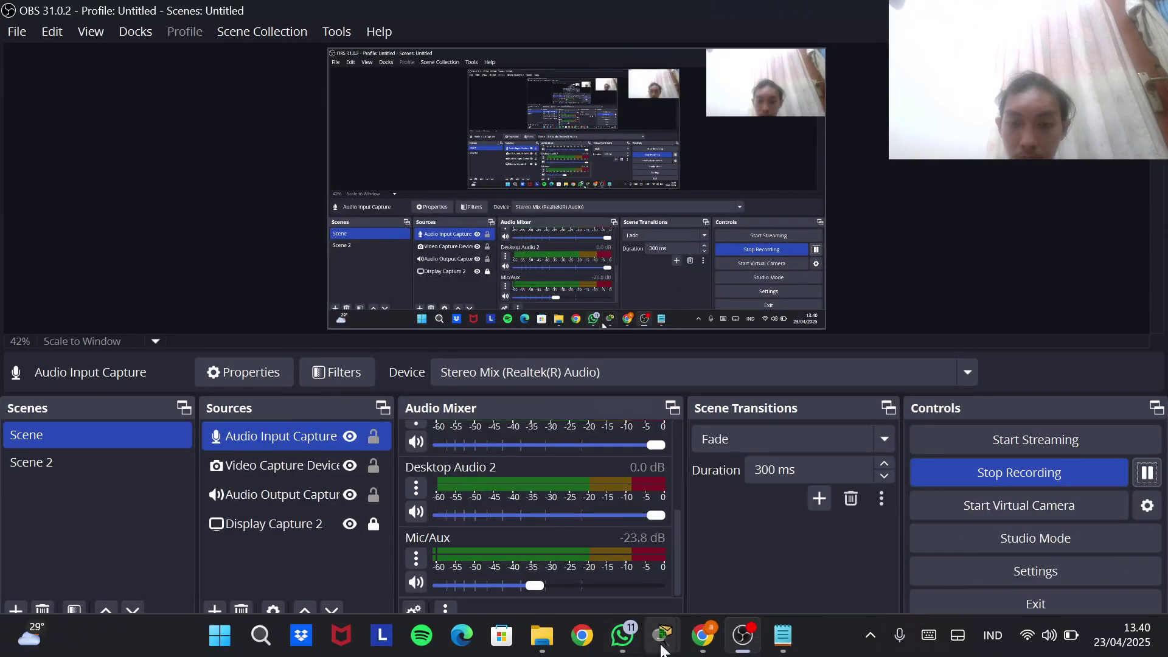
mouse_move(663, 636)
click(546, 559)
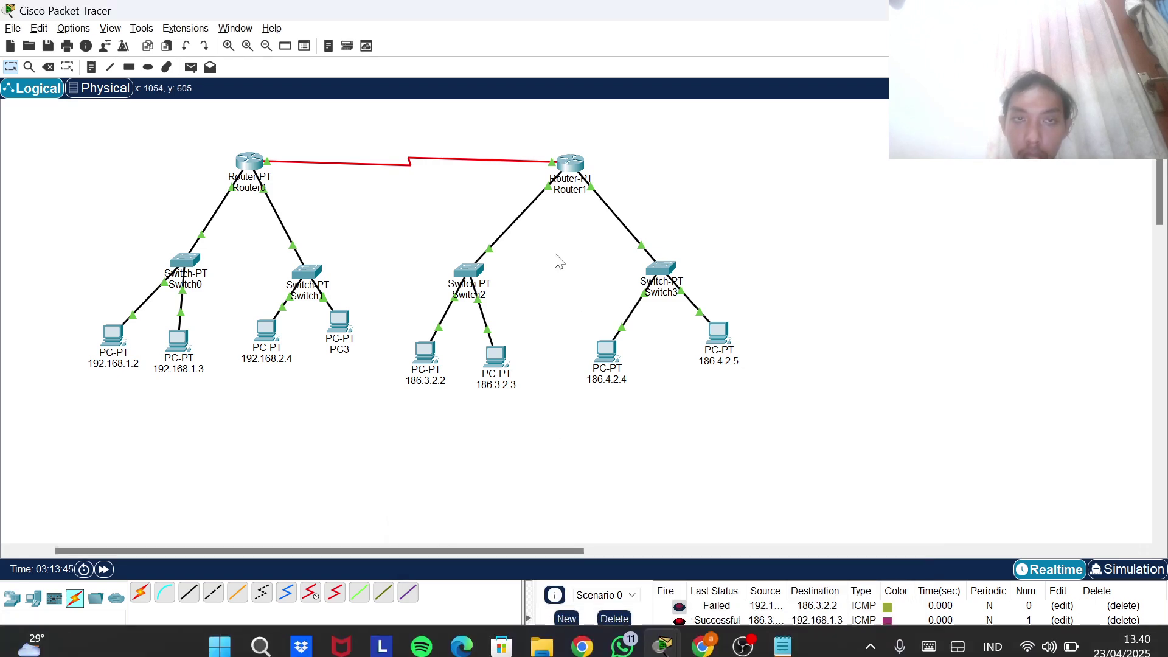
With Router0's command line open, add the note "252 dipakai diakhir karena pakai subnet /30 host dipakainya ada 4" below the commands in Notepad
click(245, 163)
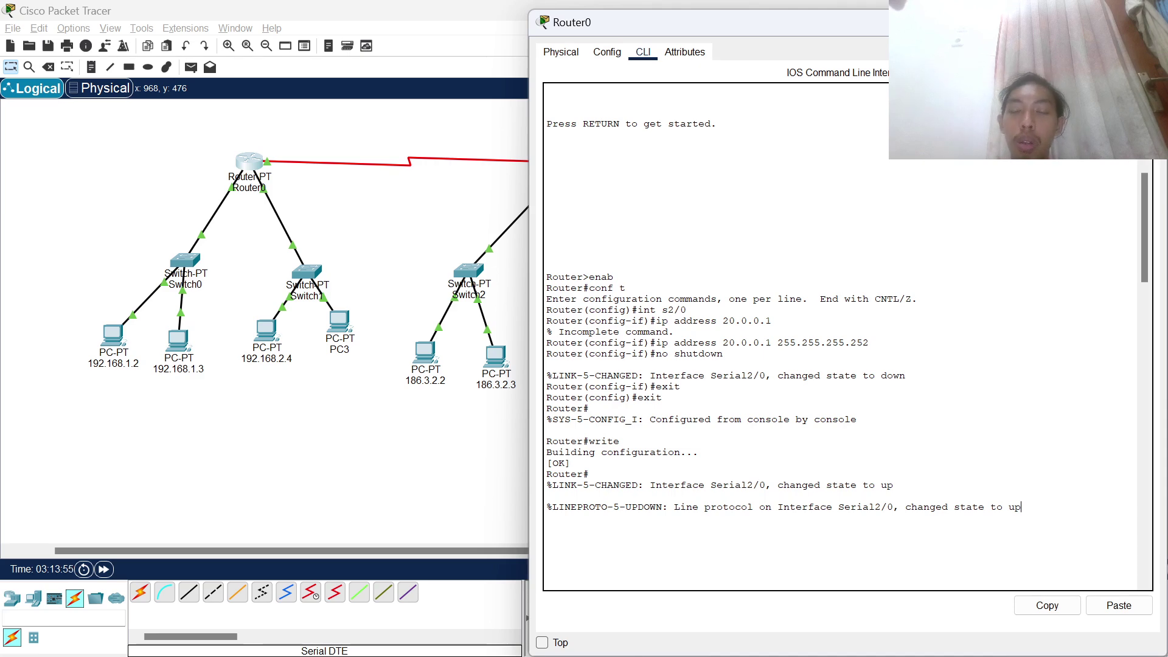
click(775, 639)
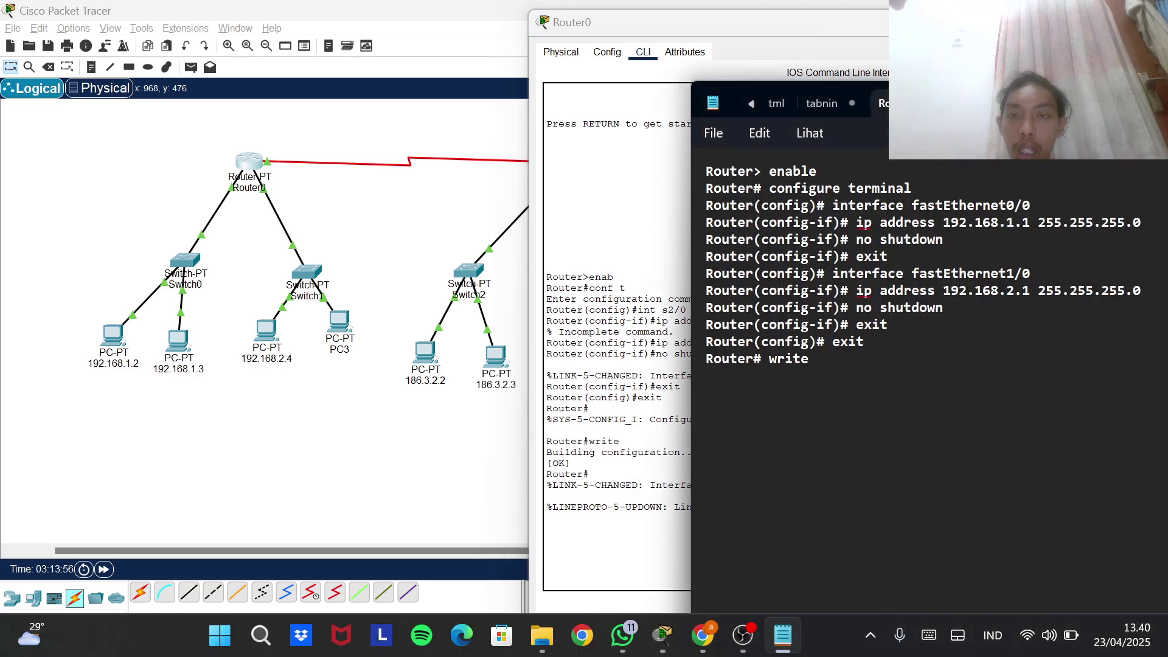
click(707, 376)
key(Return)
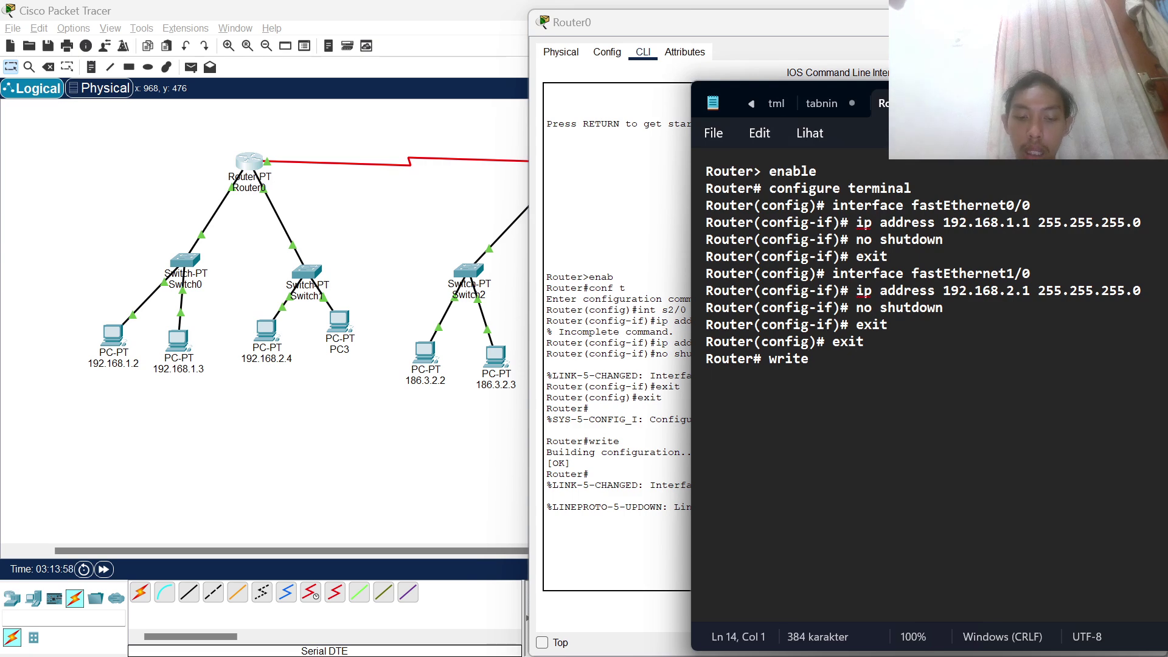
text(252 dipakai diakhir karena pakai subnet /30 host dipakainya ada 4)
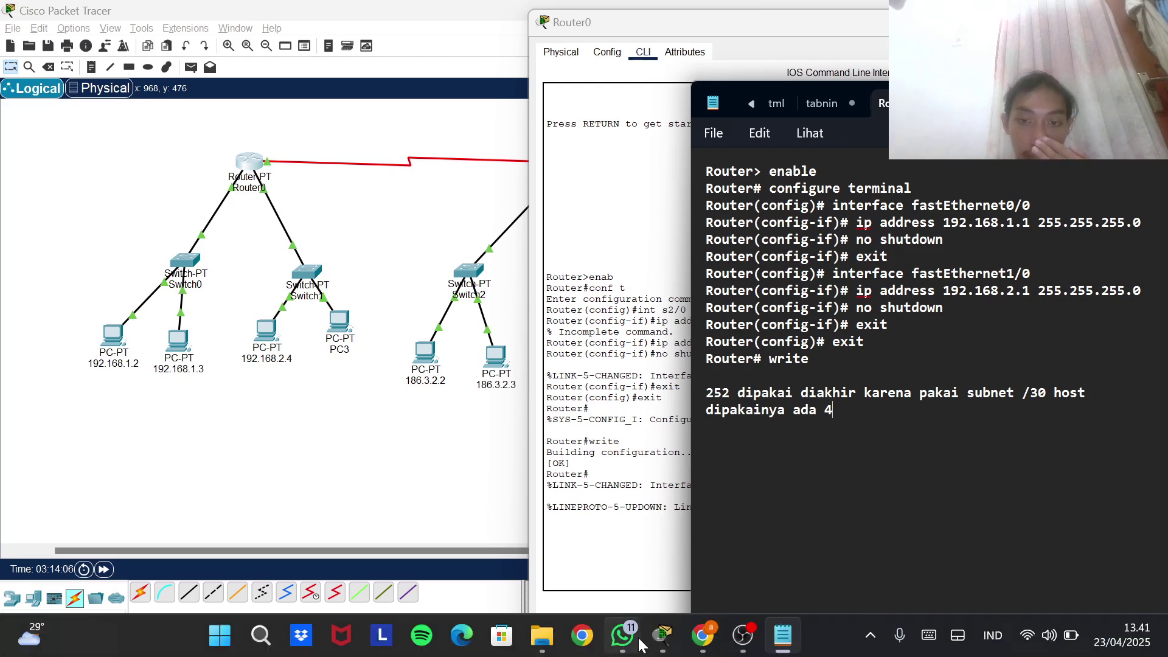
View the subnet mask quick reference image in the WhatsApp chat and return to the two-router topology in Packet Tracer
click(624, 636)
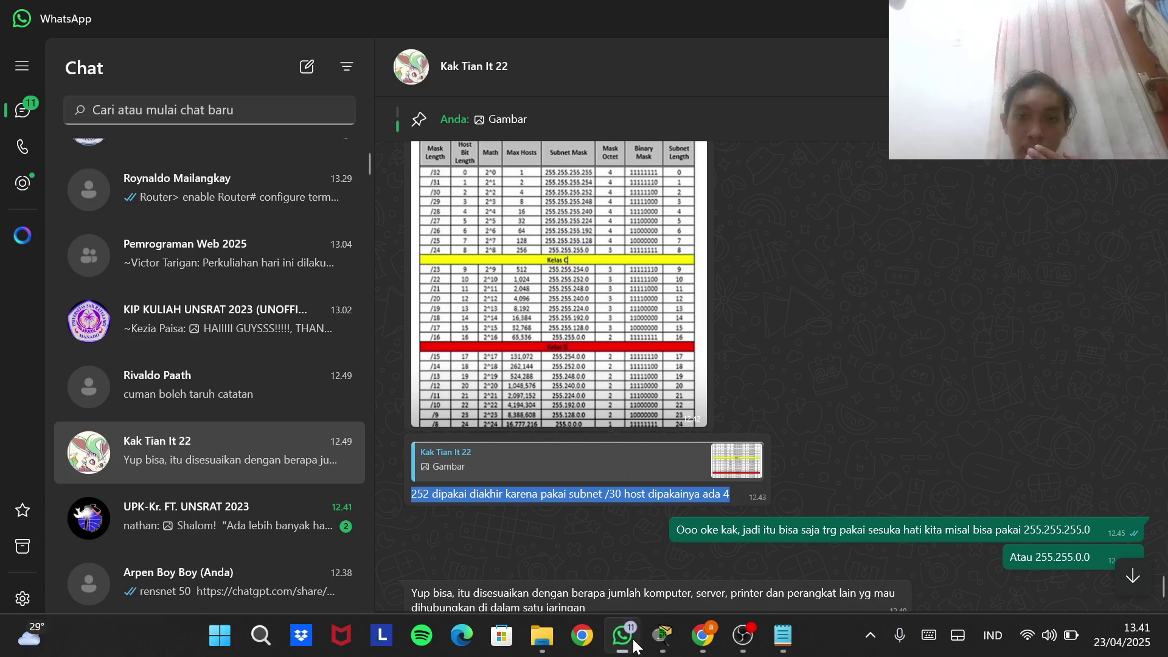
click(599, 298)
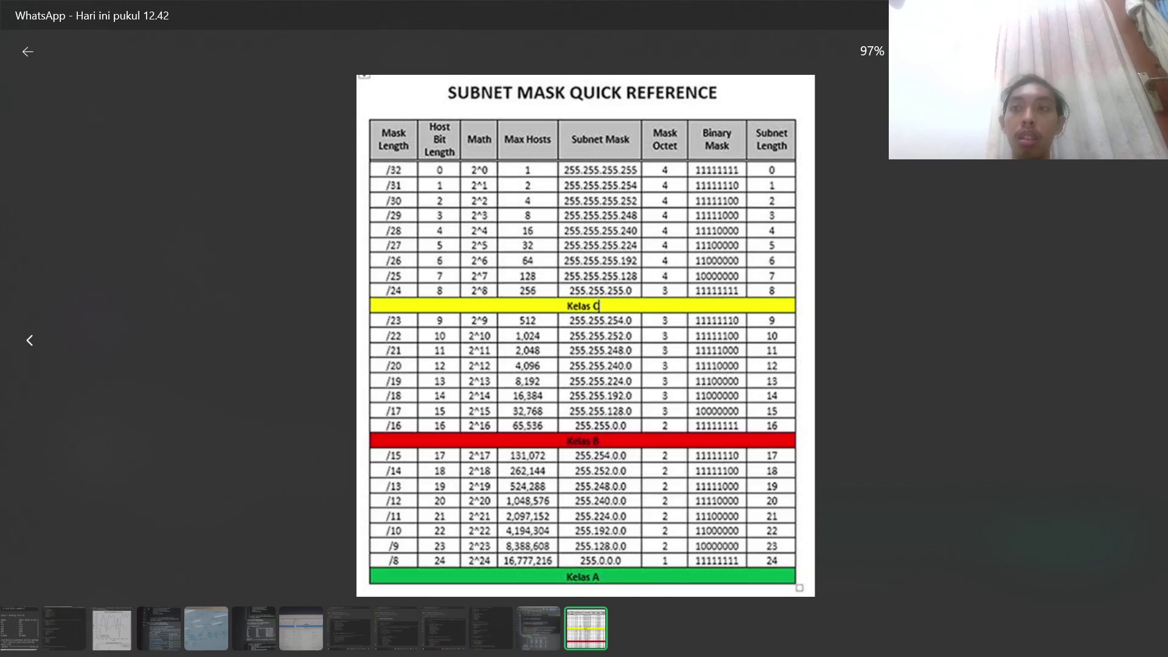
key(Escape)
click(783, 636)
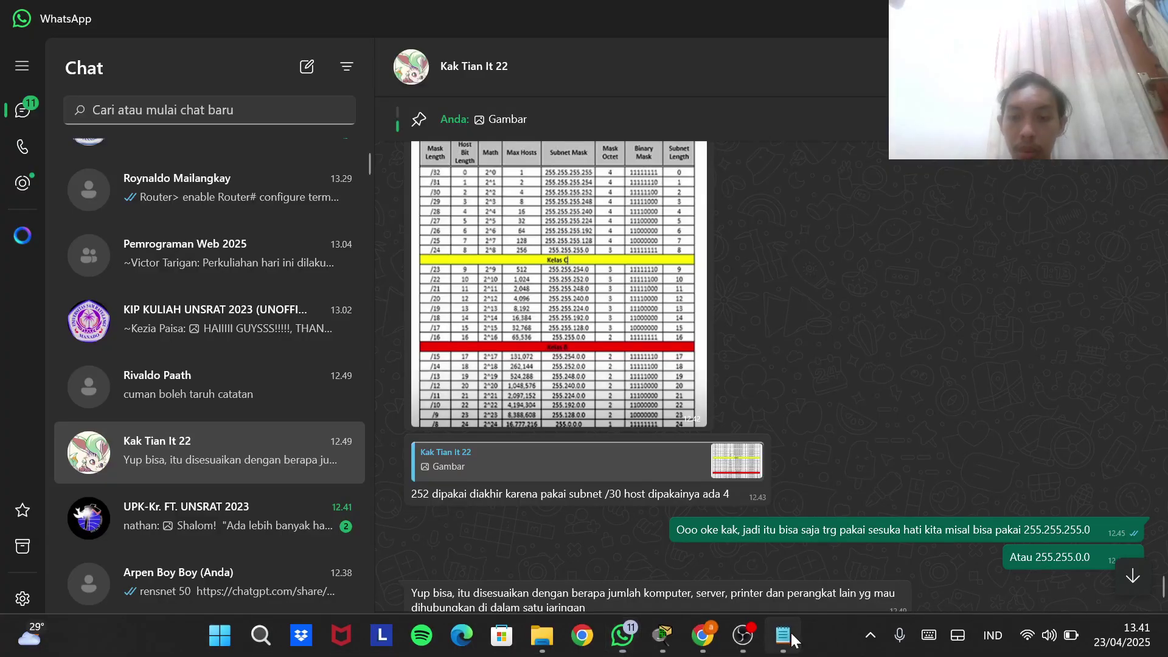
mouse_move(664, 640)
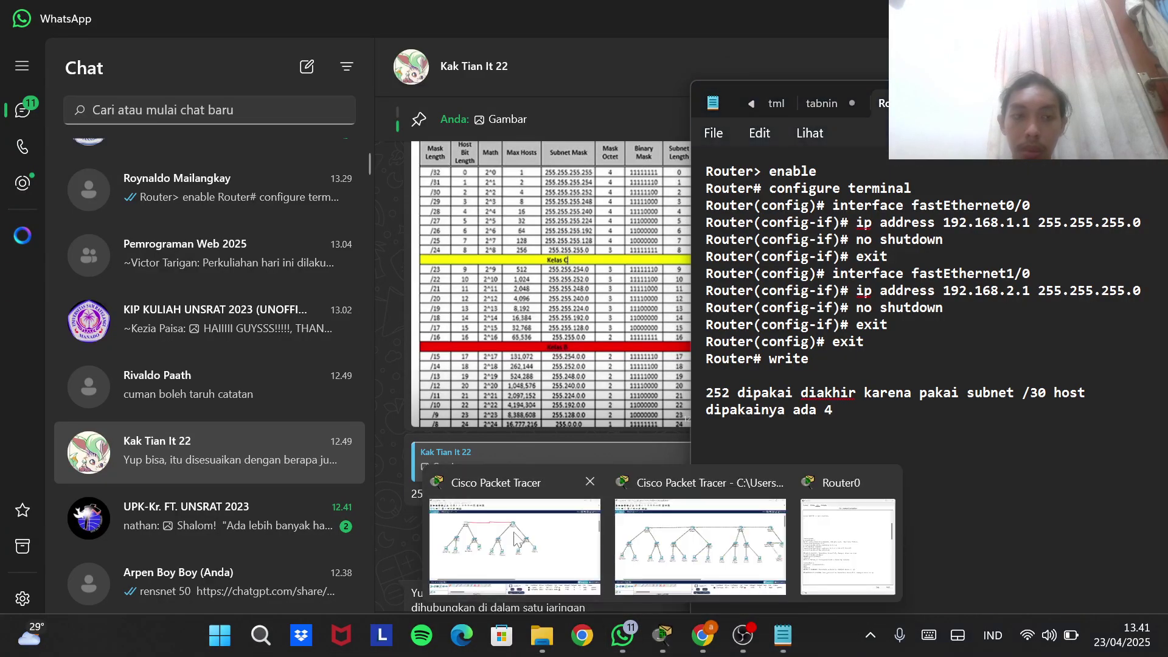
click(516, 539)
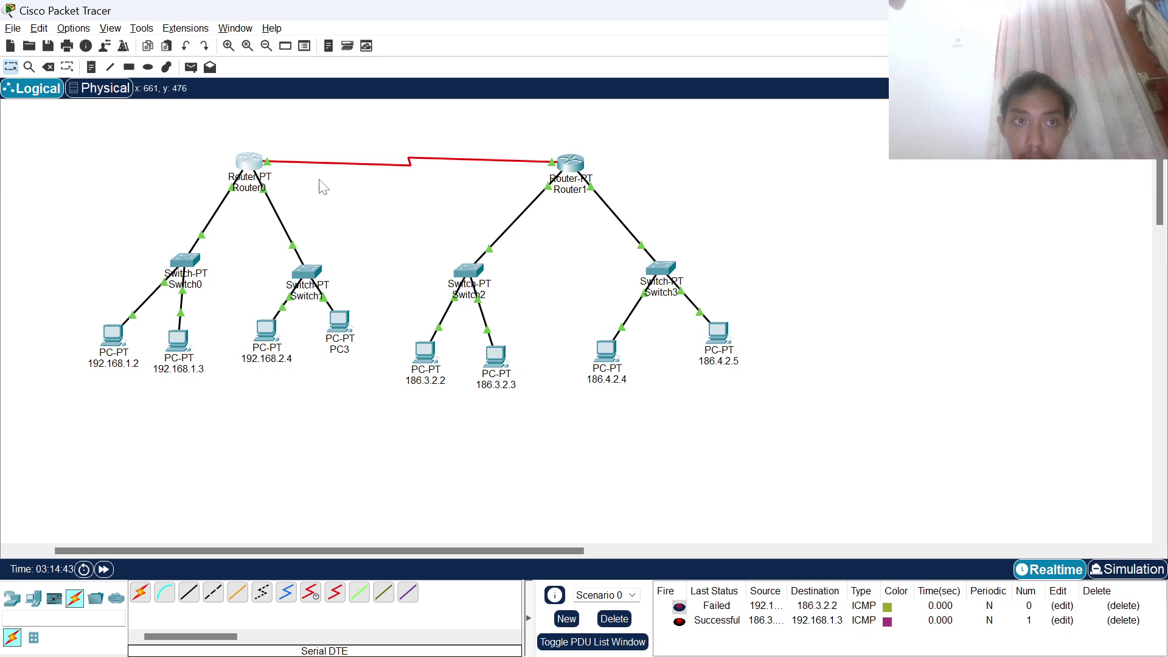
Look through Router0's command line to its RIP configuration and move the window aside to uncover Router1
click(249, 162)
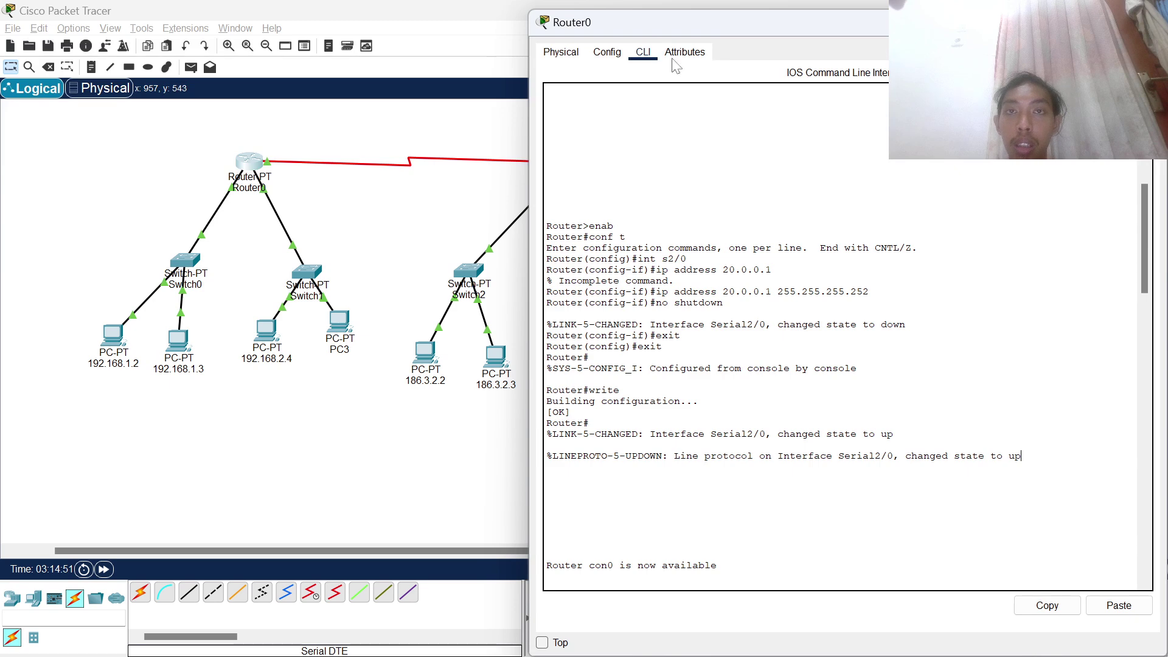
drag(698, 24, 805, 26)
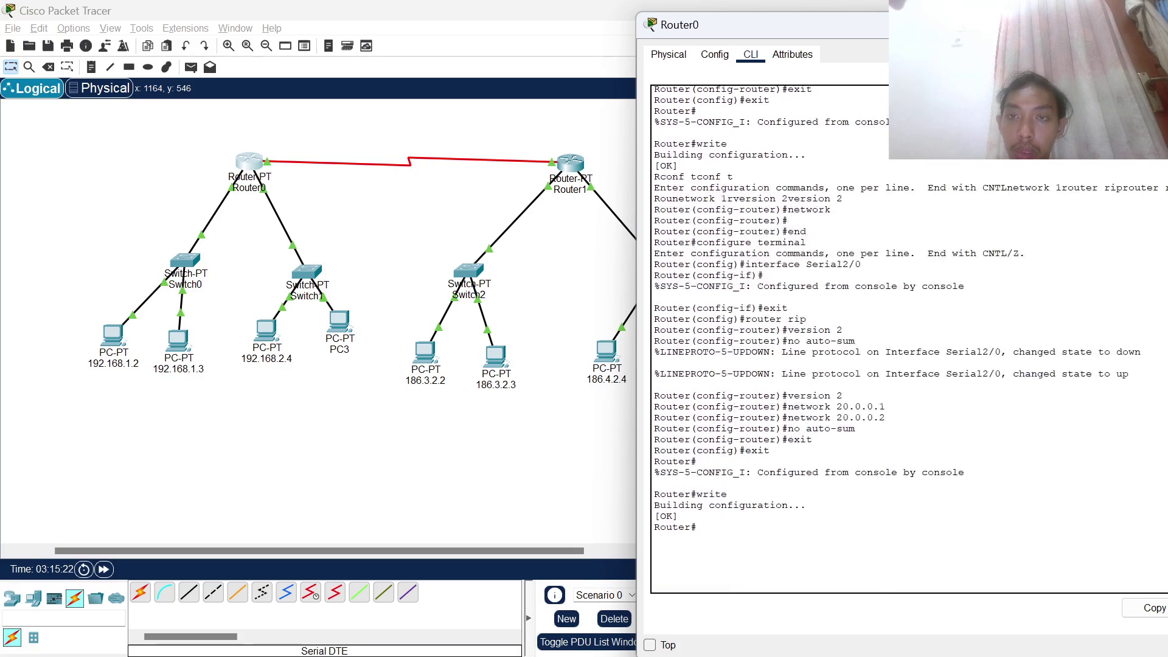
click(581, 239)
Examine Router1's Serial2/0 and RIP commands in its command line and return to the topology
click(569, 166)
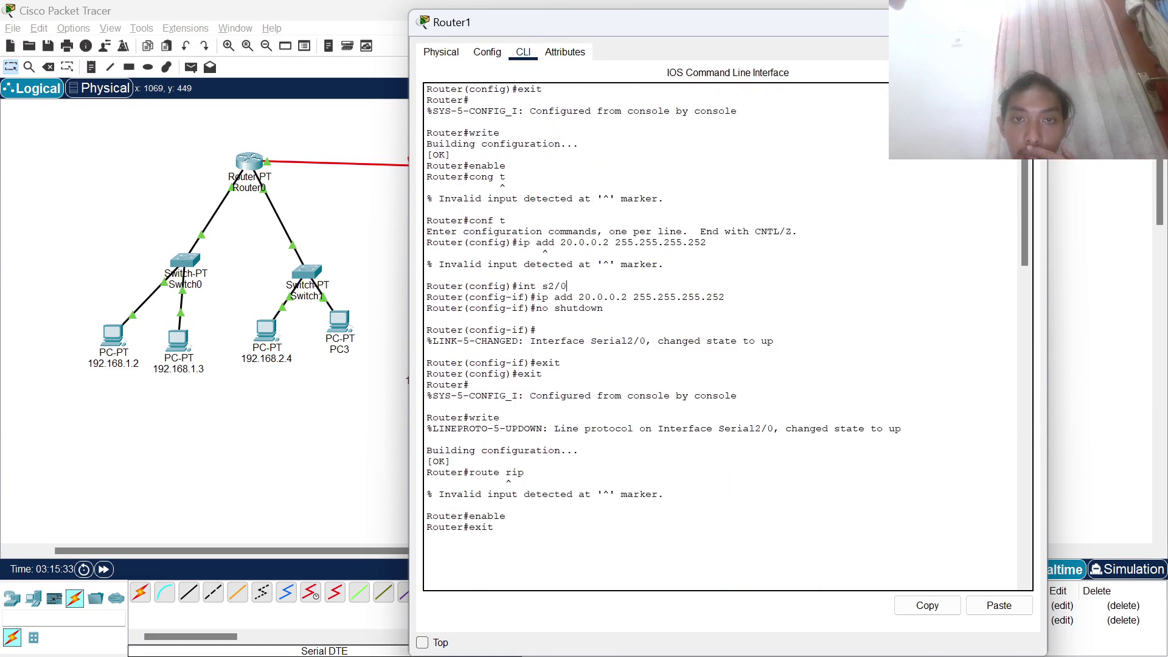
drag(567, 286, 427, 406)
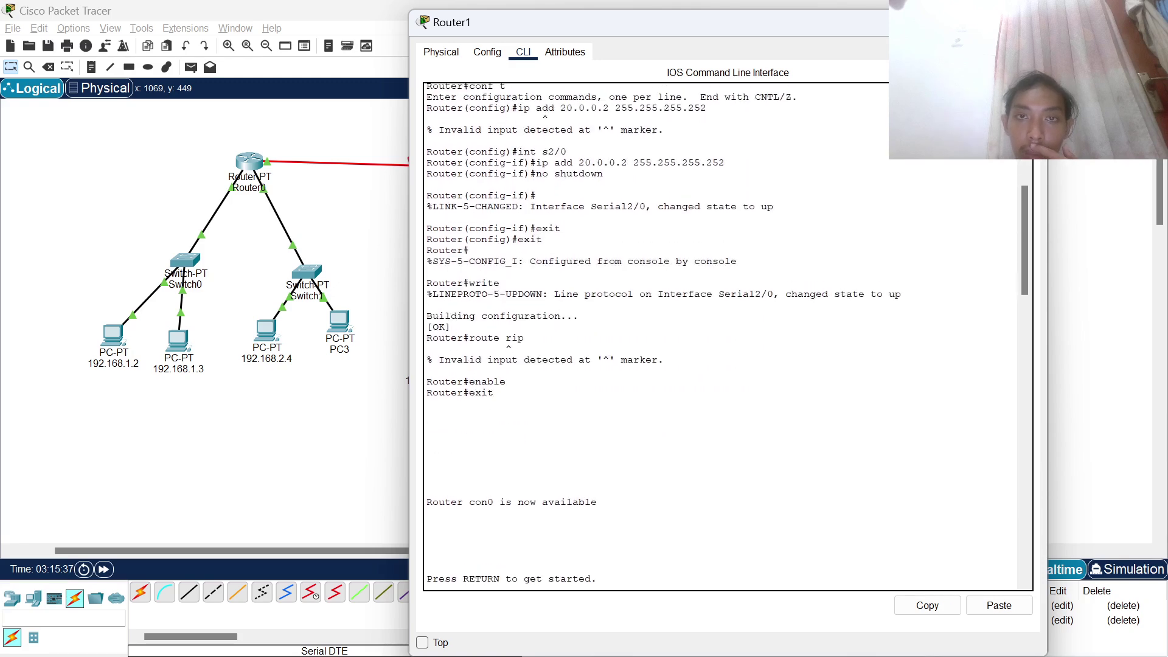
key(ctrl+v)
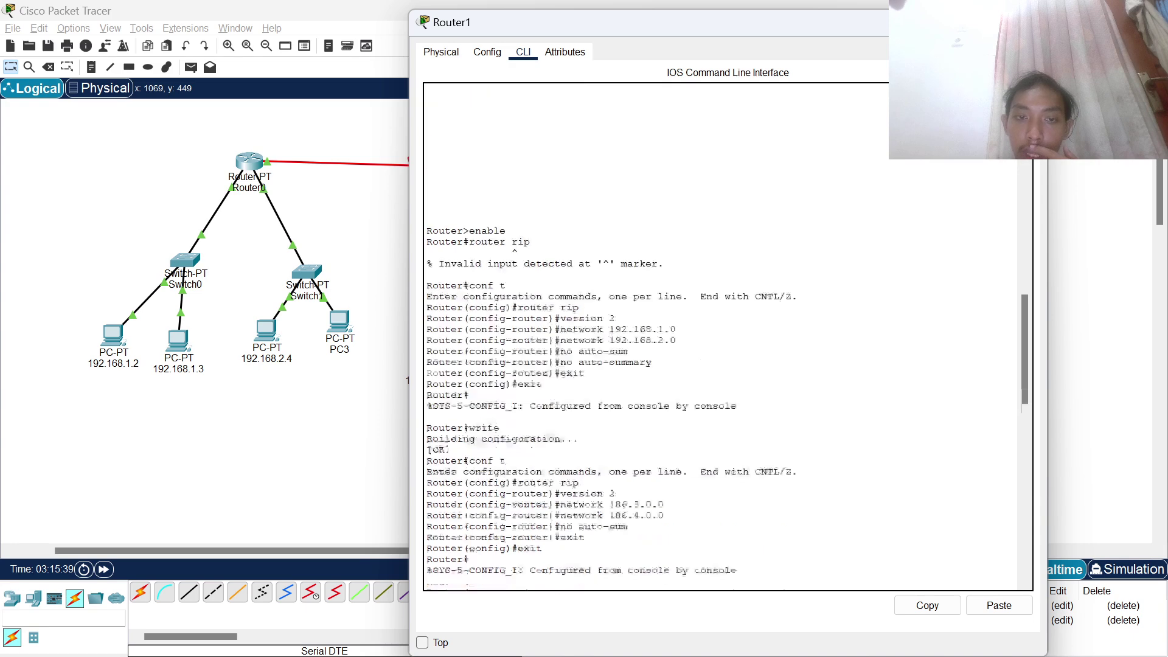
click(365, 243)
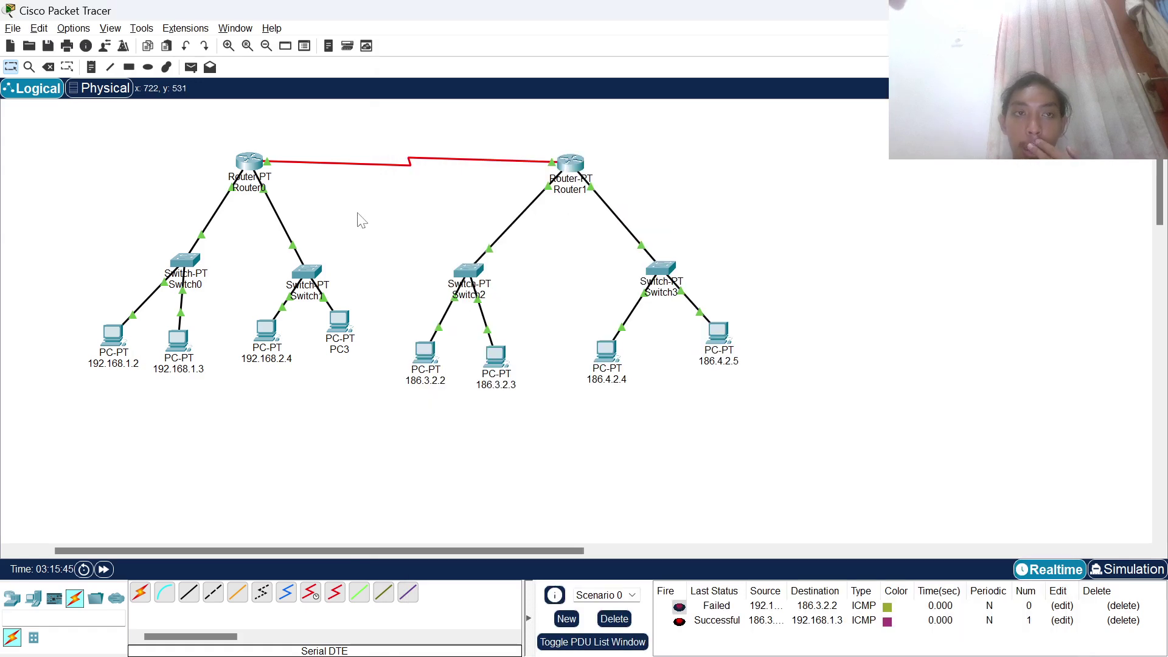
Reopen Router0's command line and review its RIP version 2 network commands from the first entry to the last
click(249, 161)
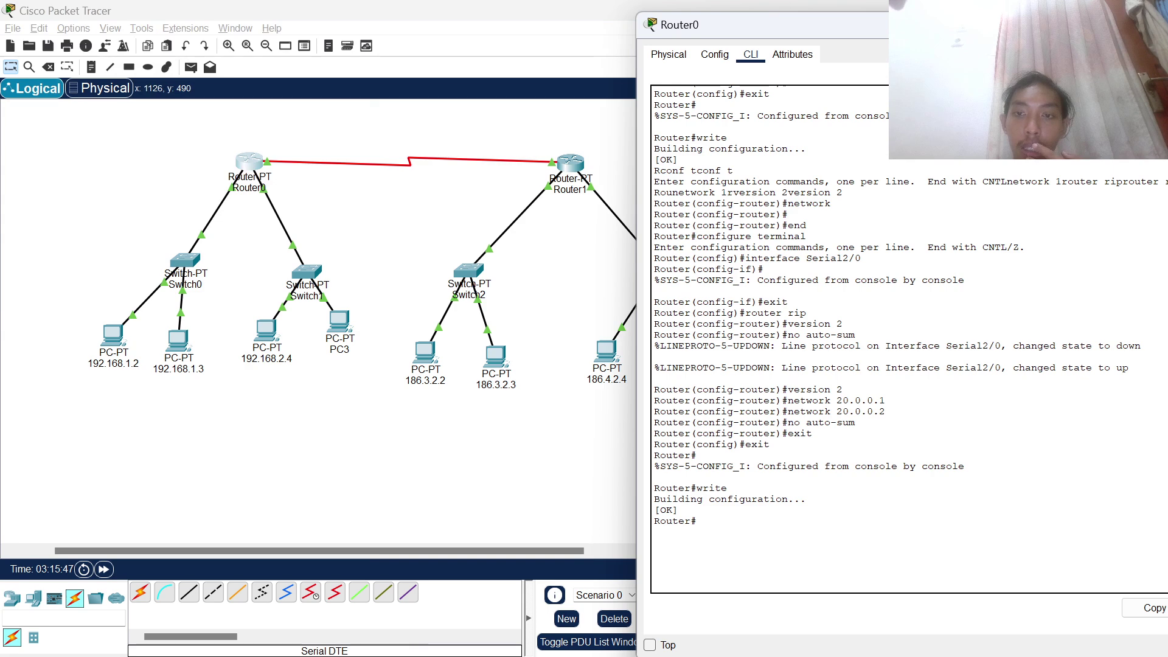
scroll(906, 338, up, 4)
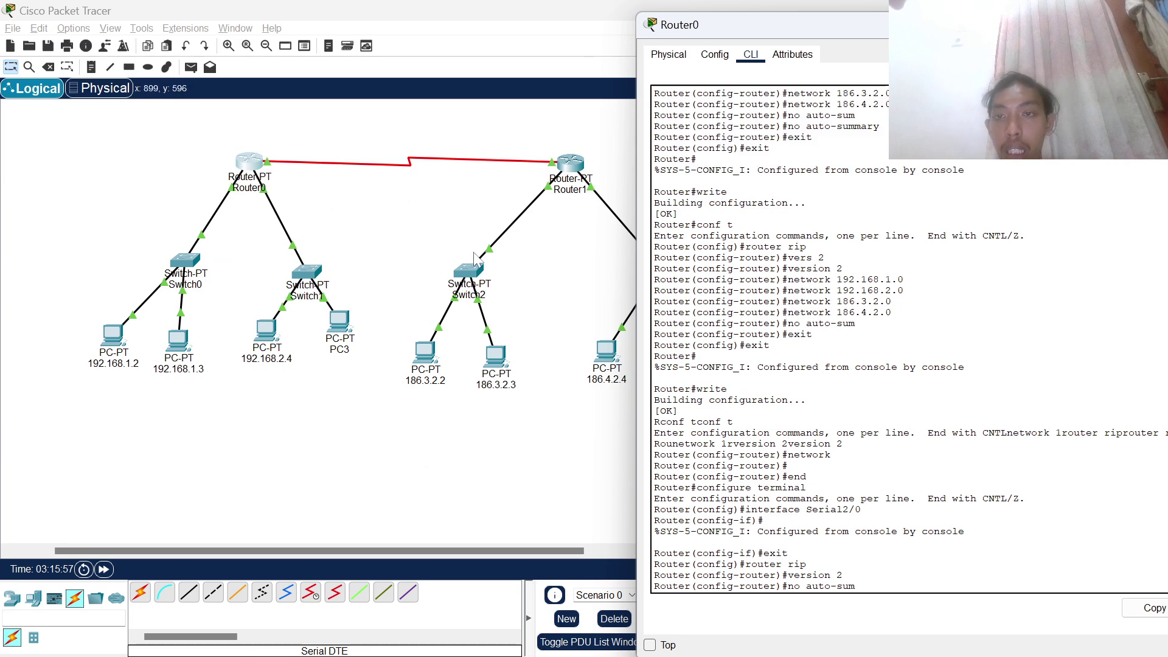
scroll(773, 341, up, 2)
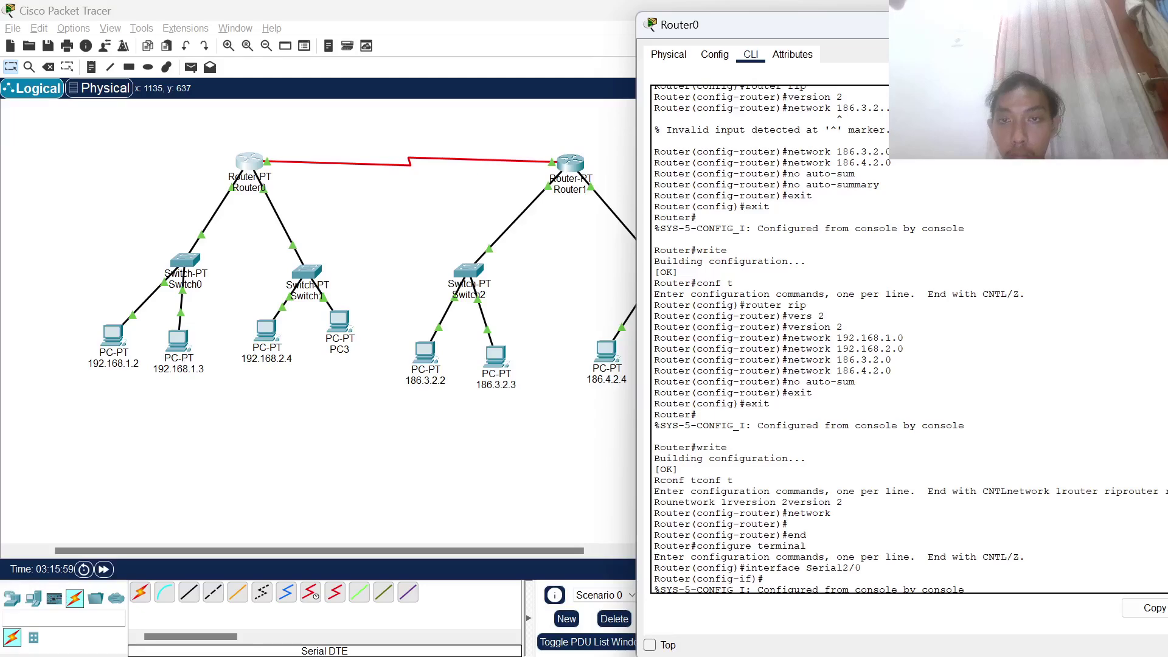
scroll(773, 341, up, 5)
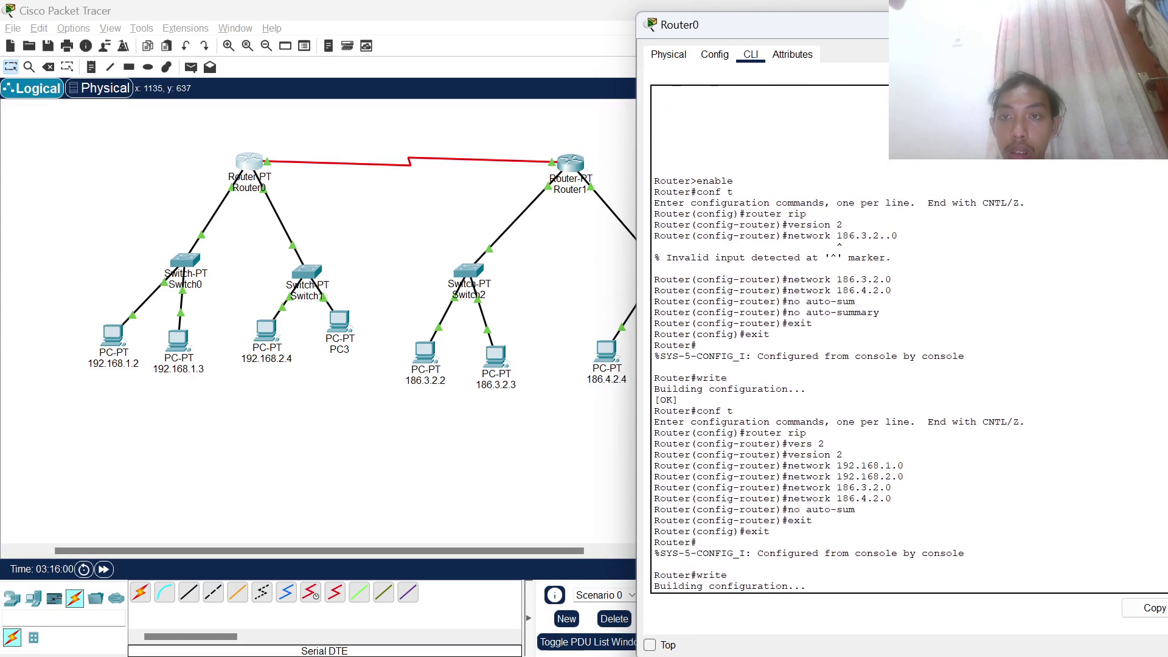
scroll(773, 341, down, 10)
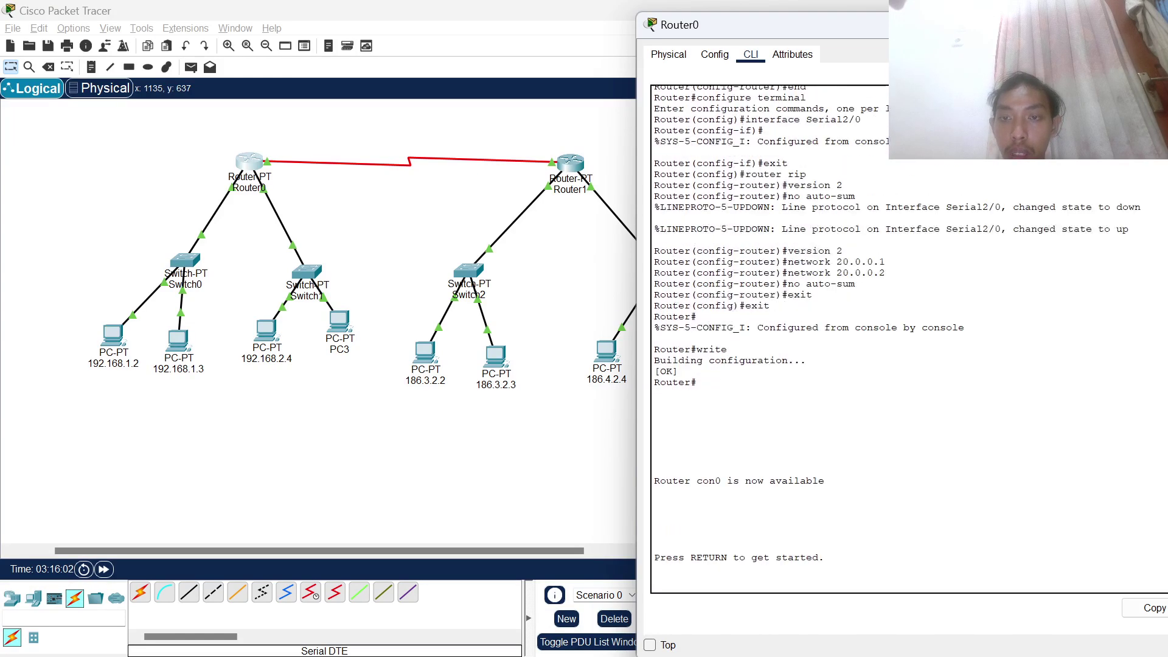
Highlight Router0's RIP version 2 network commands from 192.168.1.0 to 186.4.2.0, review the 20.0.0.1 and 20.0.0.2 entries and return to the topology
scroll(773, 341, up, 12)
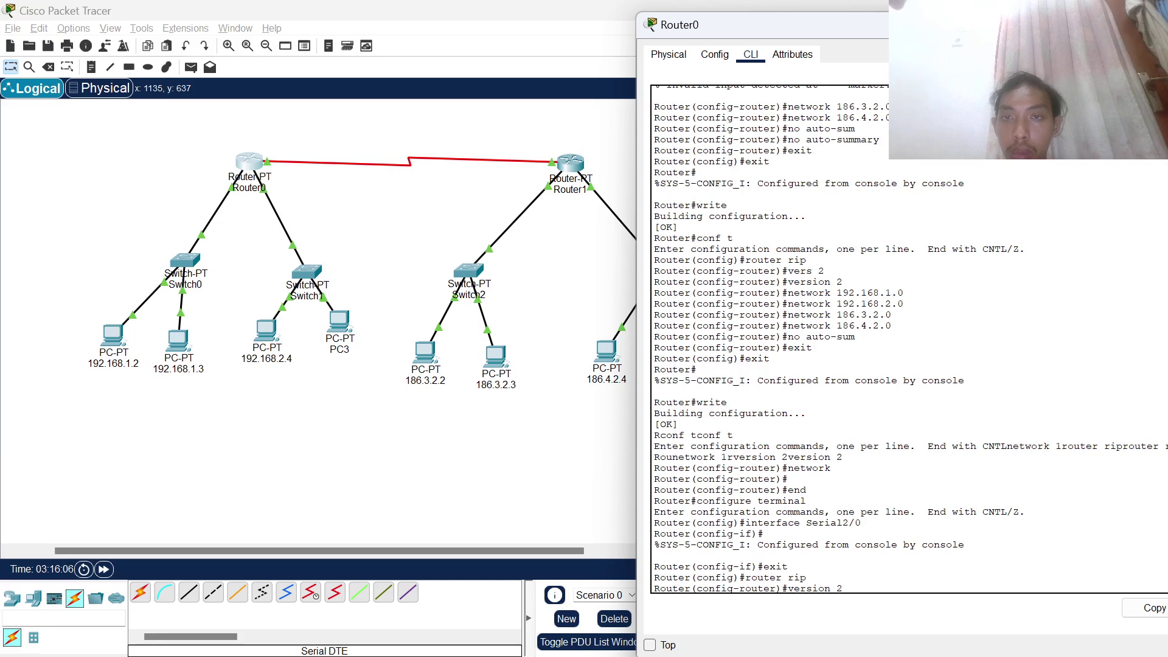
drag(654, 249, 697, 369)
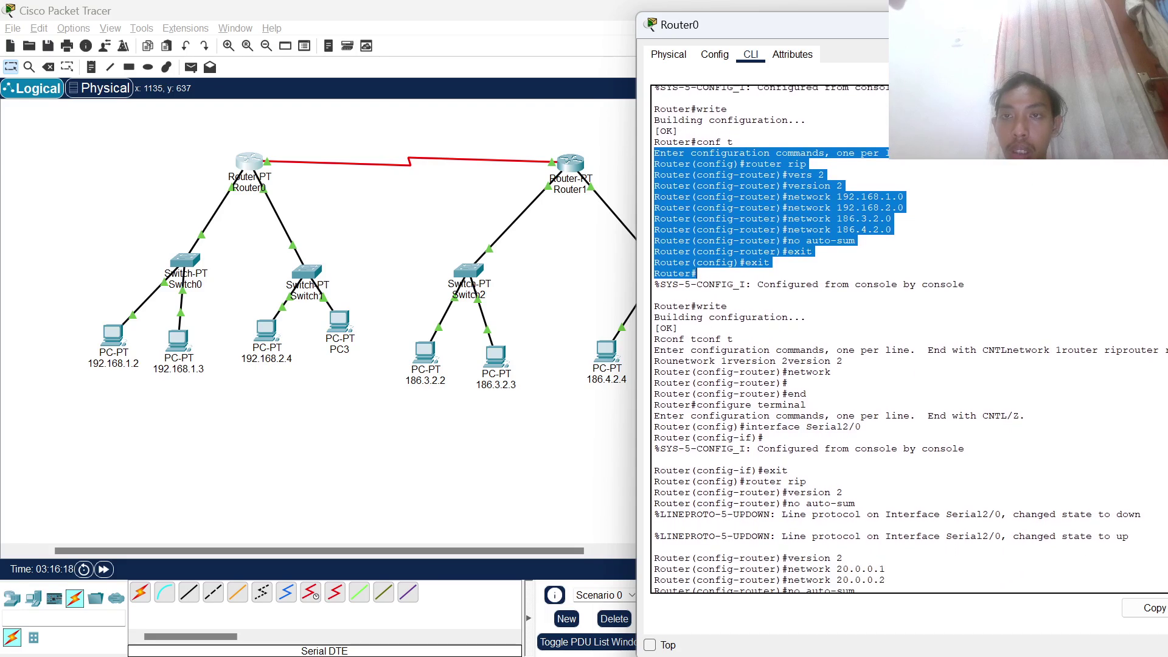
click(697, 273)
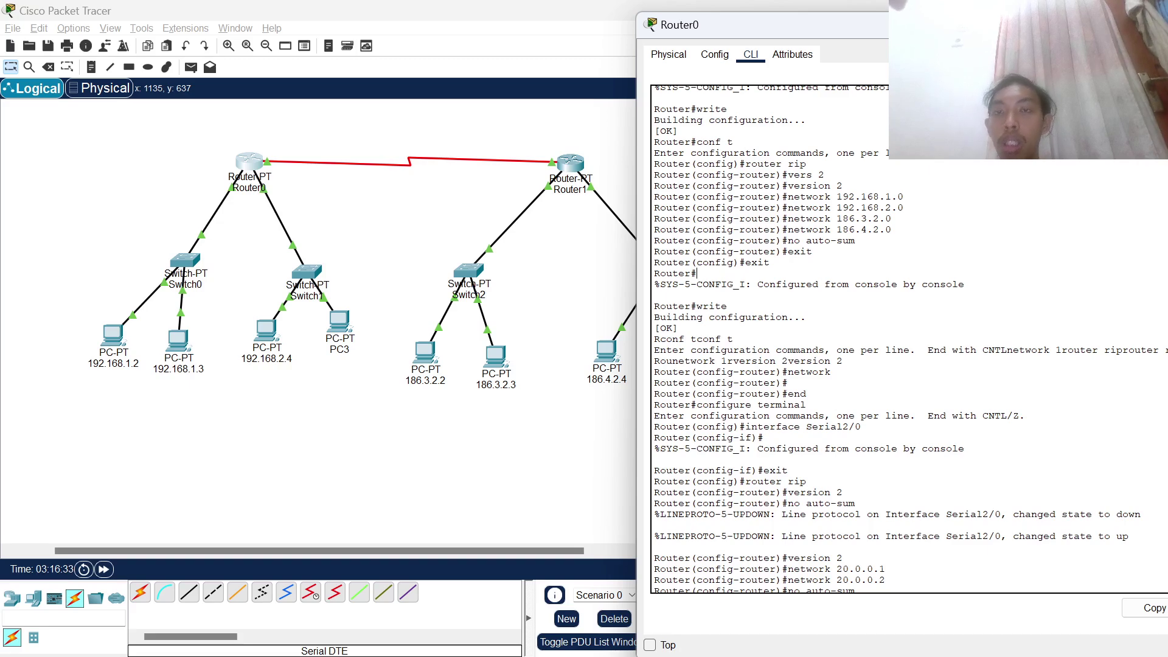
scroll(906, 340, down, 5)
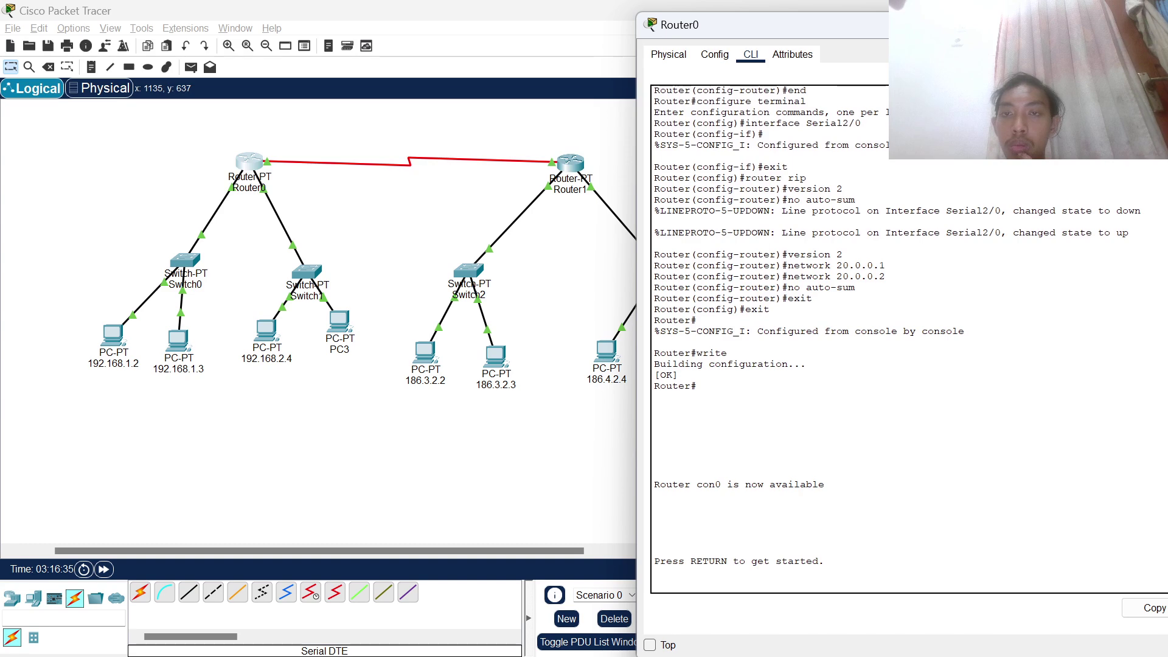
scroll(907, 341, up, 3)
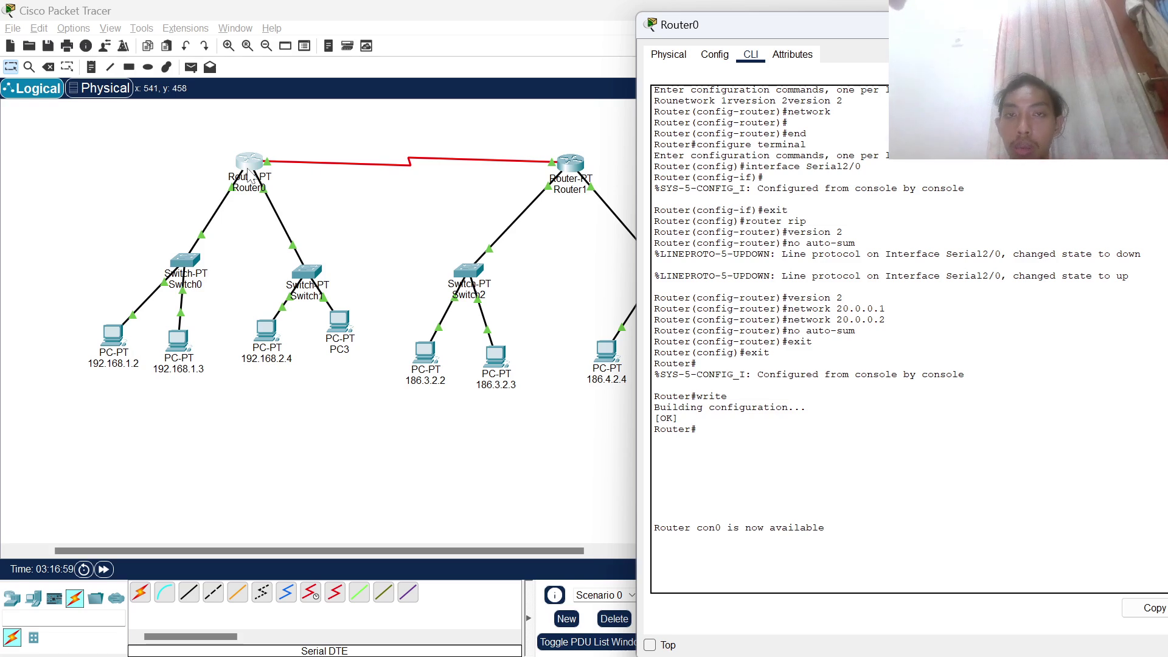
click(548, 265)
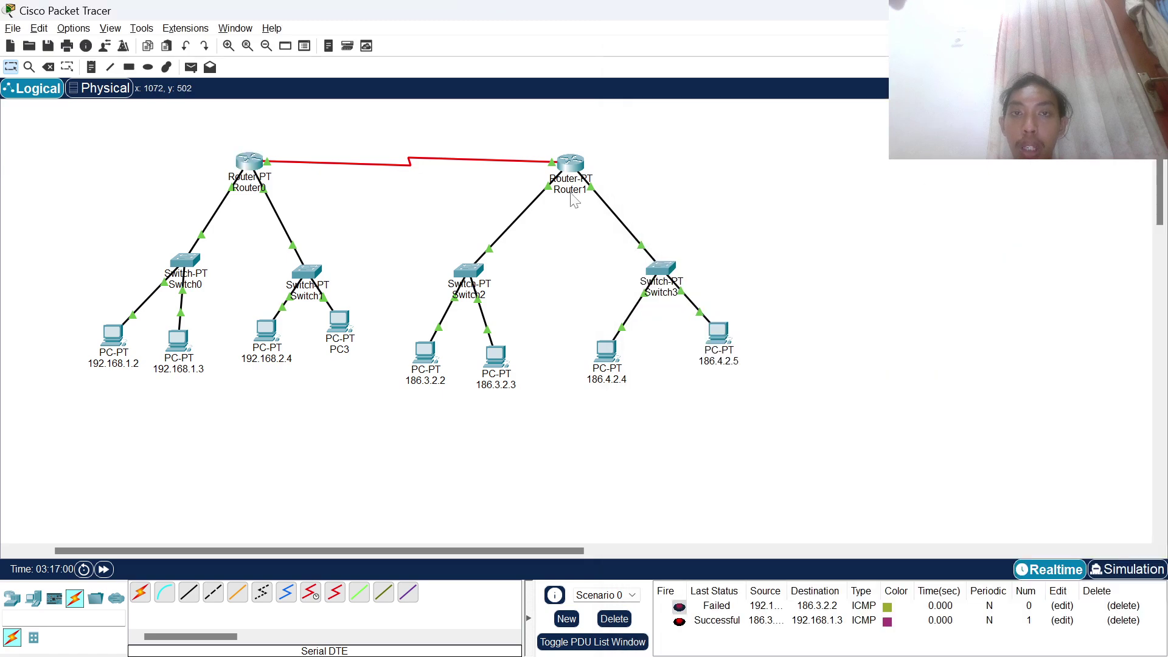
Highlight Router1's Serial2/0 and RIP version 2 commands for network 20.0.0.0 in its command line, and return to the topology
click(571, 163)
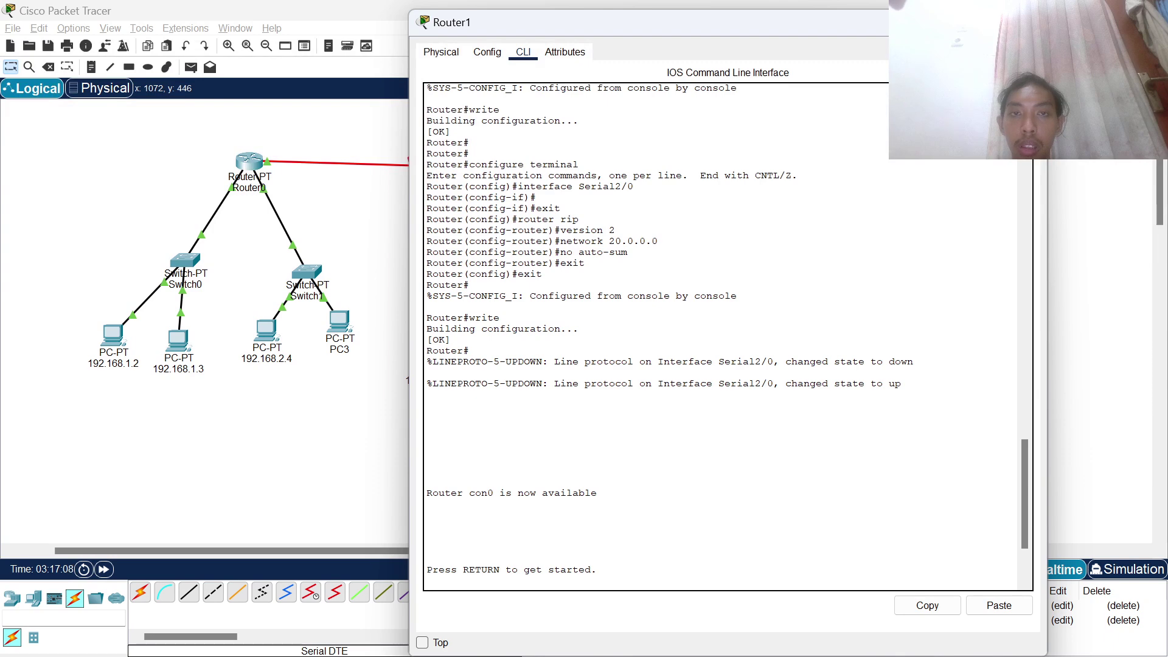
drag(427, 153, 469, 285)
scroll(609, 365, down, 2)
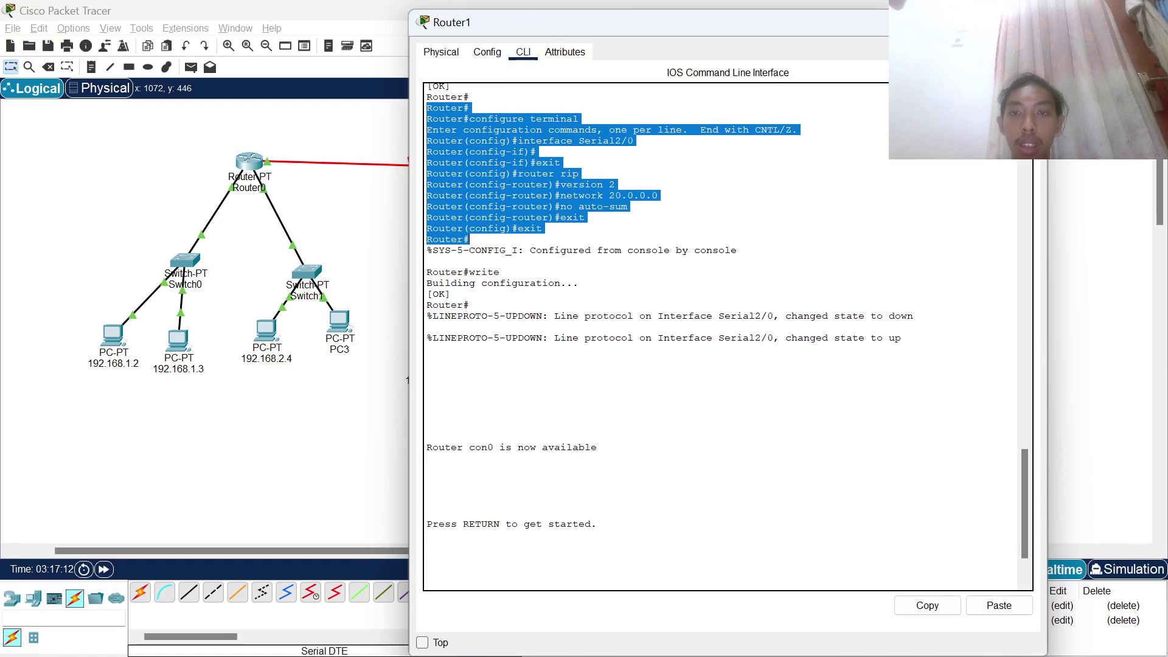
click(328, 396)
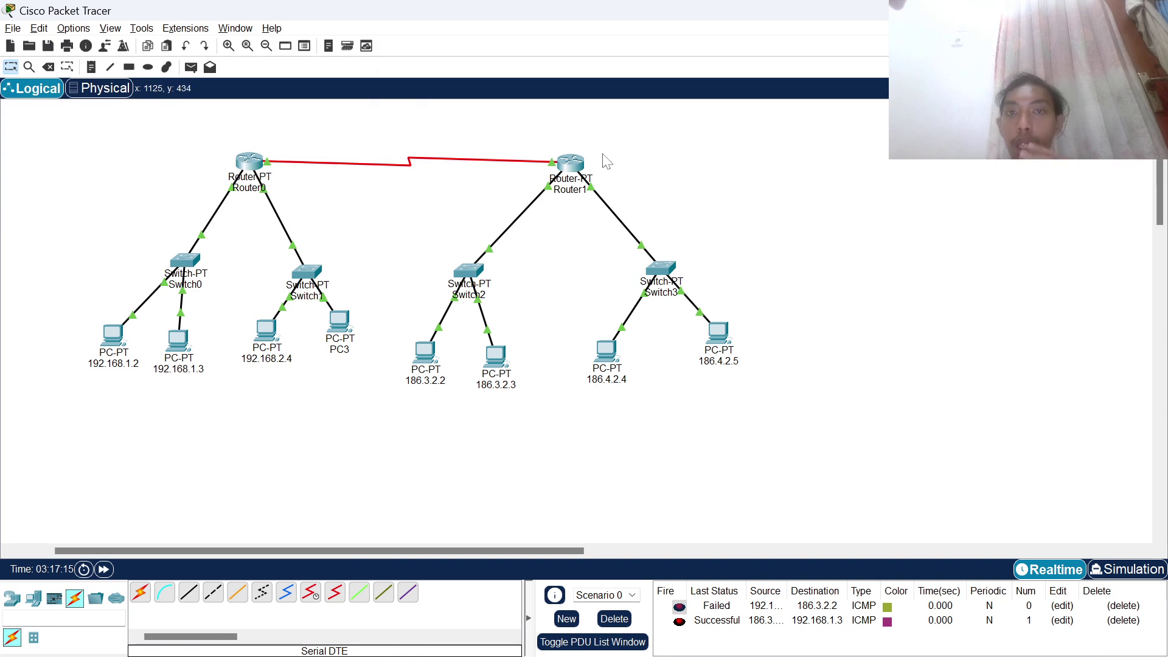
Switch to the cicsotugasjarkom.pkt topology and view the physical modules of the wireless laptop 185.4.2.3
scroll(633, 172, right, 5)
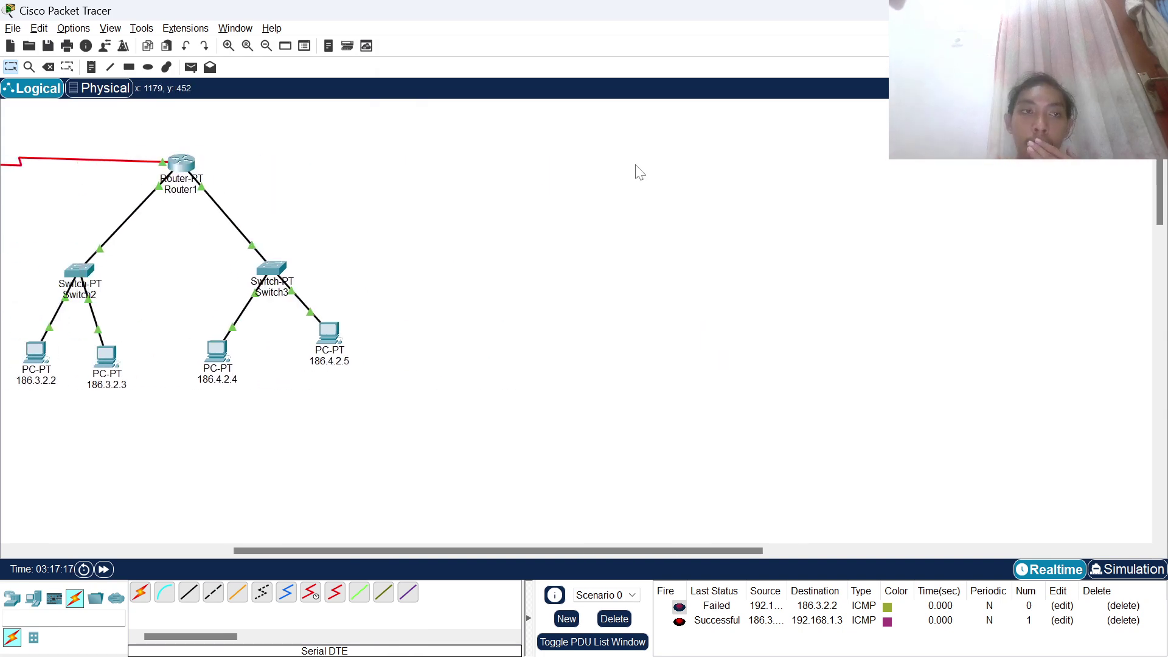
scroll(633, 173, left, 5)
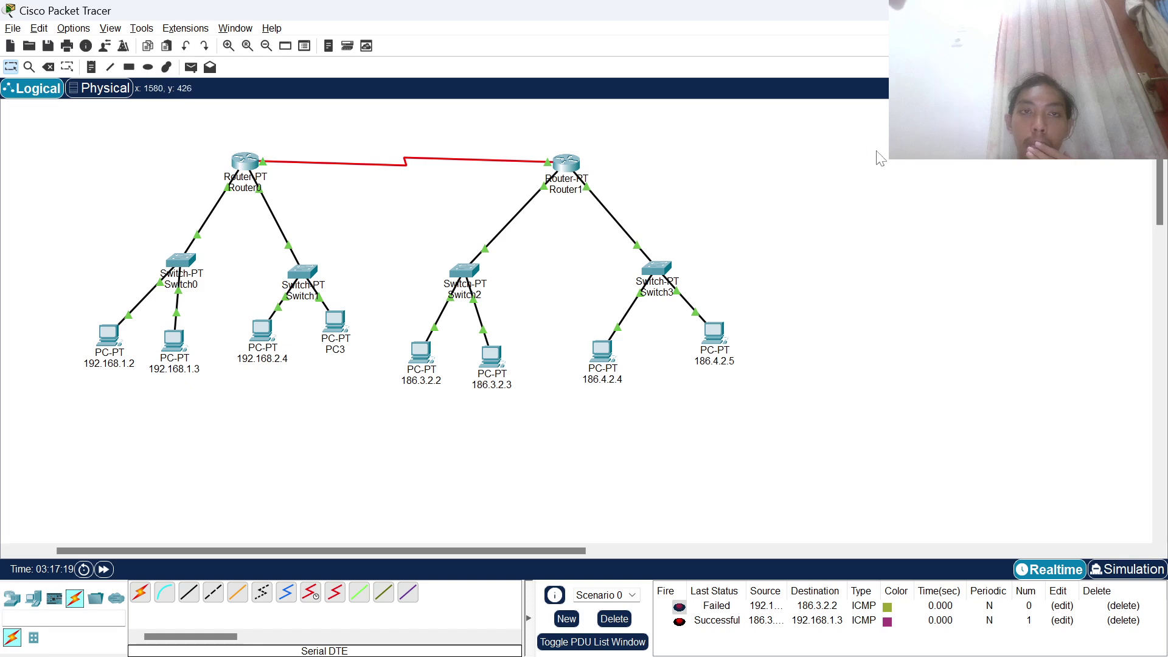
scroll(886, 201, right, 2)
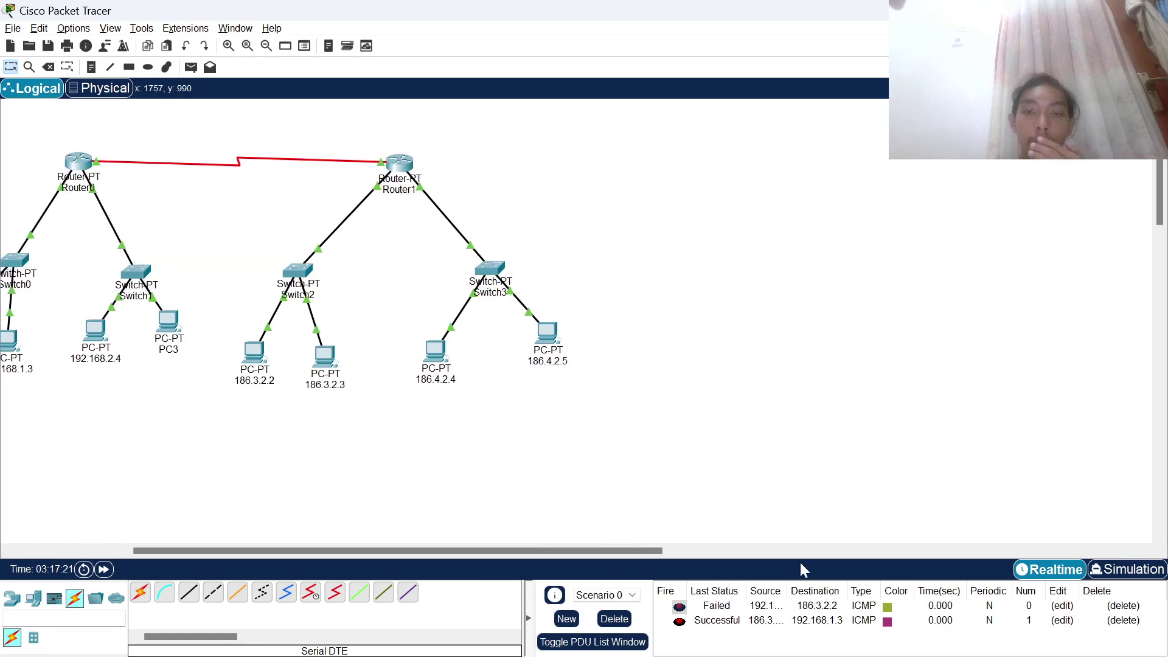
mouse_move(738, 650)
mouse_move(663, 636)
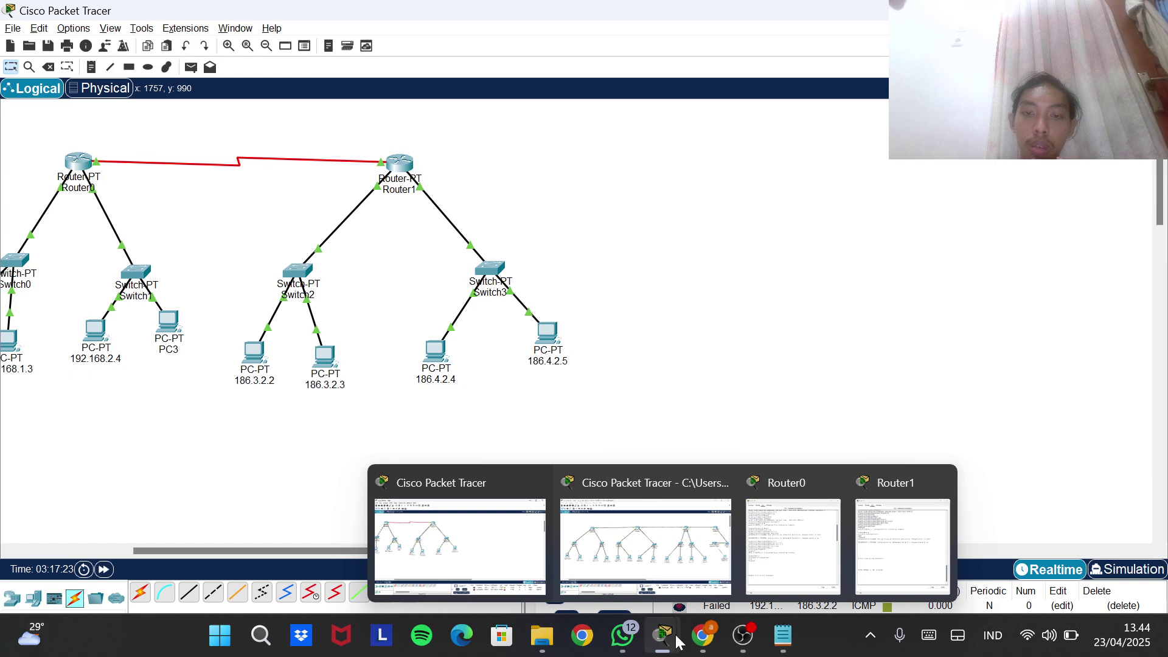
click(701, 554)
scroll(701, 550, right, 3)
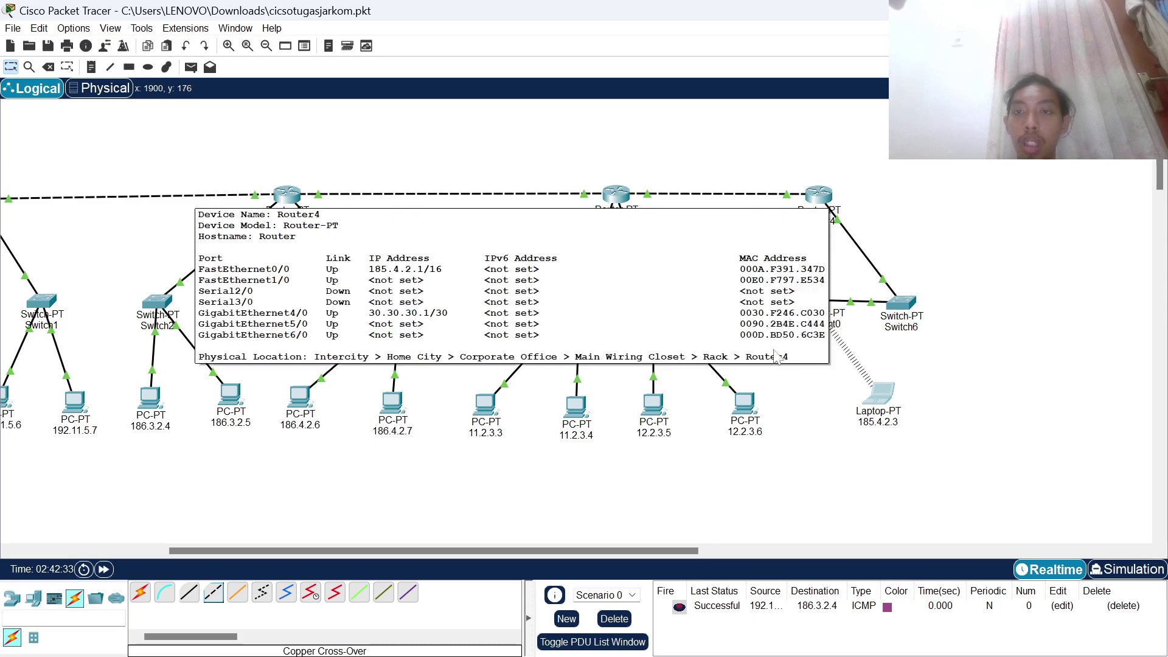
click(880, 400)
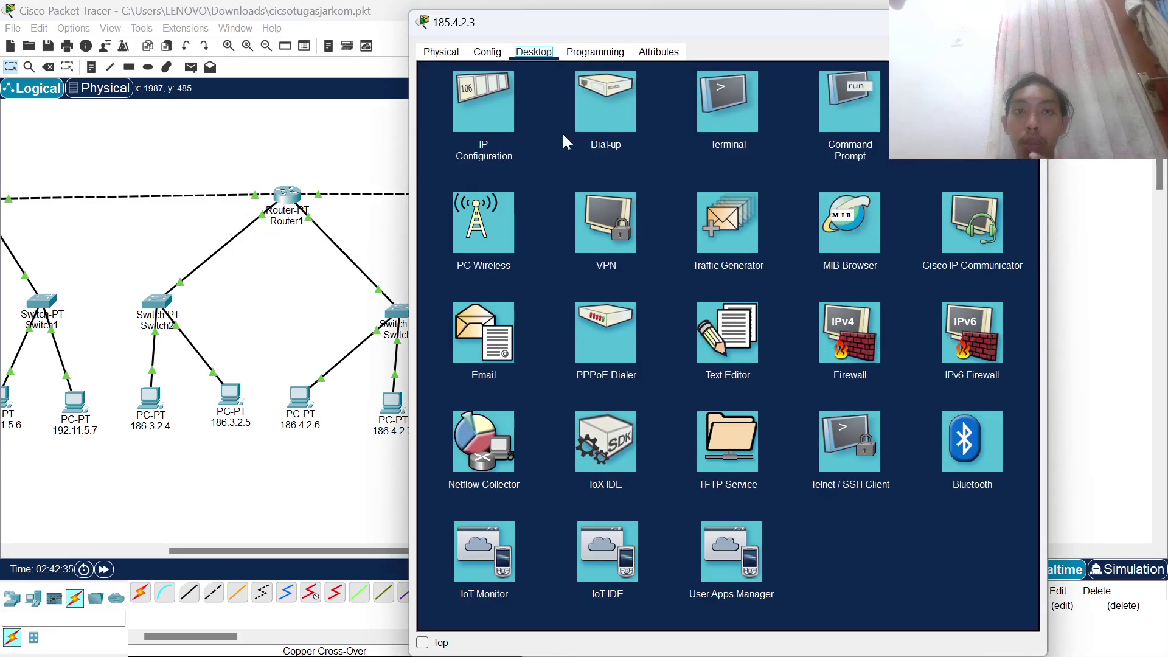
click(440, 52)
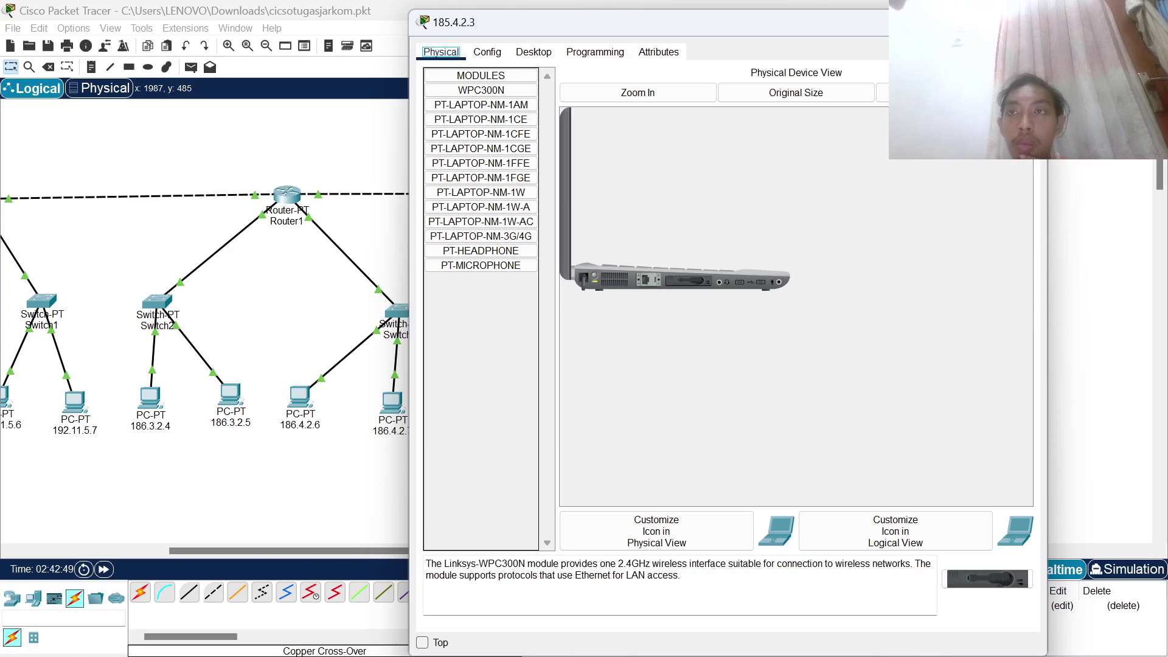
click(1033, 22)
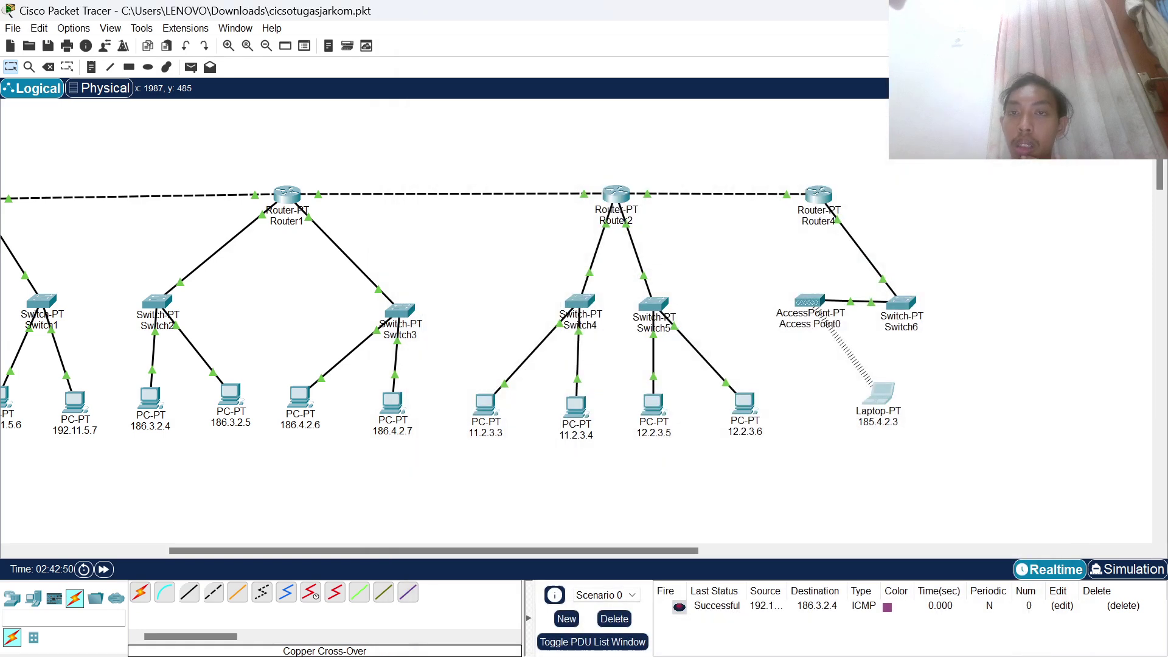
View Access Point0's physical modules and Router4's command line, closing each device window
click(813, 300)
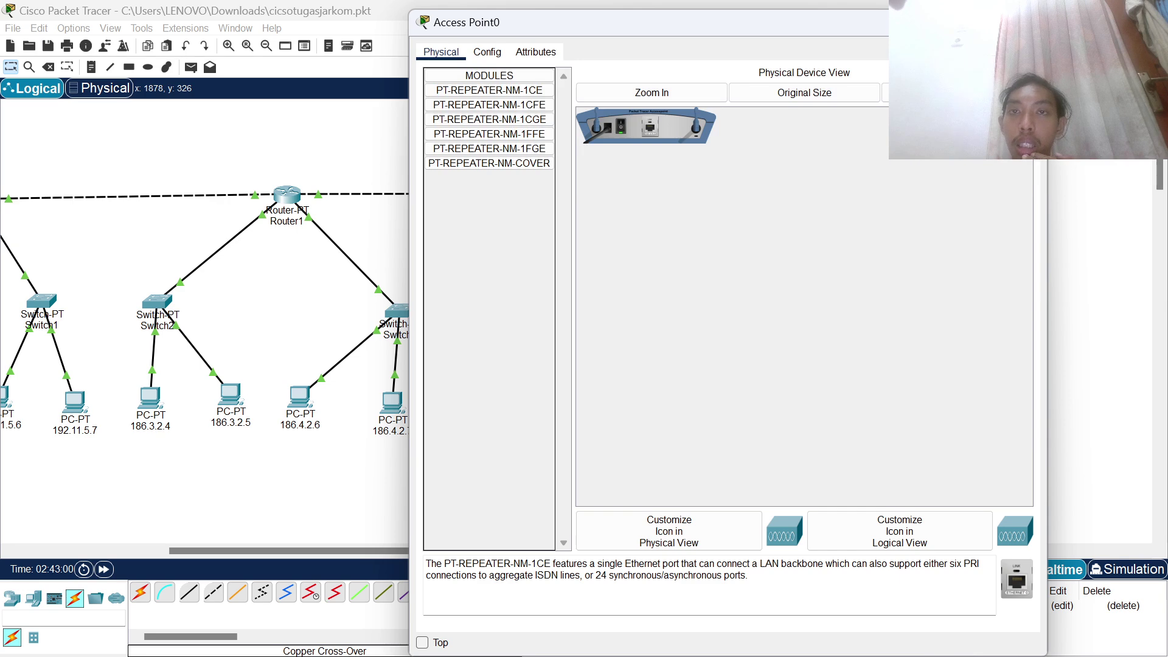
click(1033, 22)
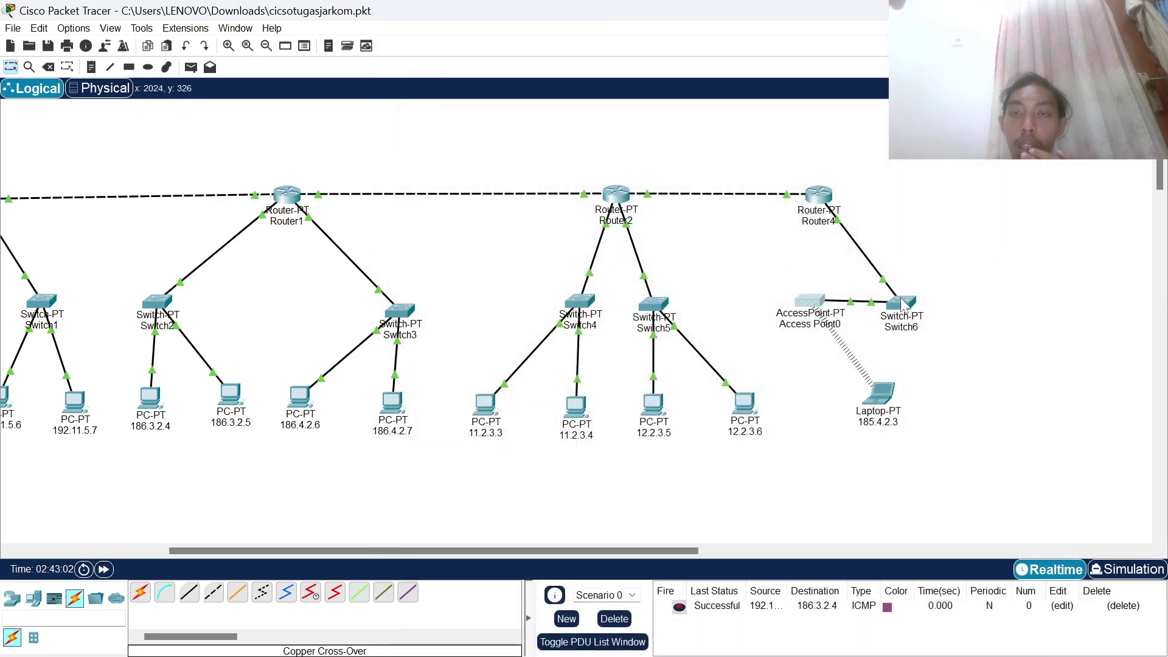
click(827, 207)
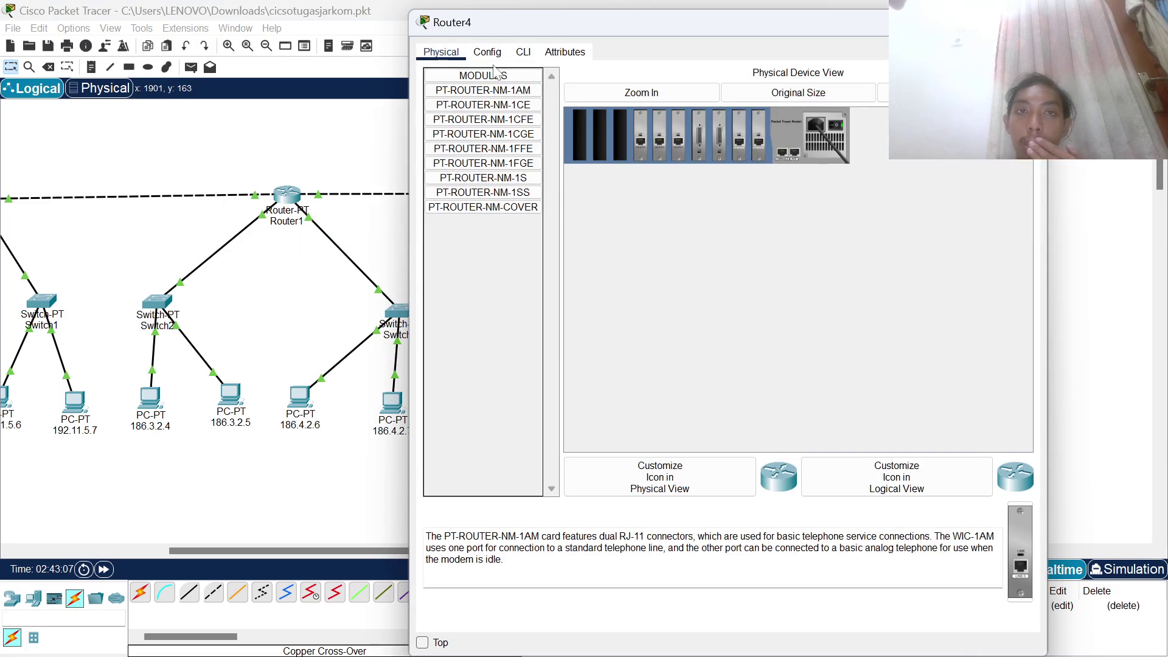
click(523, 52)
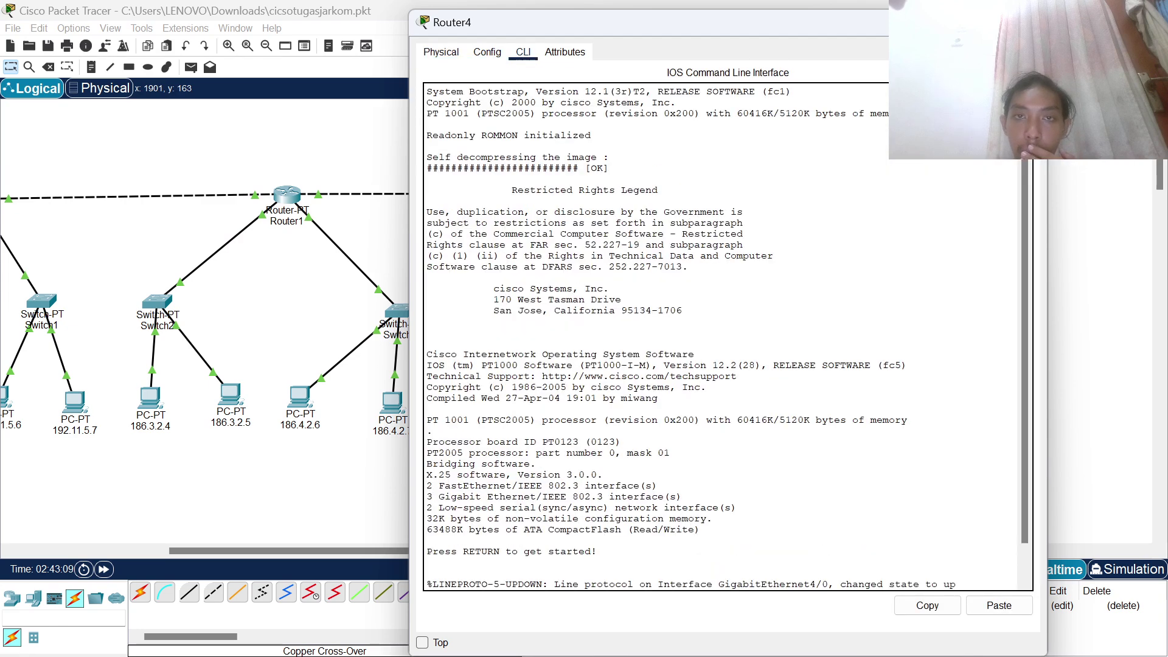
click(1032, 22)
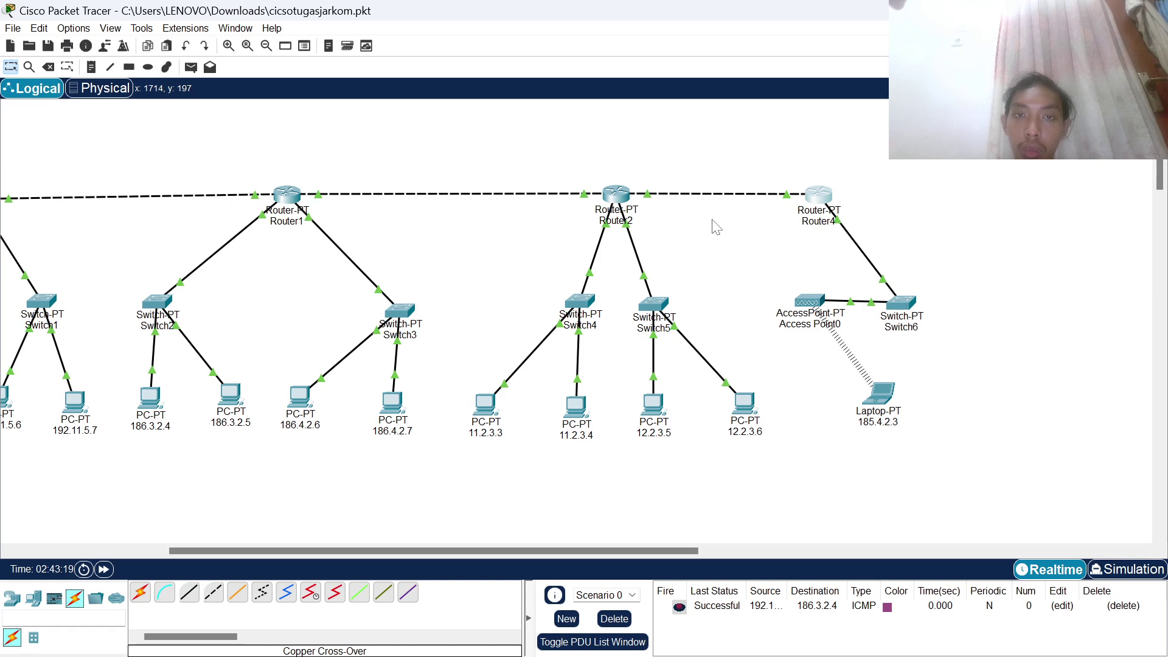
Send a simple PDU from PC 192.11.4.4 under Switch0 to PC 186.3.2.4 under Switch2
scroll(717, 226, left, 3)
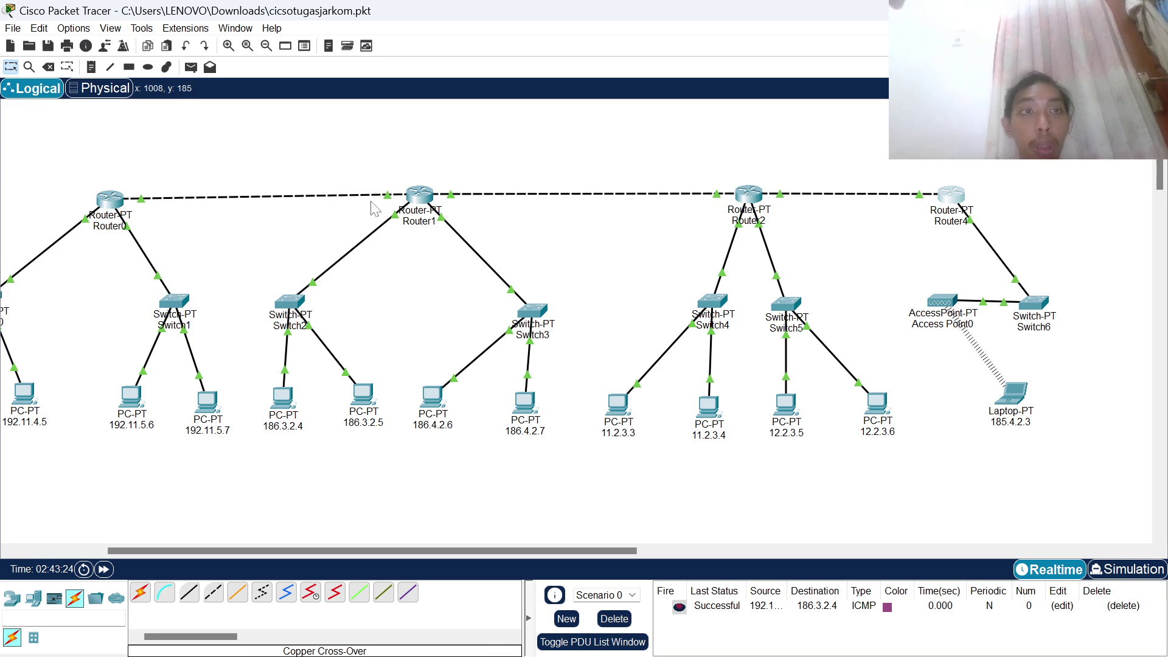
scroll(191, 312, left, 4)
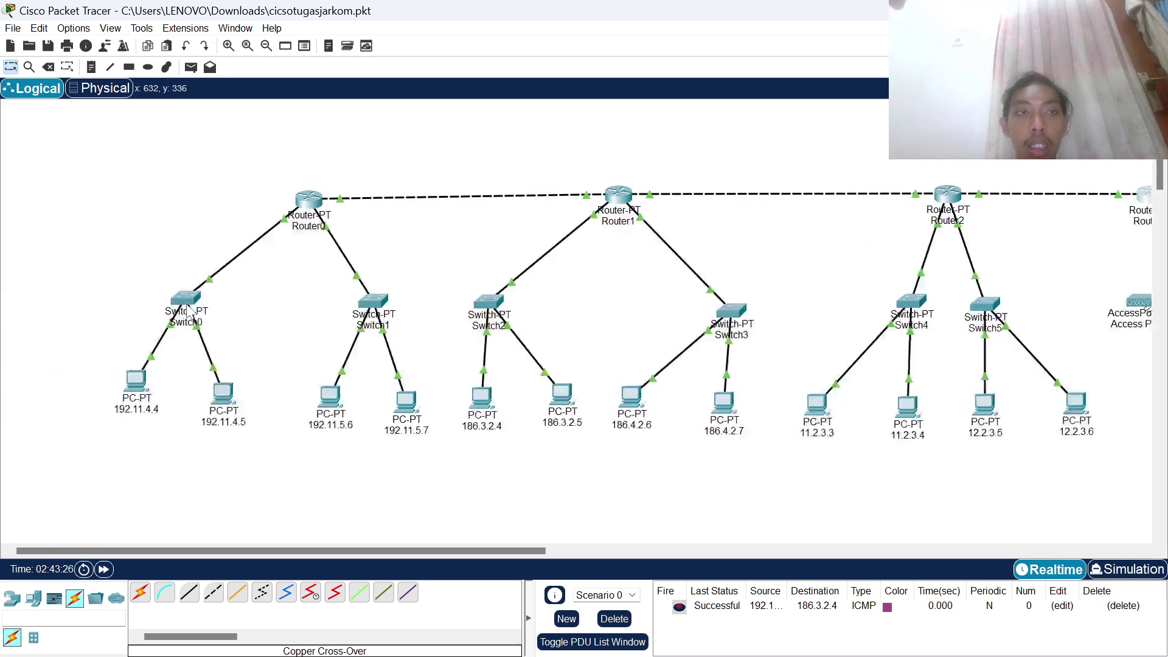
click(192, 68)
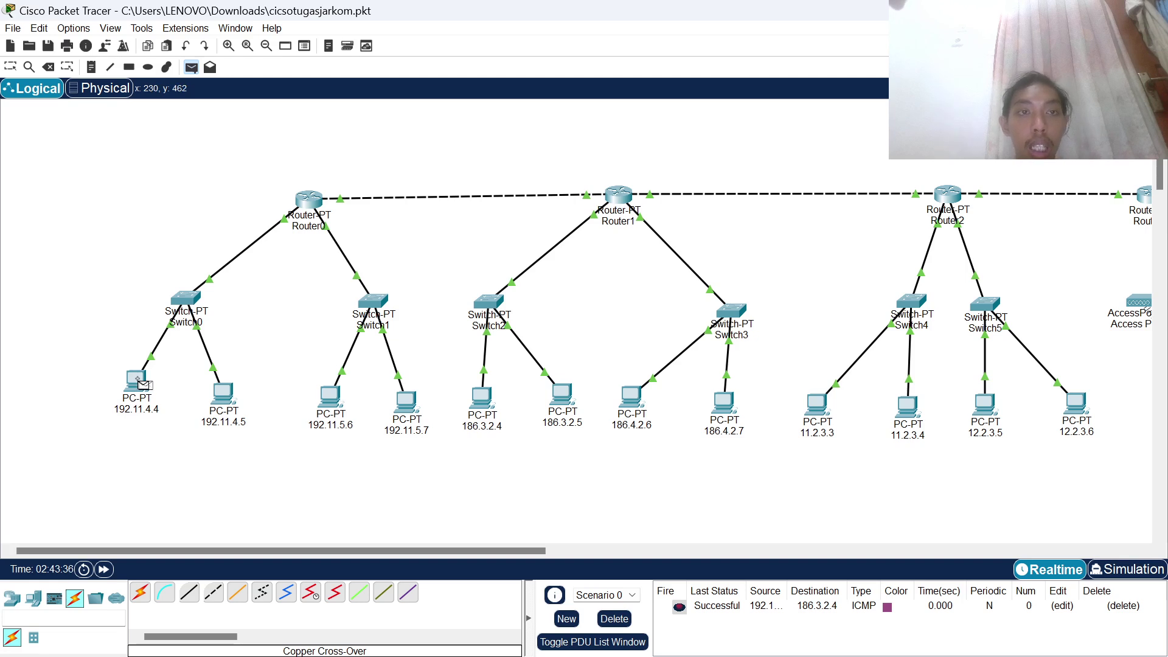
click(137, 379)
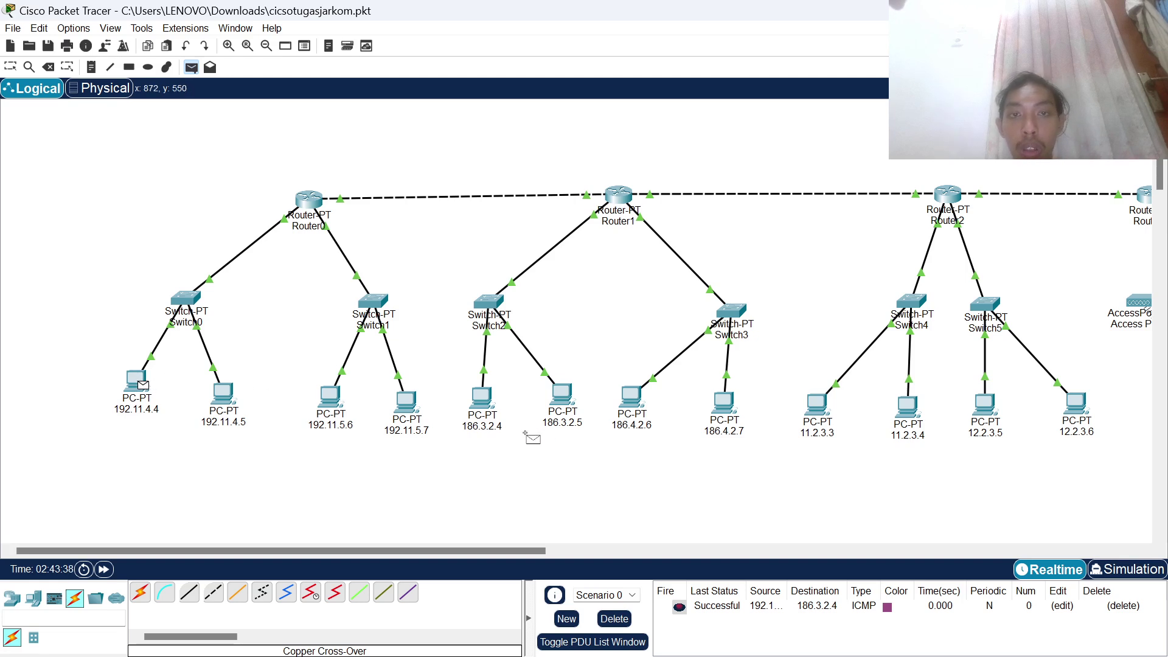
click(473, 396)
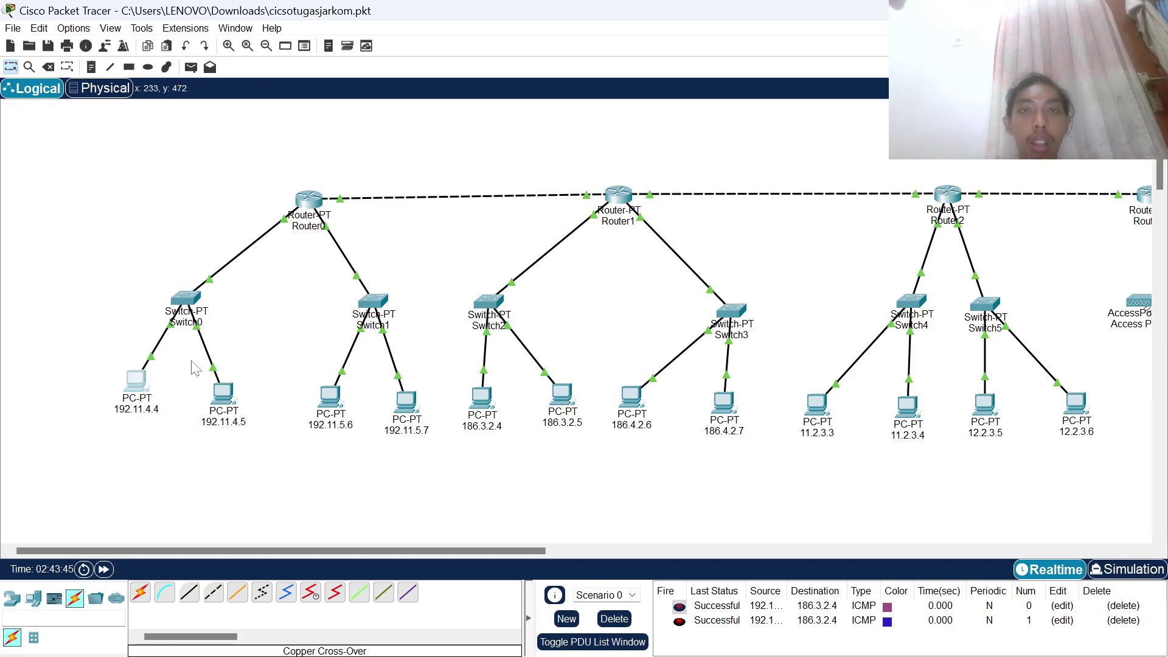
Ping 186.3.2.4 from the Command Prompt of PC 192.11.4.4 and close the PC's window after reading the replies
click(143, 388)
click(843, 224)
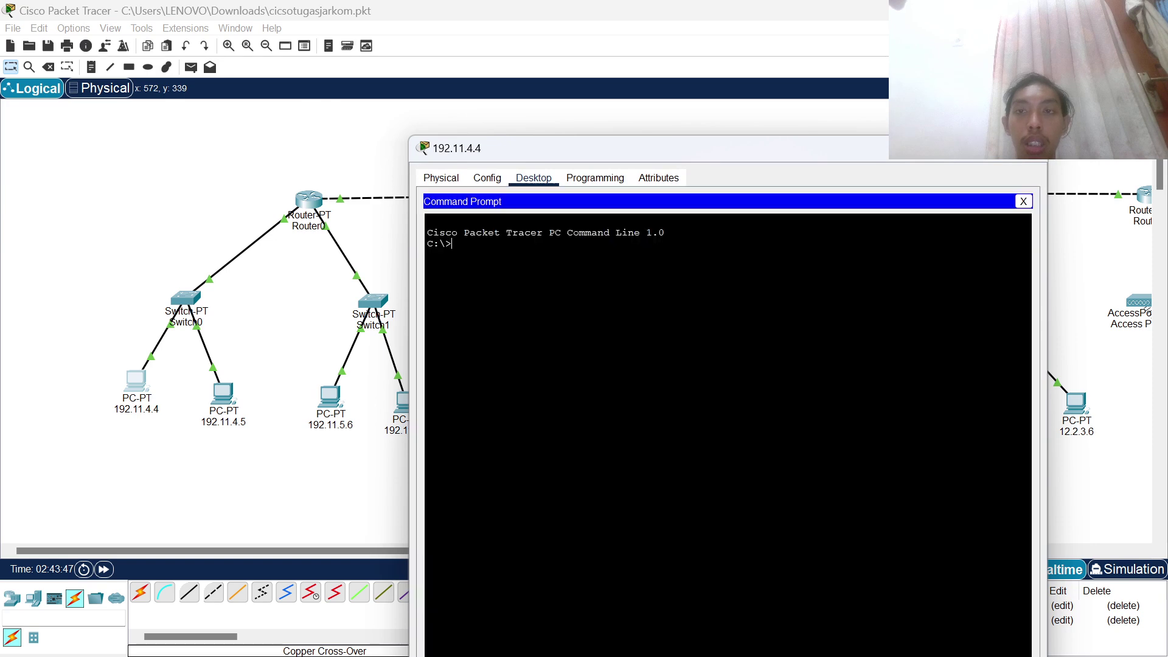
drag(667, 145, 730, 85)
text(ping)
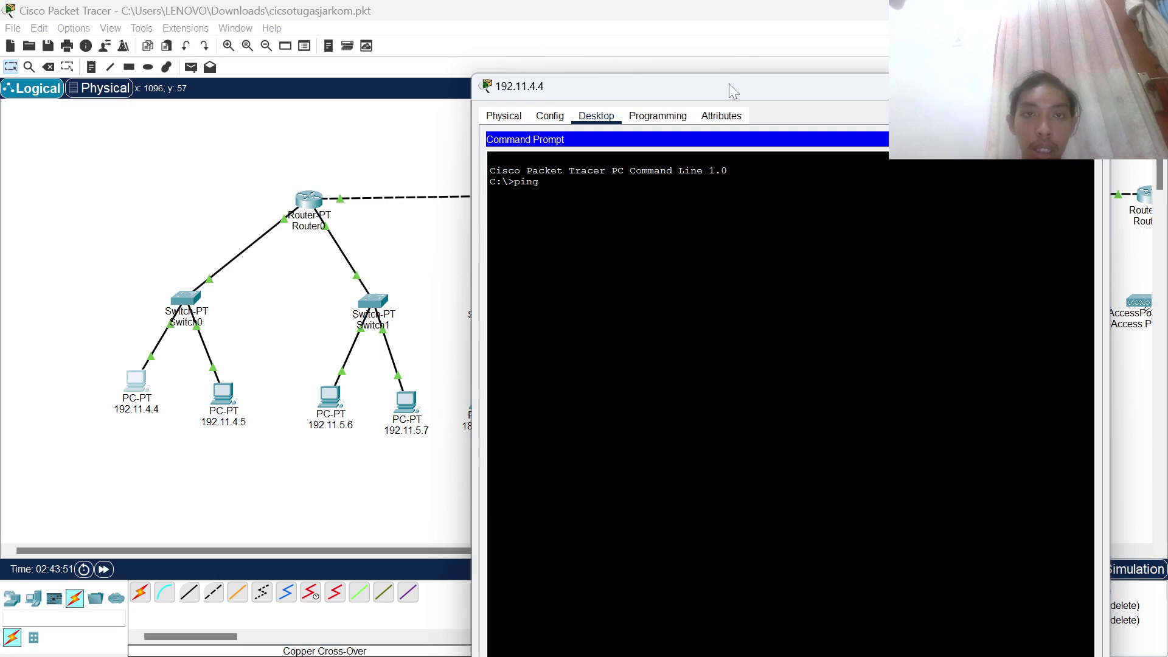
drag(840, 88, 1079, 71)
text(ing 1)
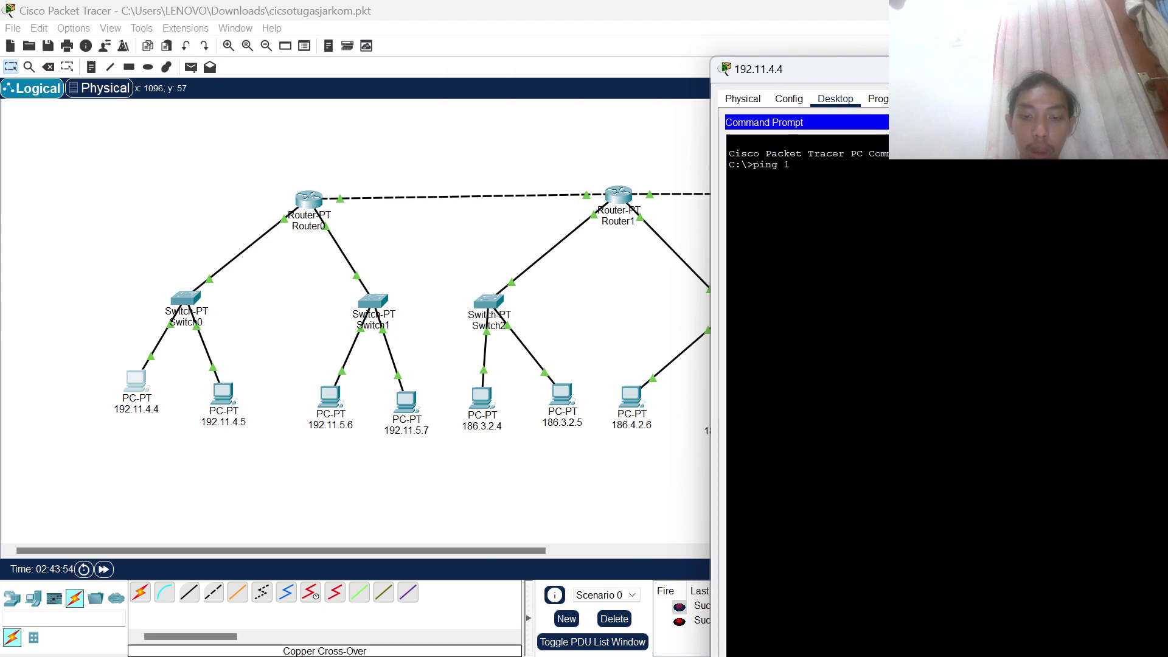
text(86)
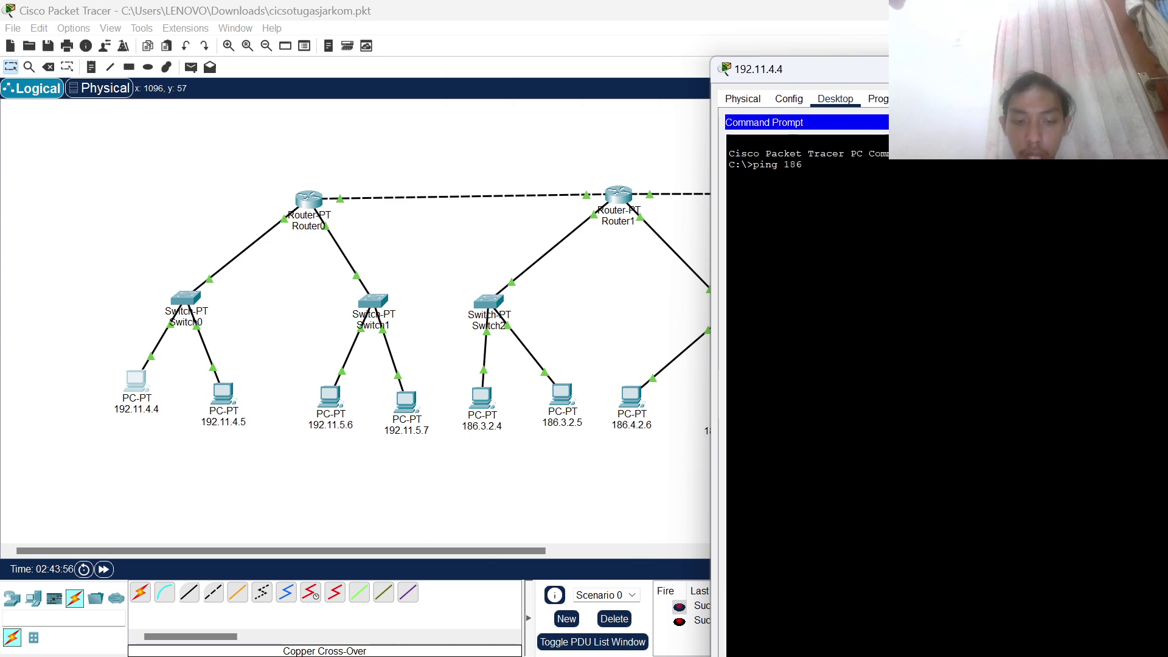
text(.3.2.4)
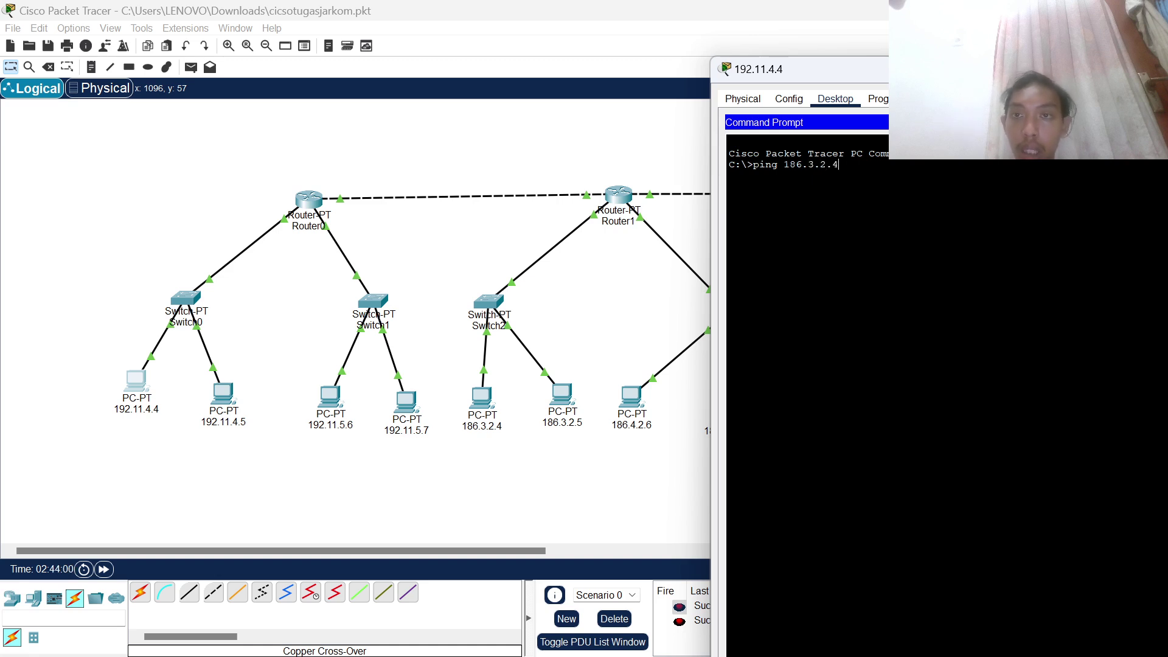
key(Return)
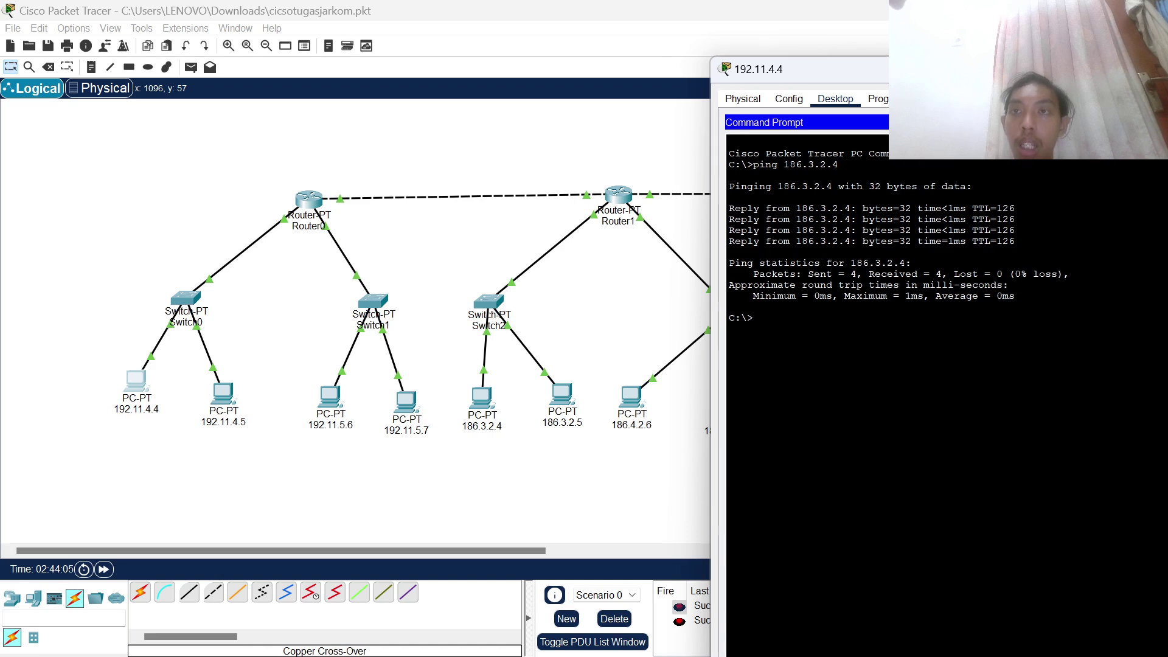
drag(918, 77, 262, 61)
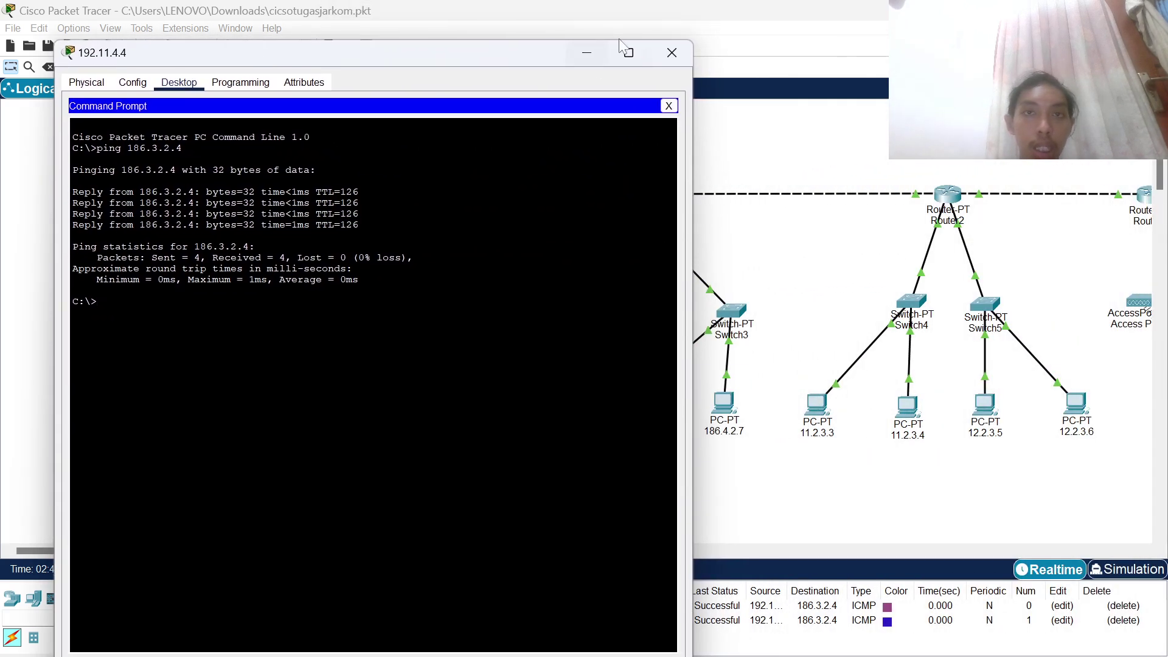
click(672, 53)
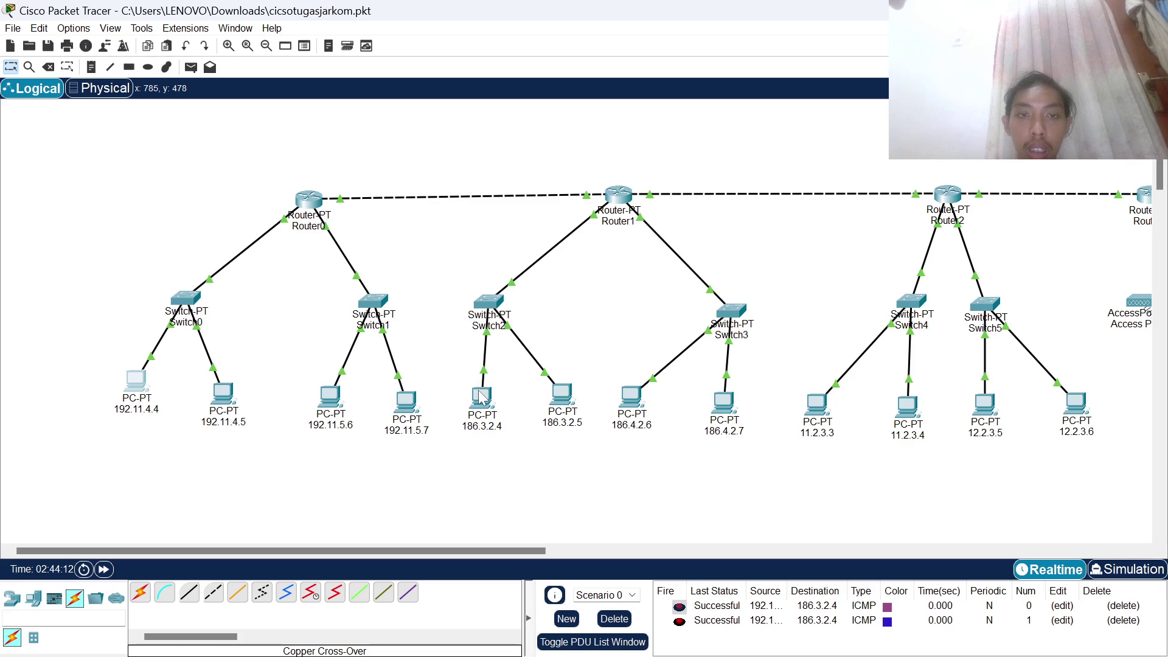
Ping the laptop at 185.4.2.3 twice from the Command Prompt of PC 186.3.2.4 and close the PC's window
click(476, 386)
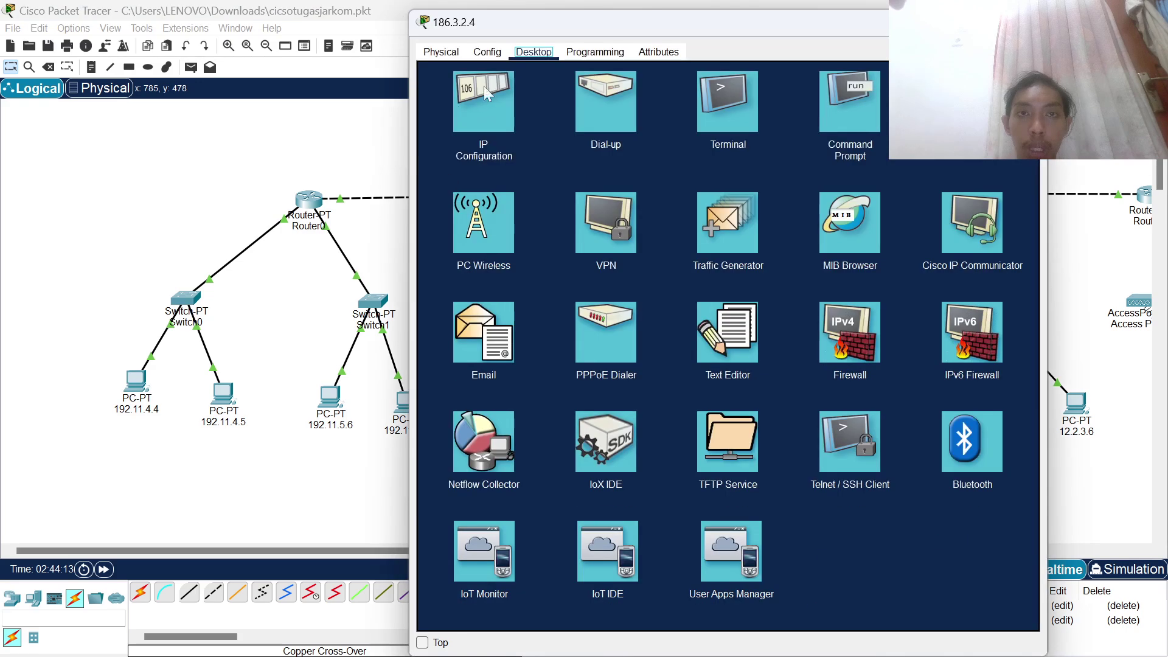
click(854, 113)
drag(791, 29, 638, 52)
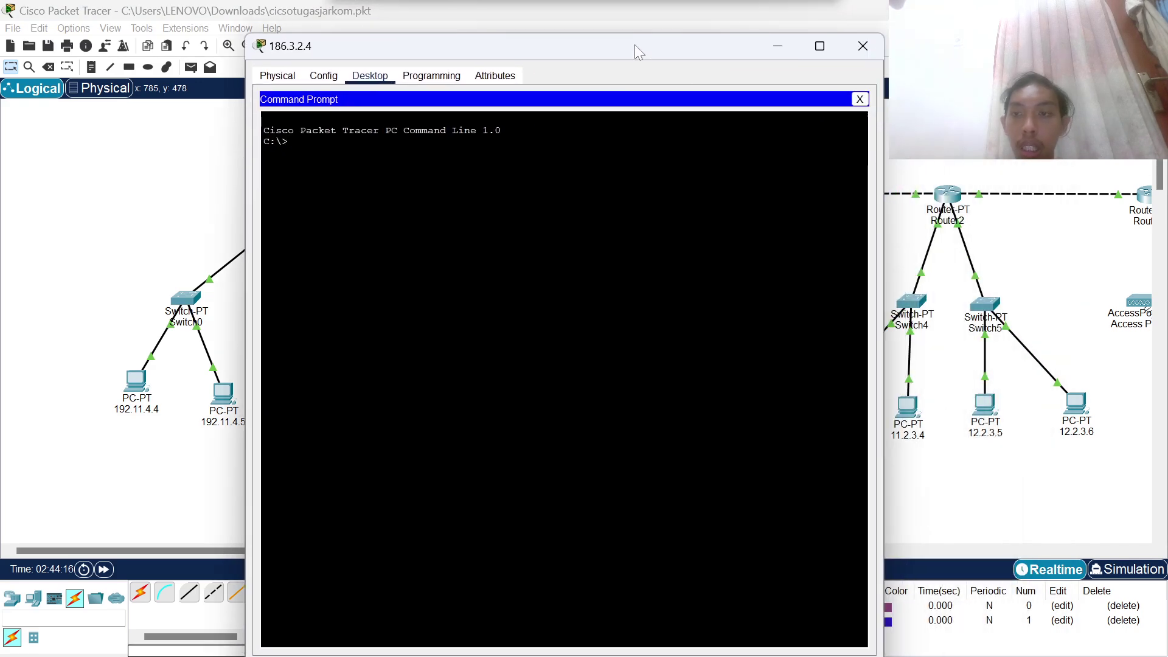
scroll(1034, 262, right, 10)
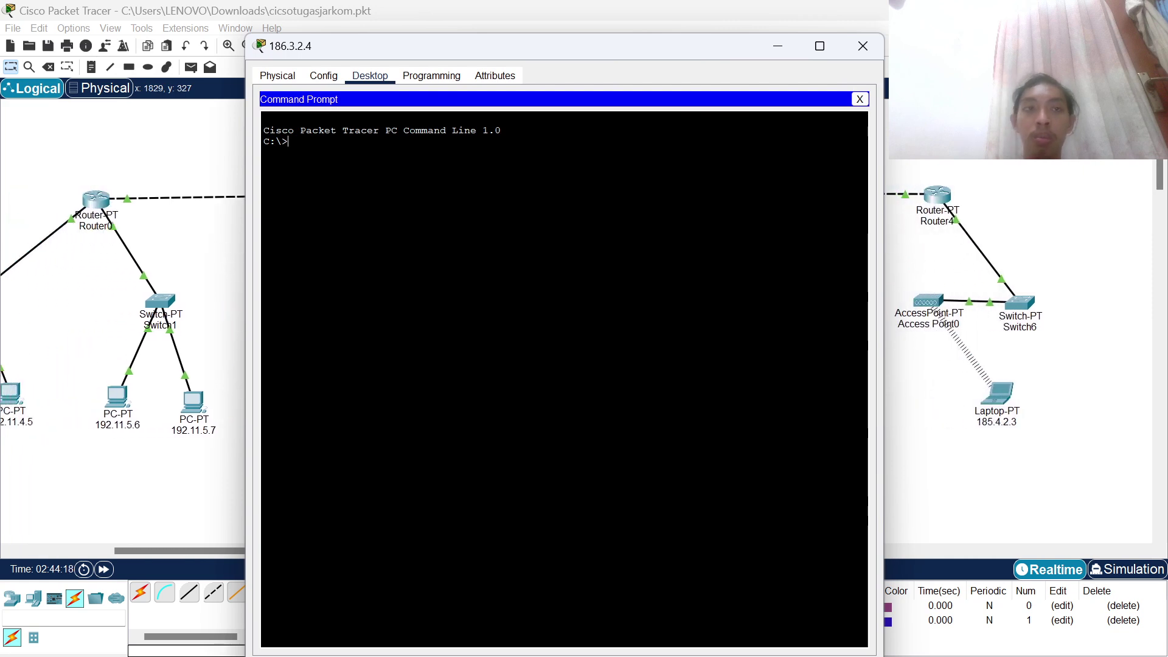
text(ng 185.4..2)
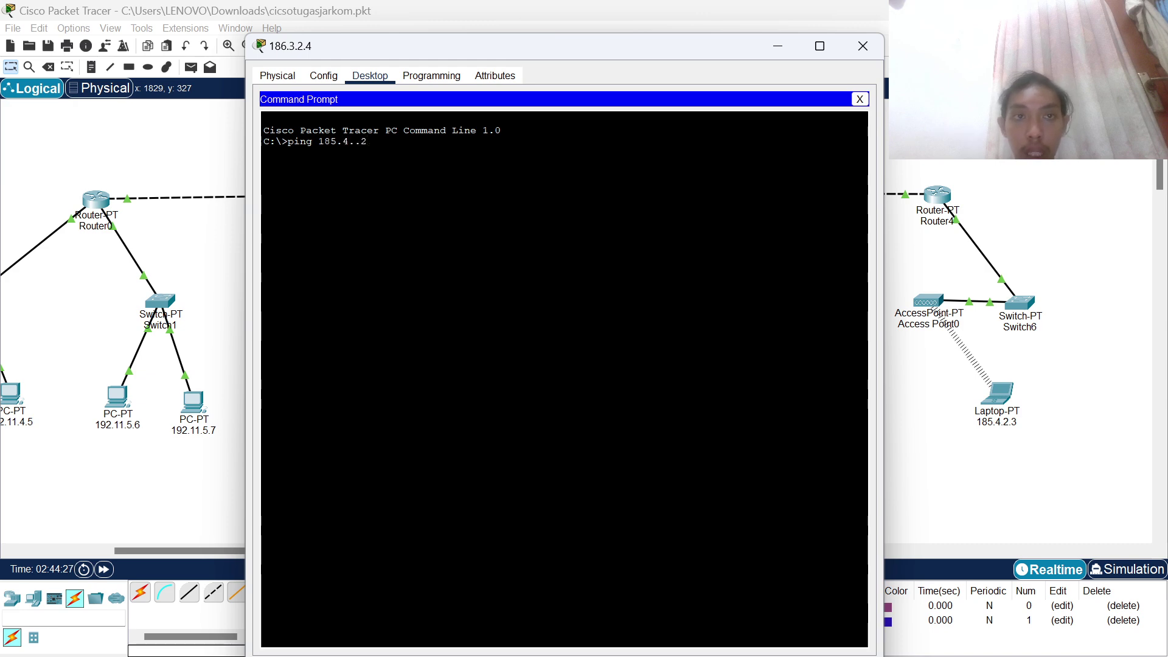
key(BackSpace)
key(BackSpace)
key(Return)
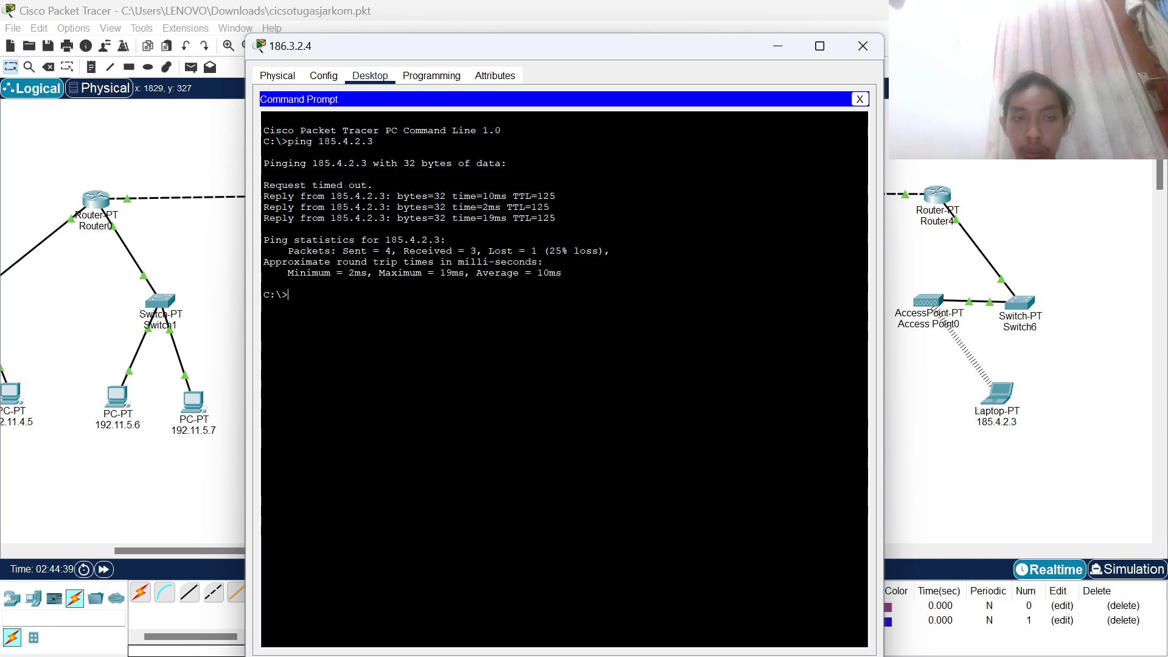
key(Return)
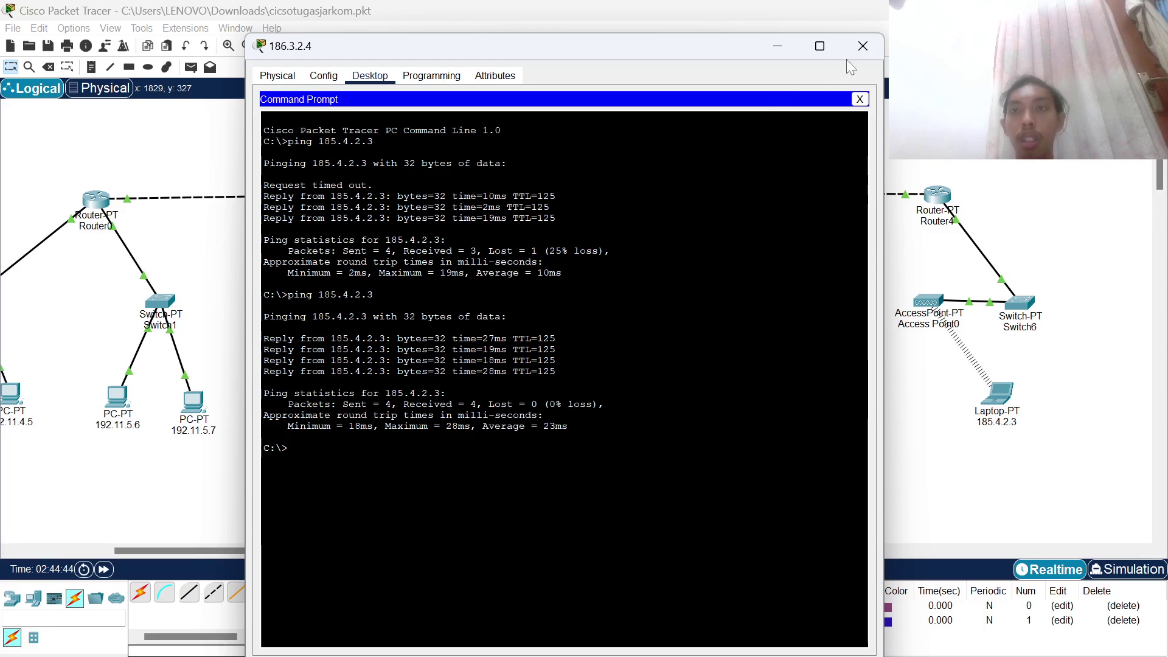
click(863, 45)
Open Router0's configuration and view the network addresses in its RIP routing list
scroll(230, 102, left, 3)
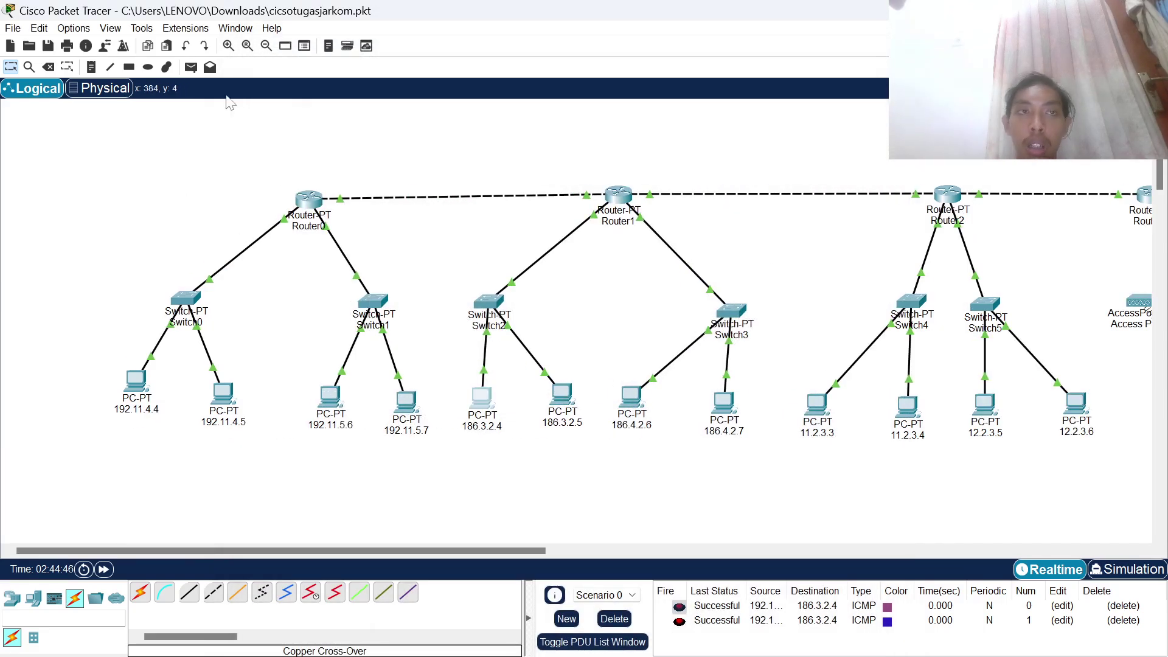
click(308, 201)
click(442, 51)
click(486, 52)
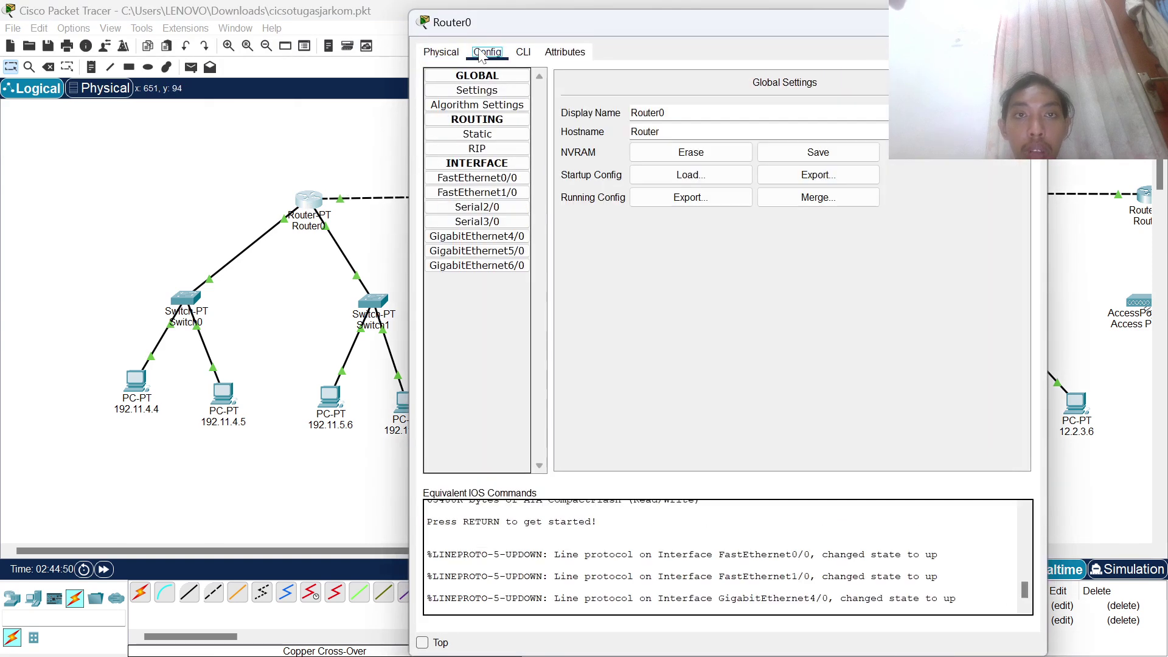
click(477, 148)
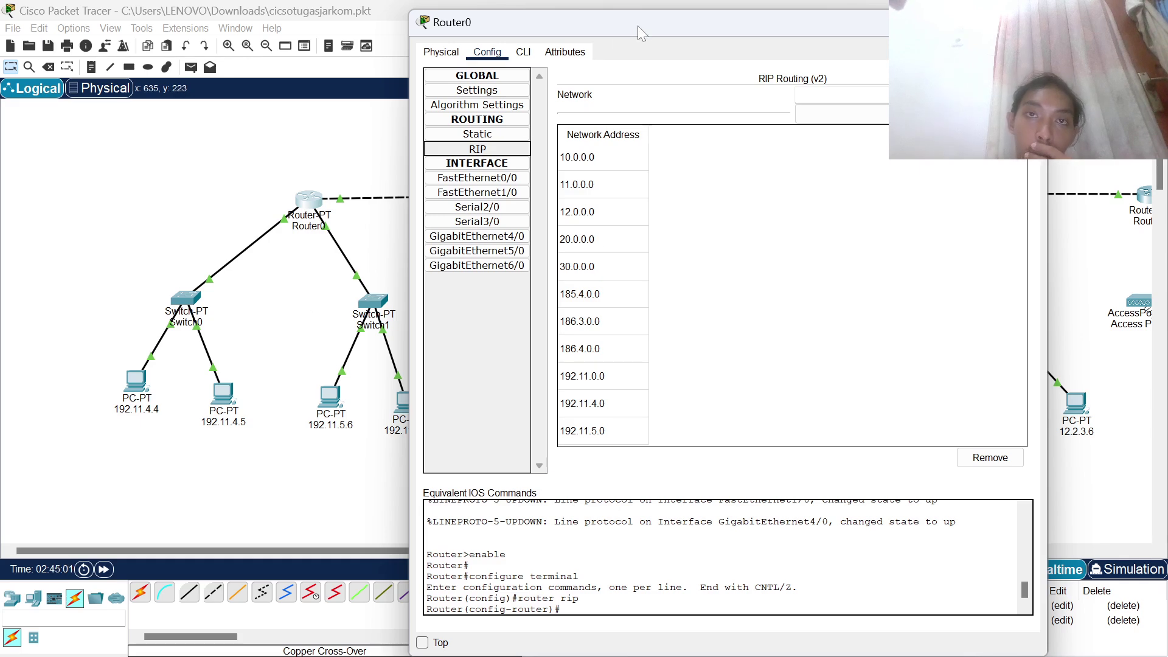
Compare Router0's RIP network list with the PC and laptop addresses across the whole topology
drag(638, 26, 853, 43)
scroll(594, 307, right, 5)
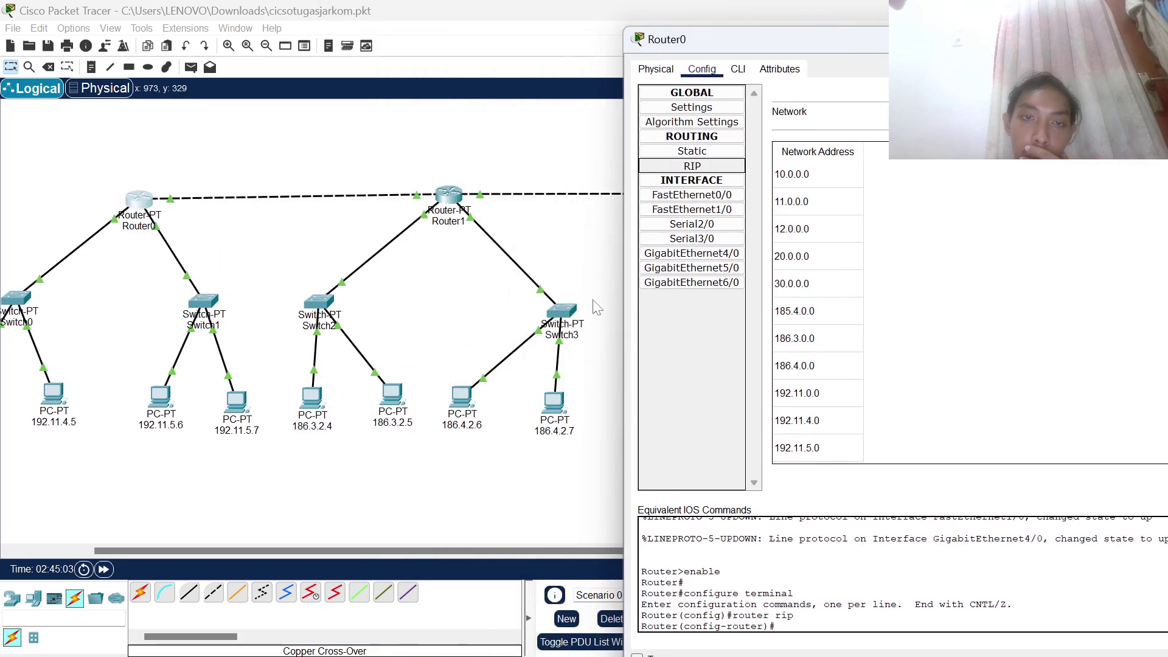
scroll(594, 308, left, 4)
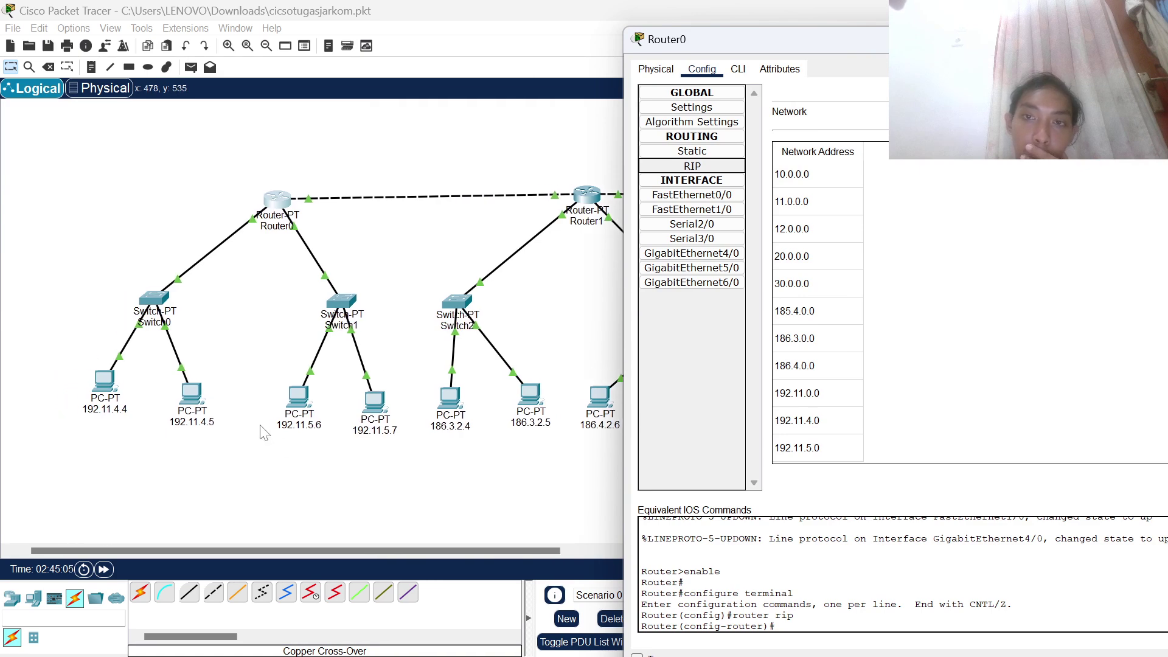
scroll(292, 423, right, 2)
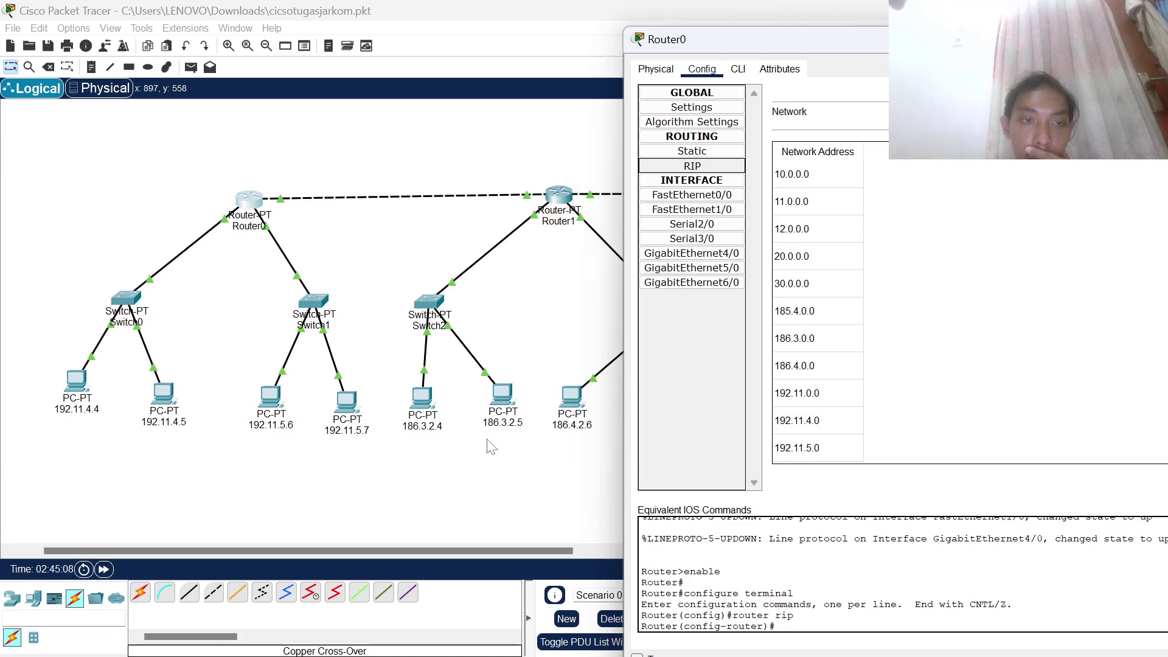
scroll(492, 447, right, 1)
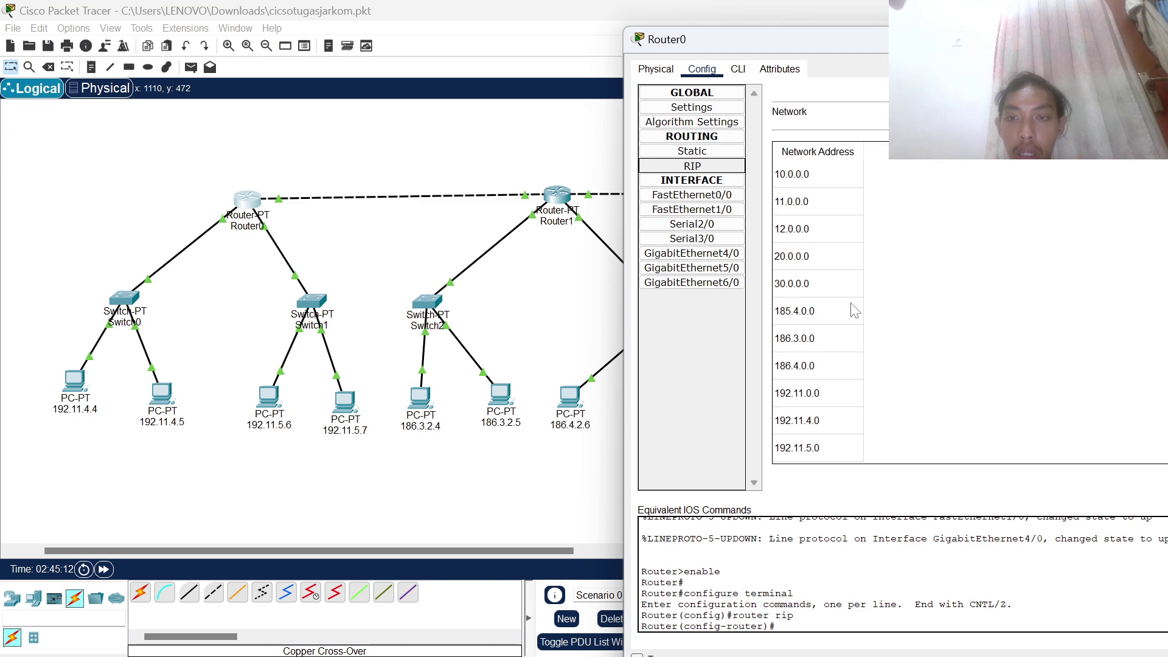
scroll(527, 397, right, 5)
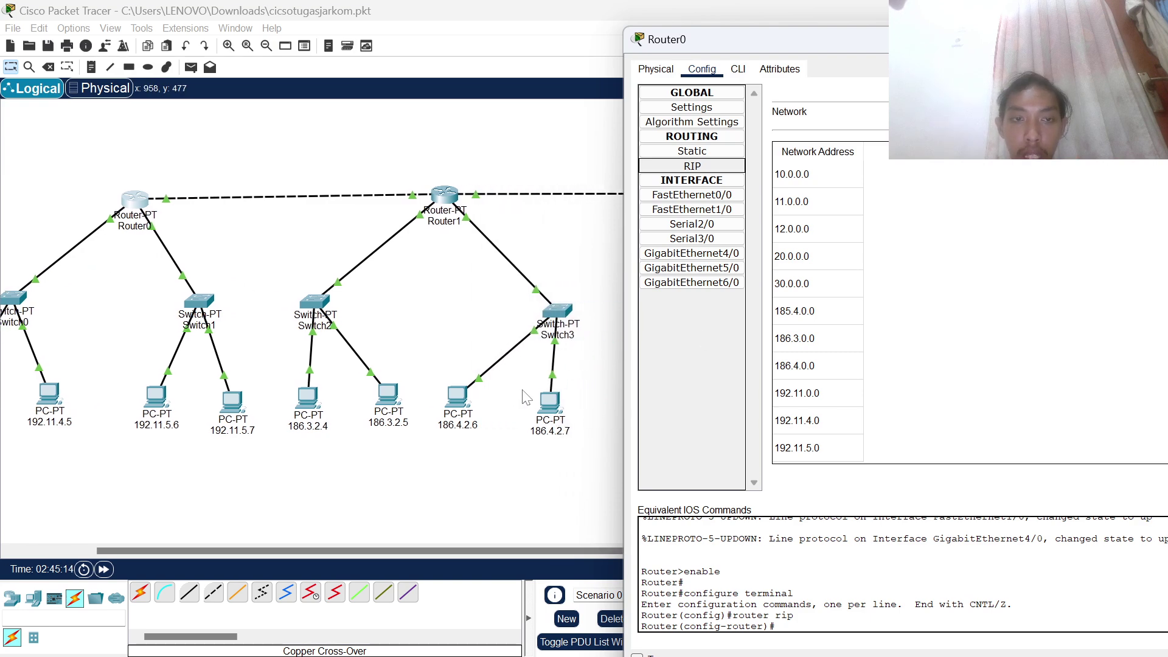
scroll(527, 396, right, 1)
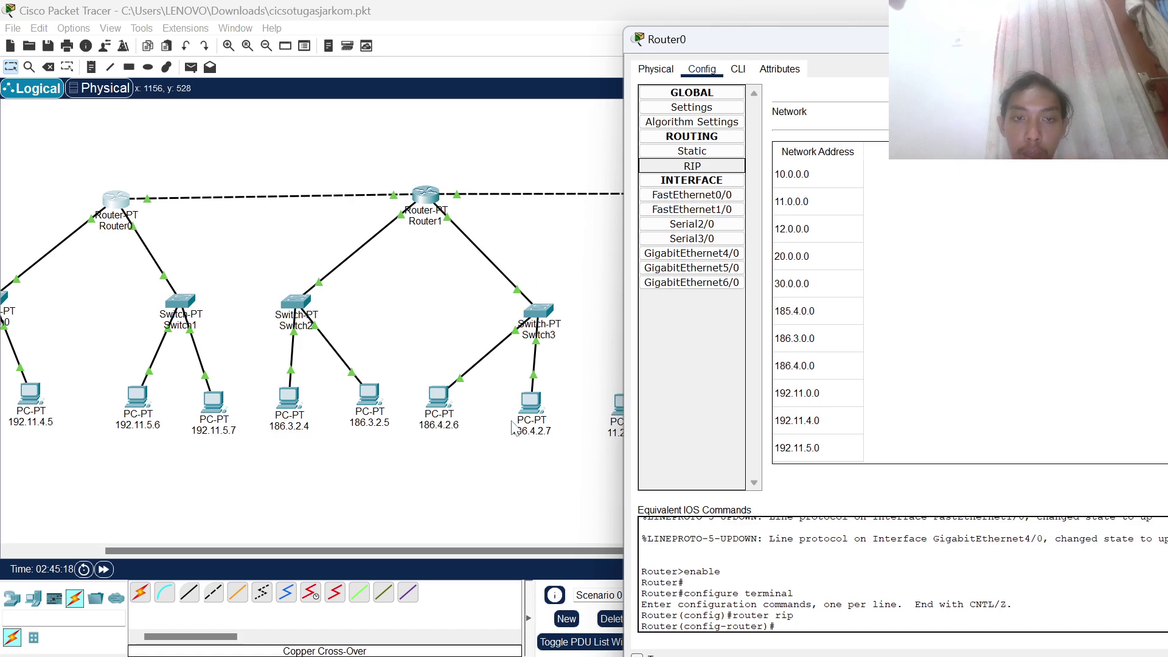
scroll(480, 421, right, 20)
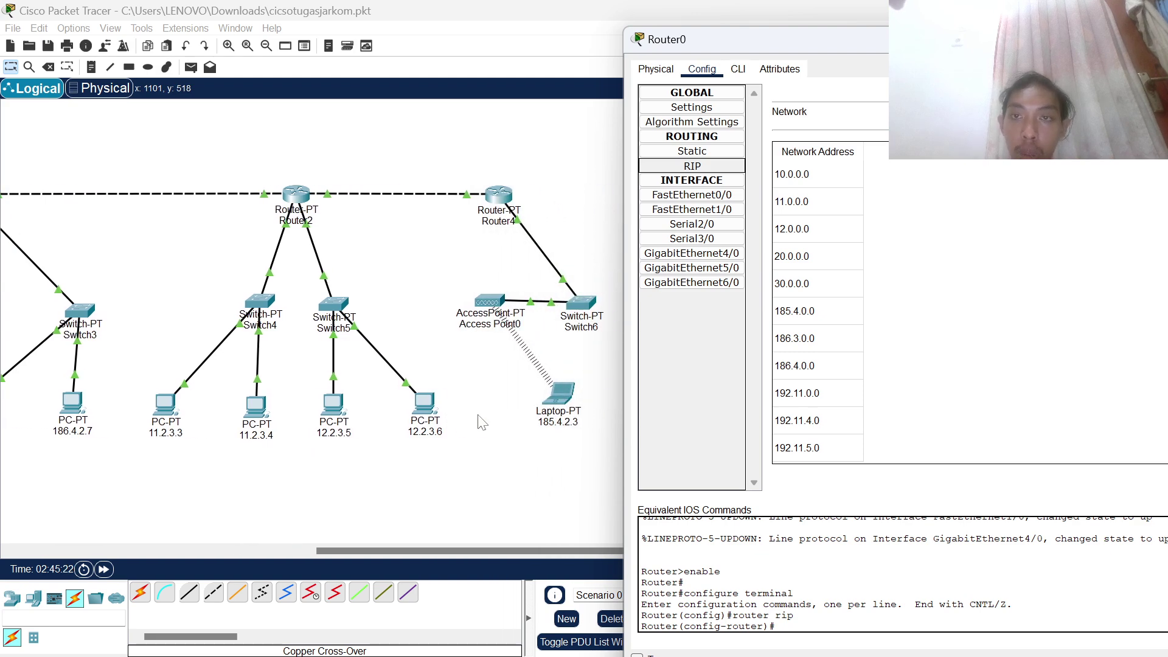
scroll(480, 421, right, 2)
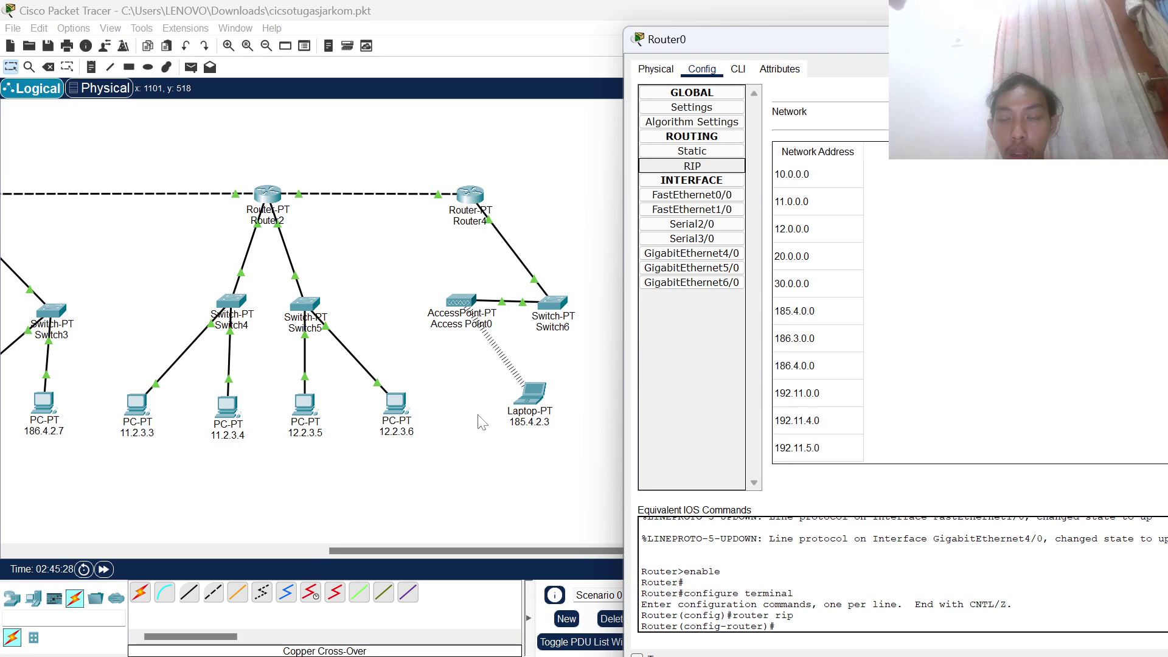
scroll(433, 197, left, 10)
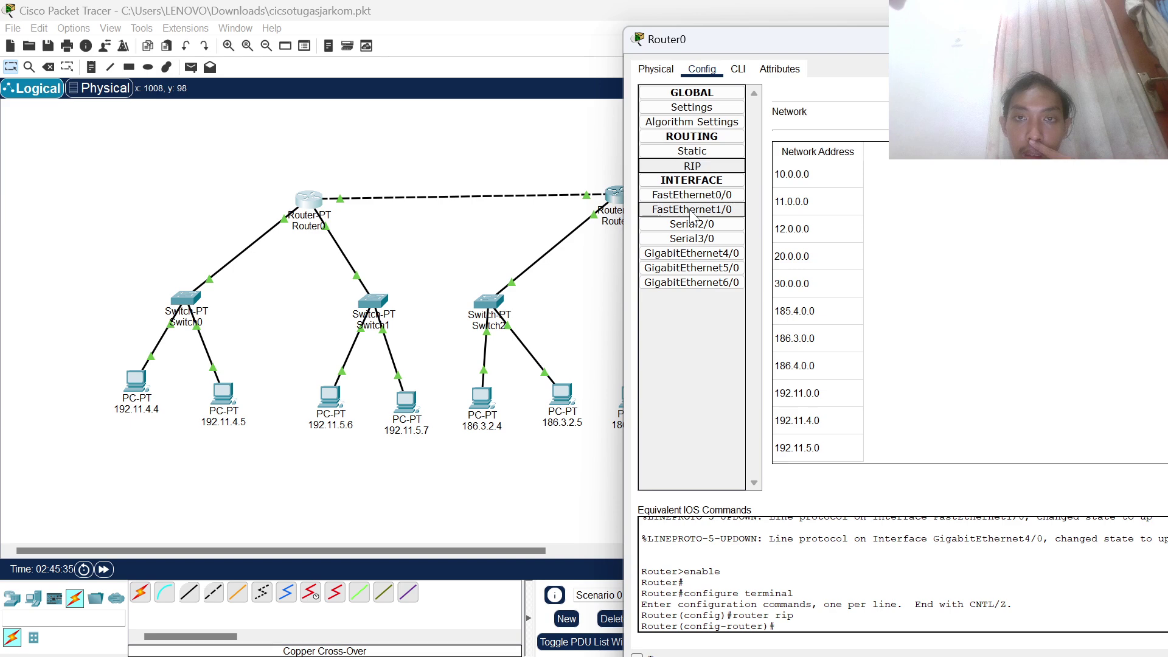
Review Router0's GigabitEthernet4/0, 5/0 and 6/0 interface settings and return to its RIP network list
click(692, 253)
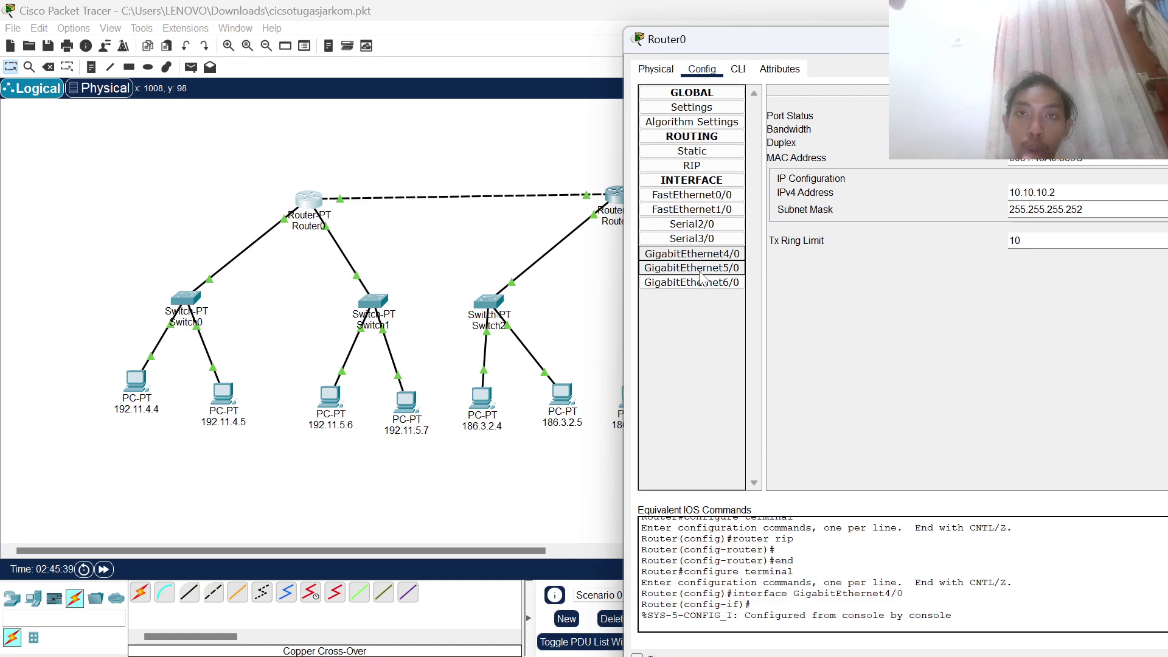
click(721, 268)
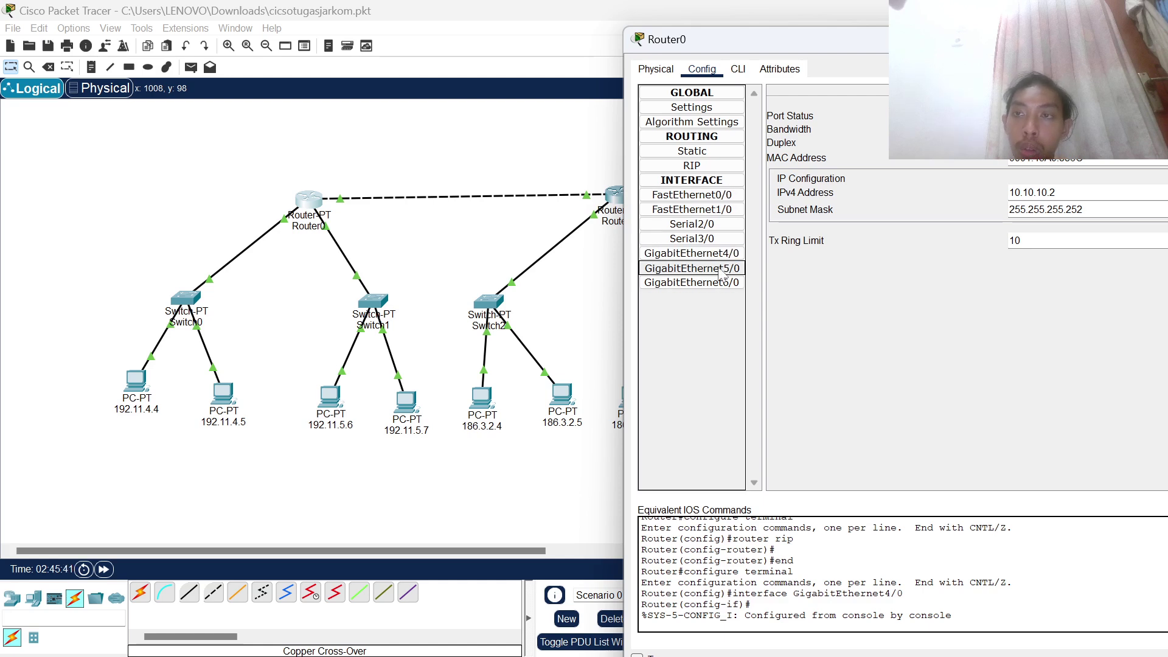
click(720, 284)
click(715, 254)
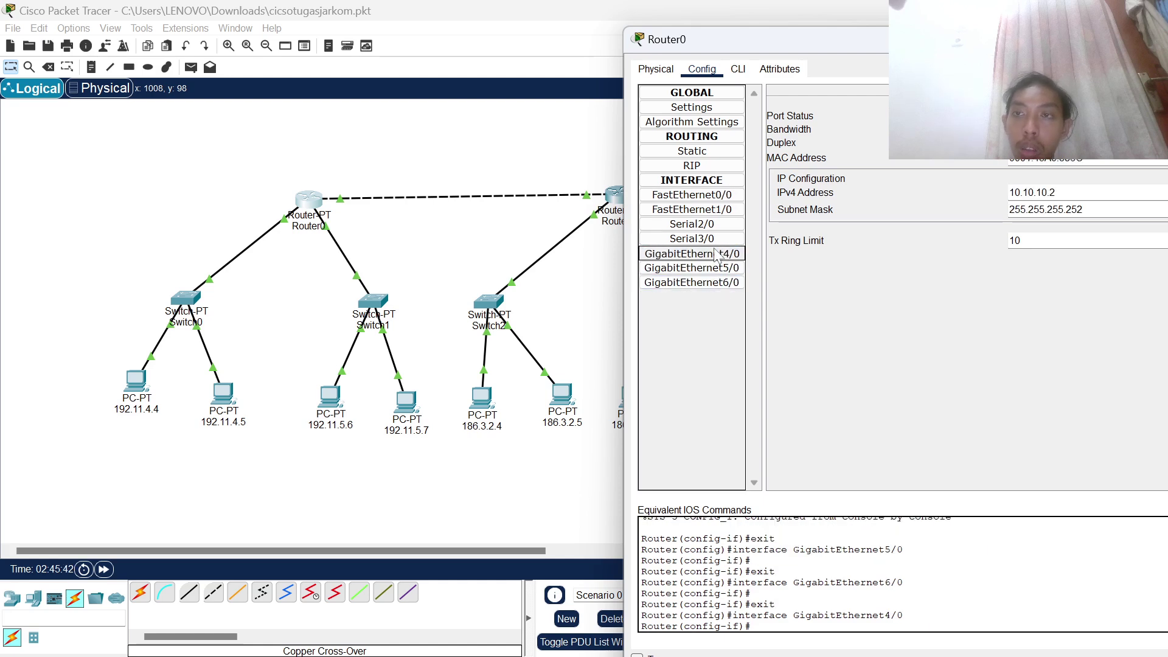
click(711, 166)
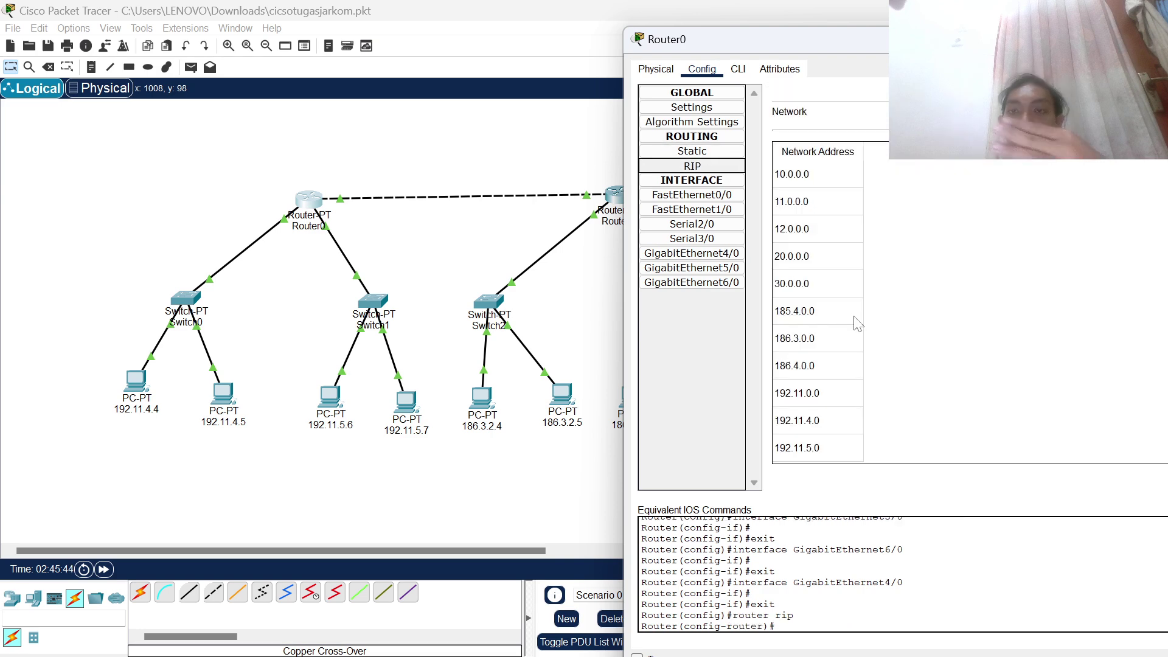
Review Router1's RIP network list and its GigabitEthernet4/0, 5/0 and 6/0 interface settings, closing the router's window at the end
scroll(551, 282, right, 3)
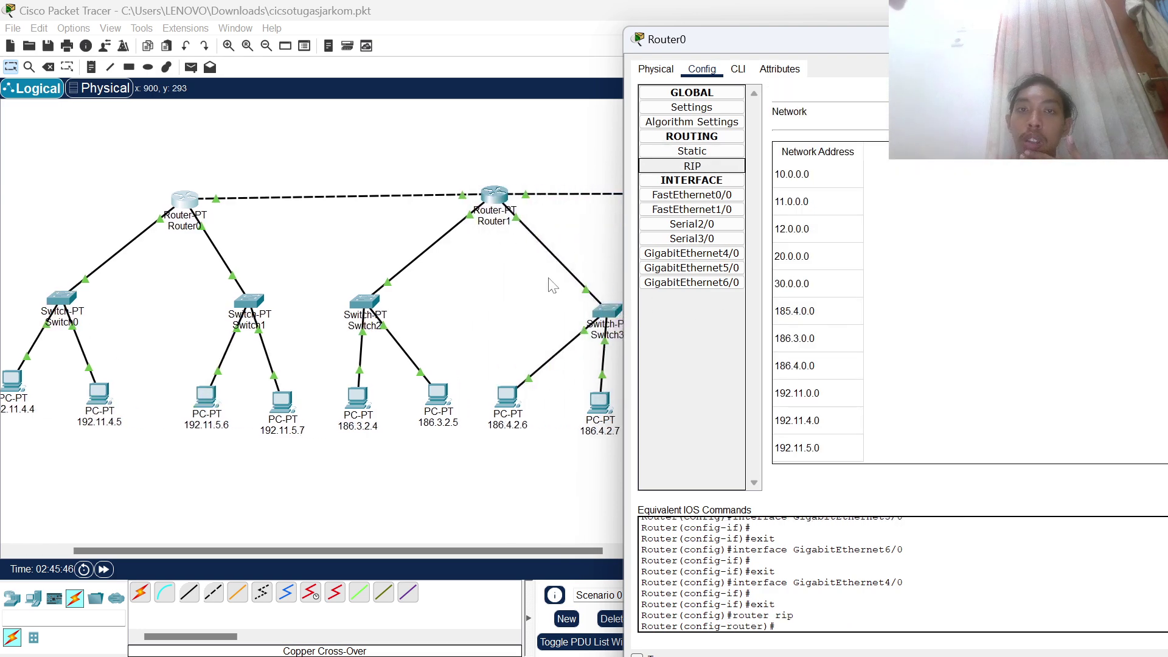
click(498, 197)
click(498, 198)
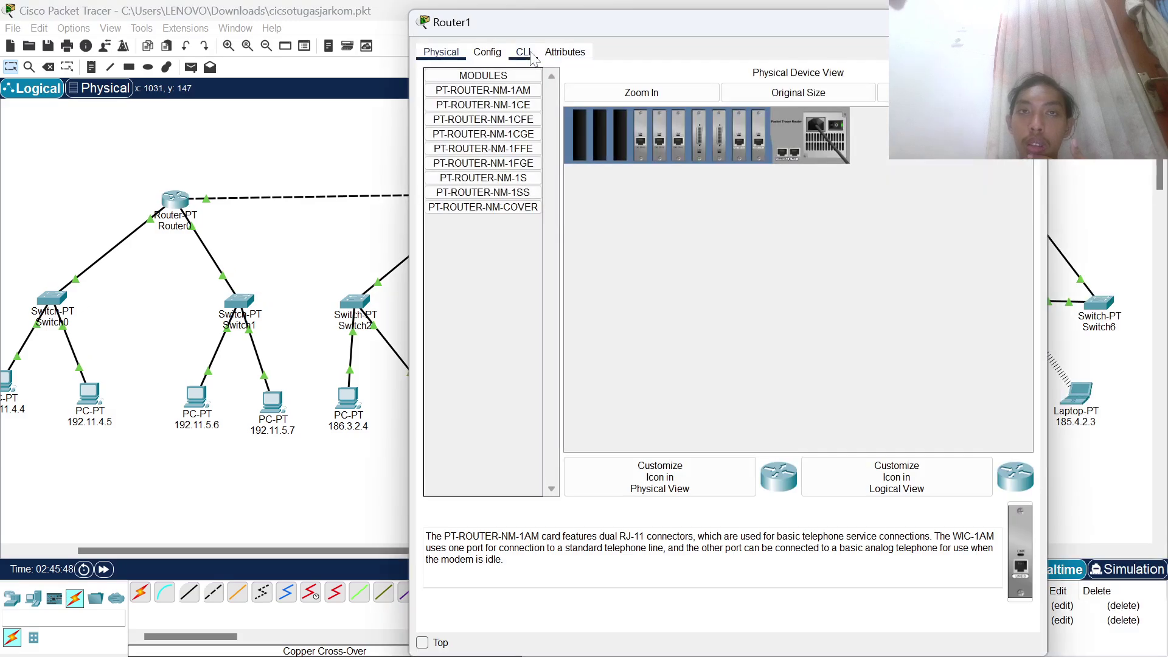
click(495, 53)
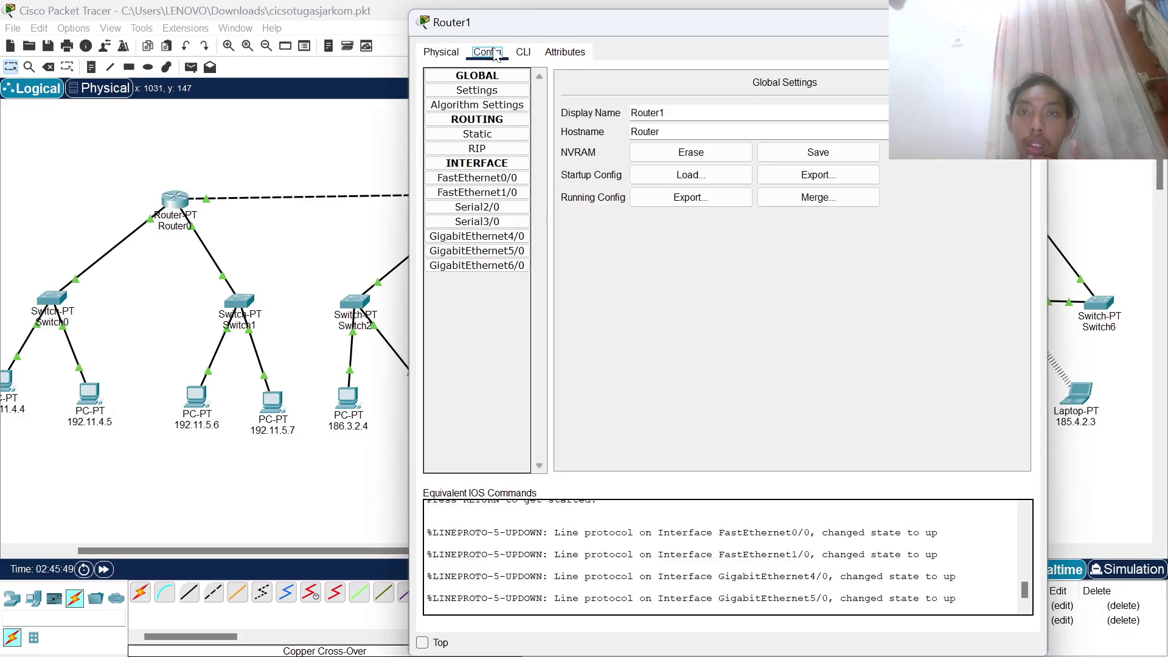
click(478, 150)
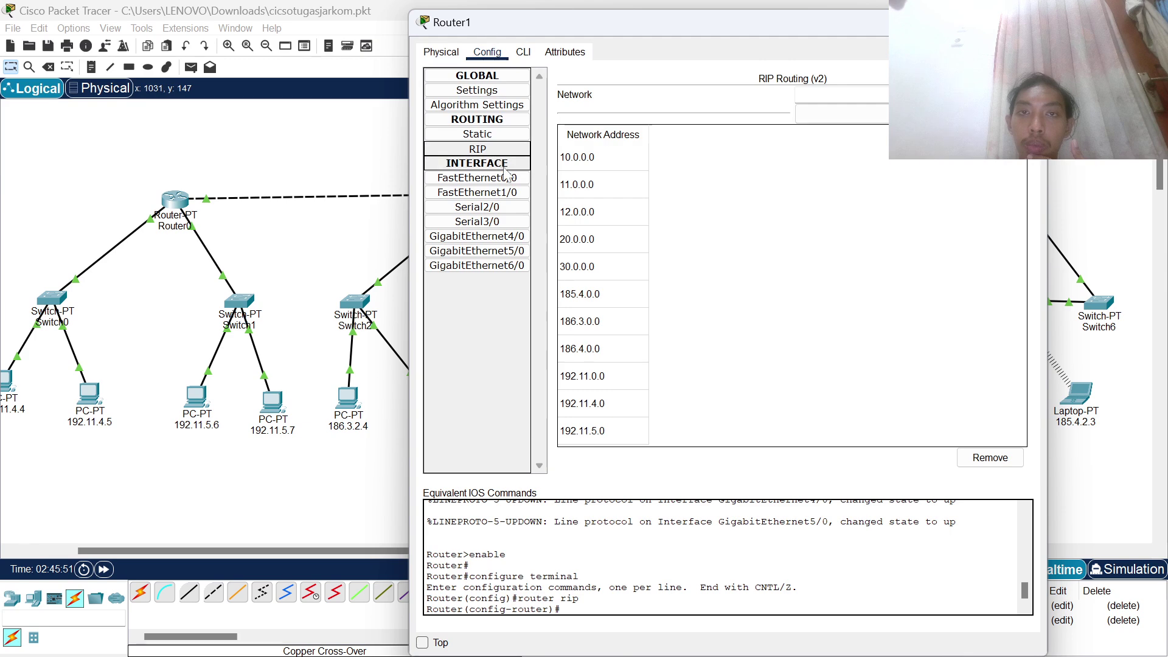
click(500, 239)
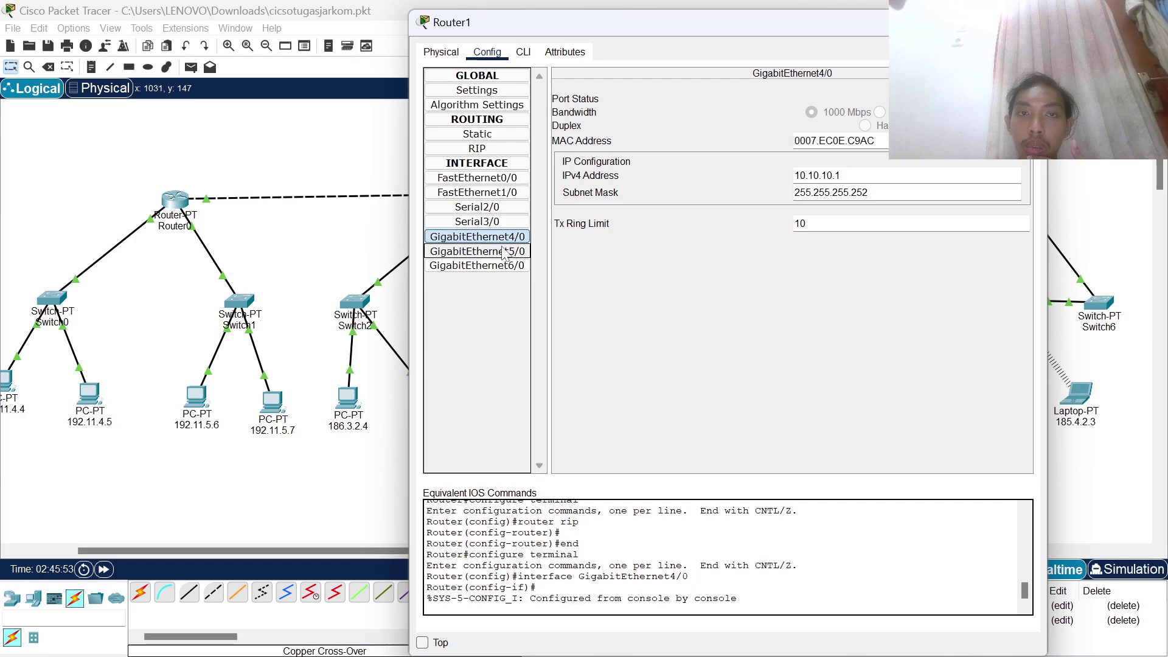
click(510, 250)
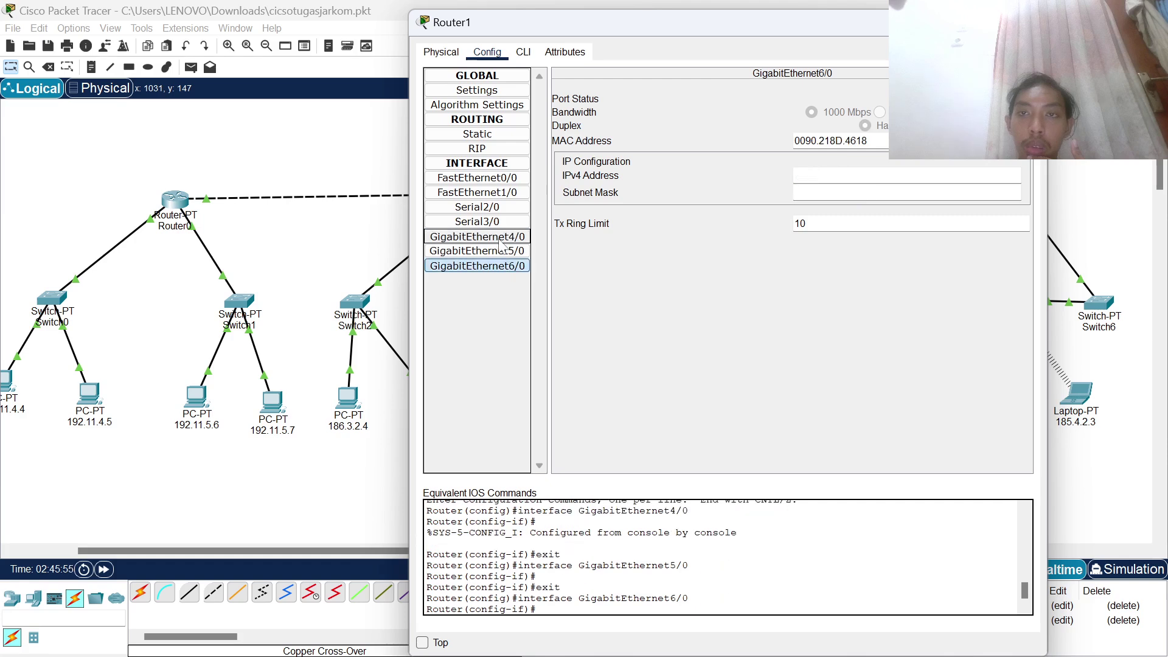
click(508, 237)
click(517, 251)
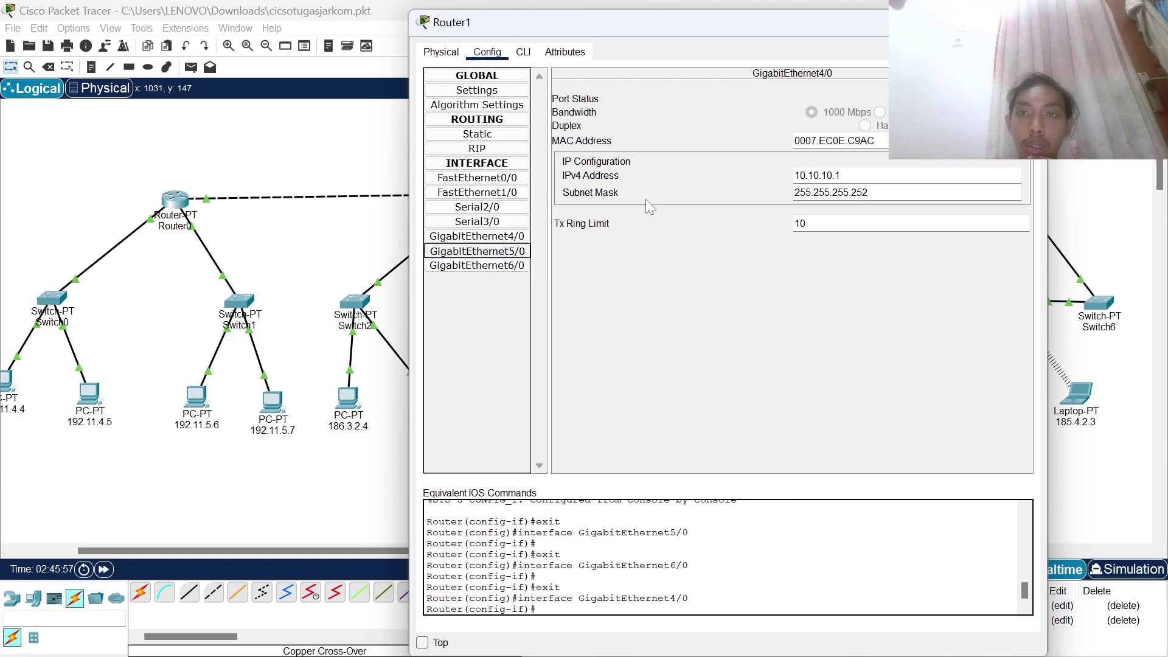
click(1033, 23)
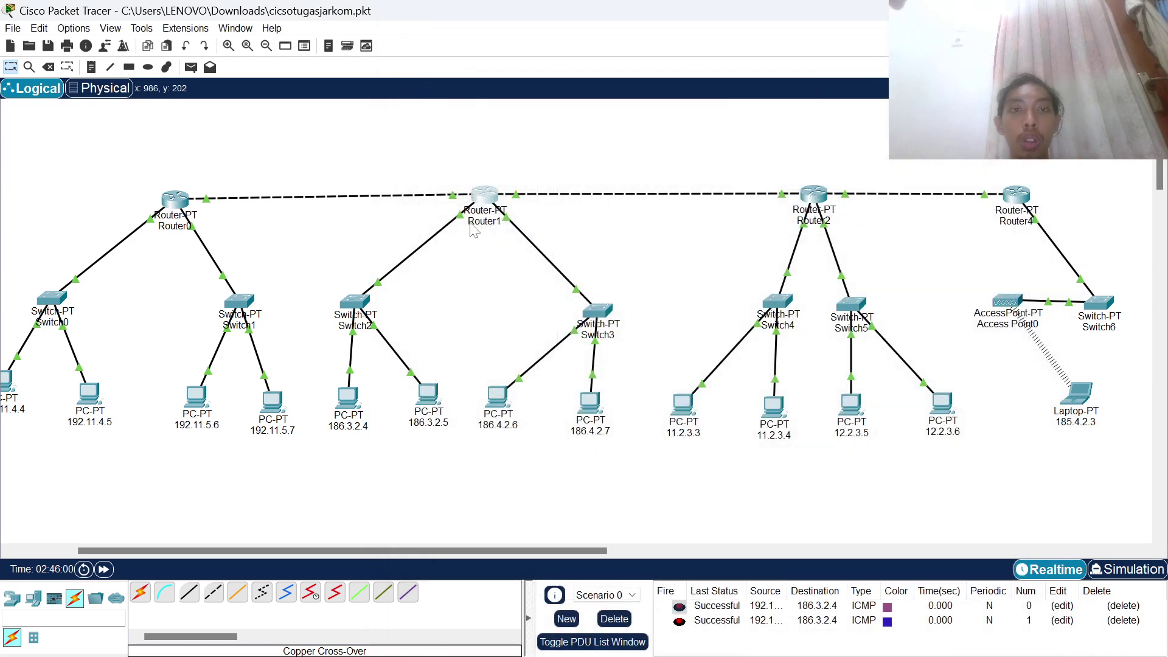
View the IP settings of Router2's GigabitEthernet5/0 and GigabitEthernet4/0 interfaces and close the router's window
click(815, 193)
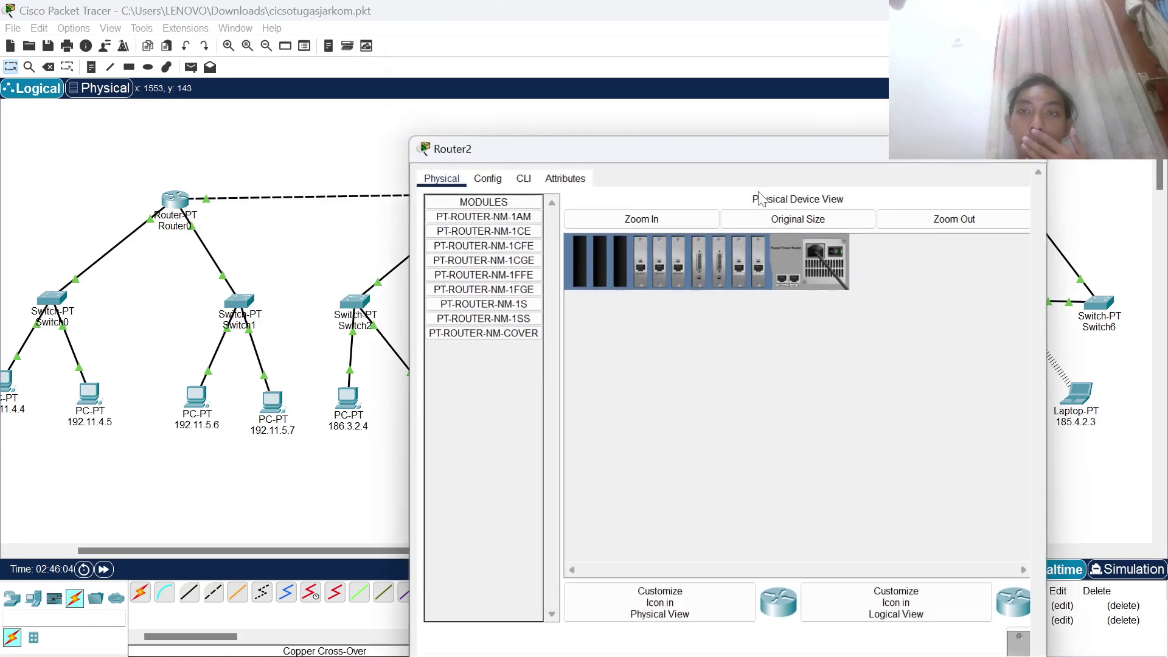
click(487, 55)
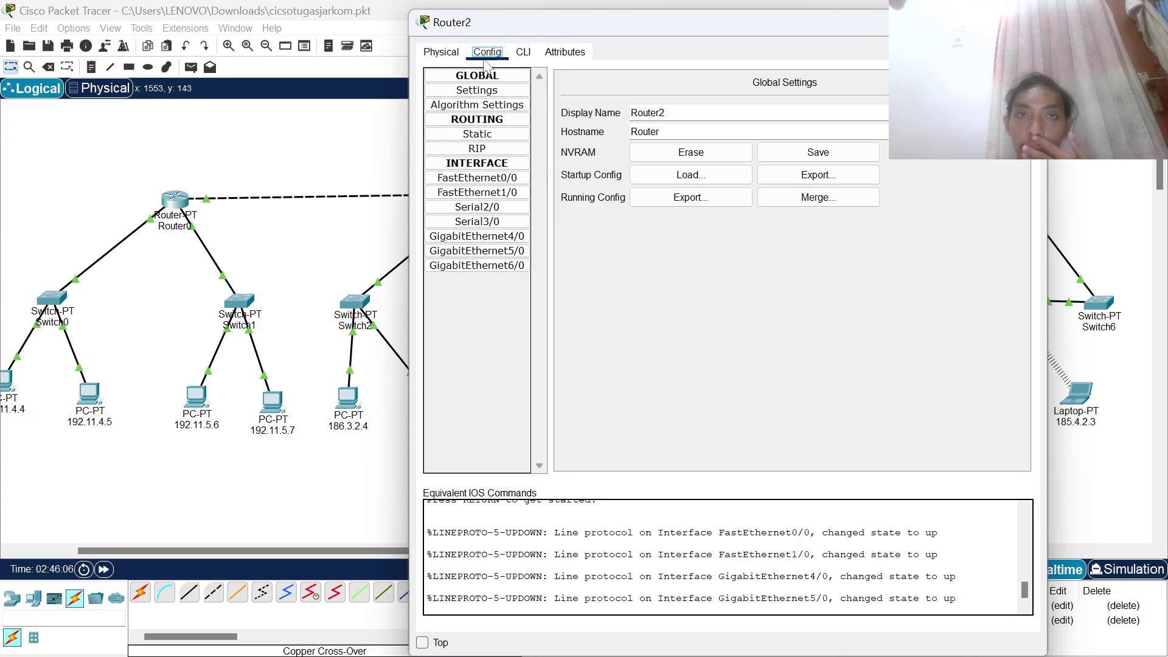
click(477, 252)
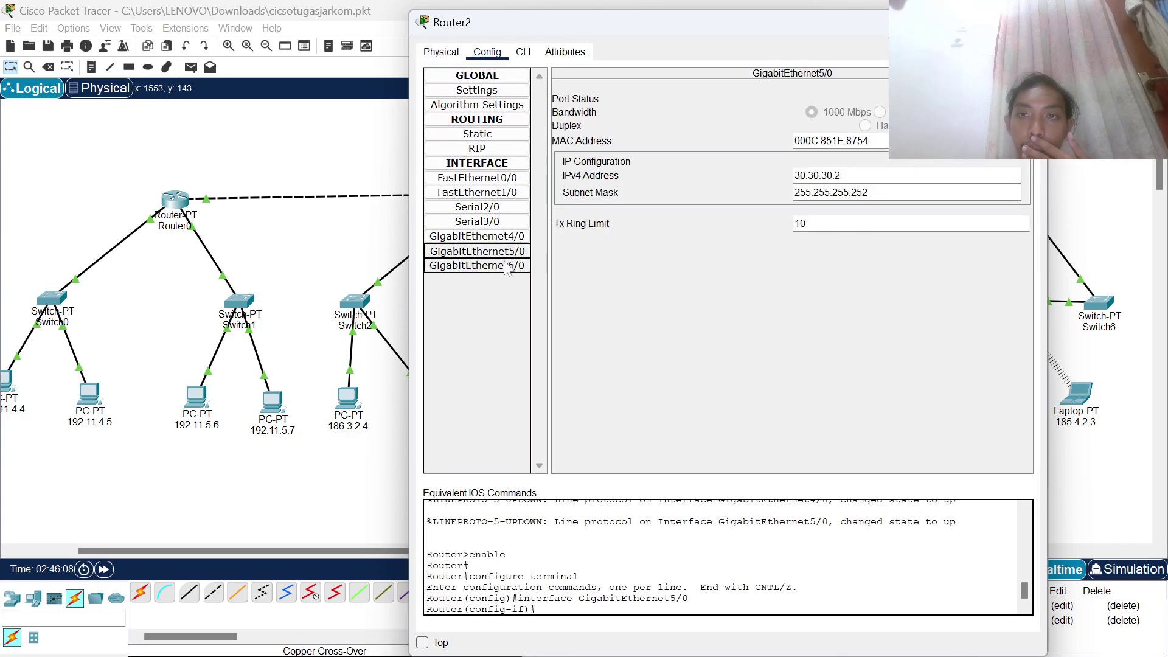
click(511, 237)
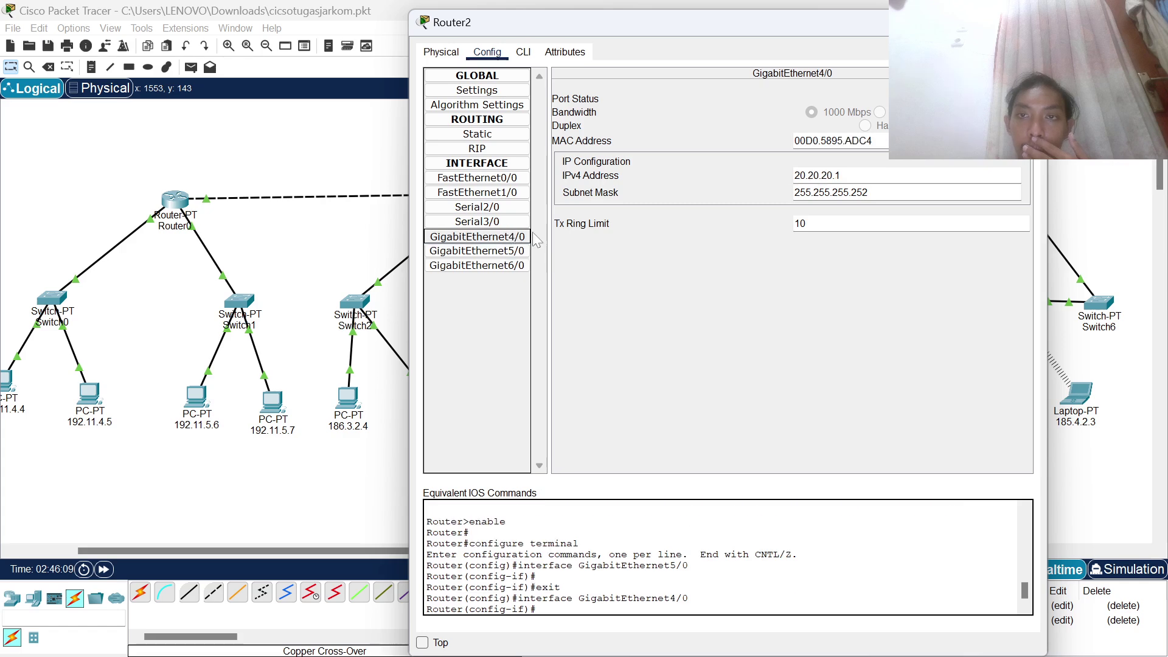
click(1032, 23)
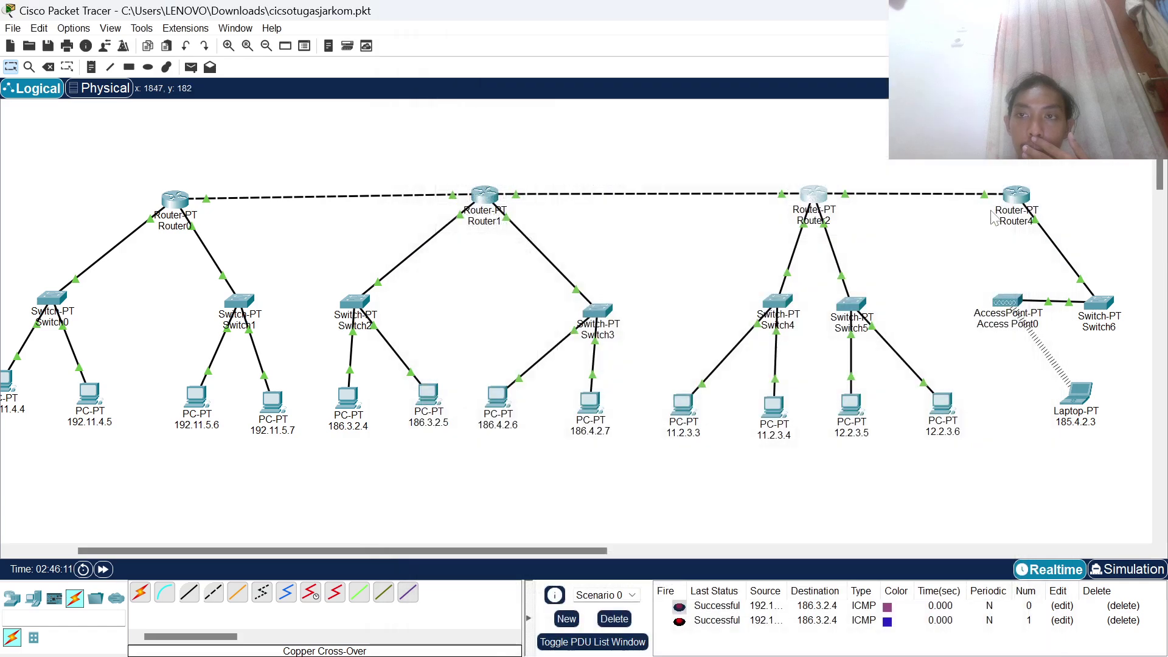
Review the IP settings of Router4's GigabitEthernet4/0, 5/0 and 6/0 interfaces and close the router's window
double_click(1008, 209)
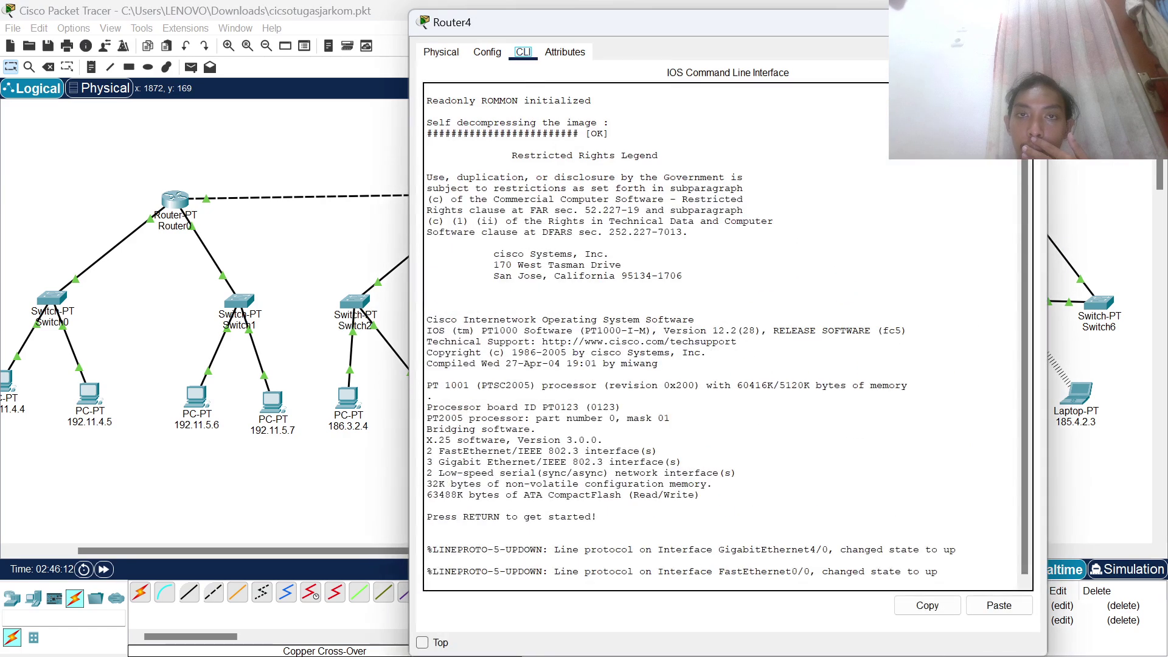
click(442, 54)
click(487, 53)
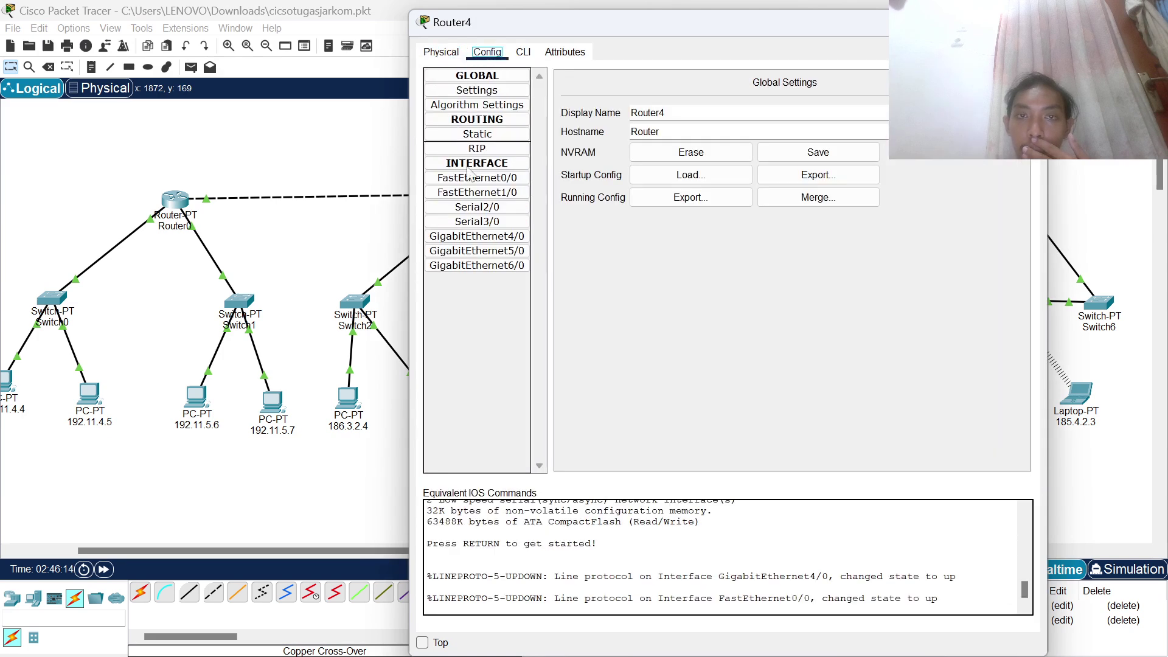
click(481, 238)
click(484, 255)
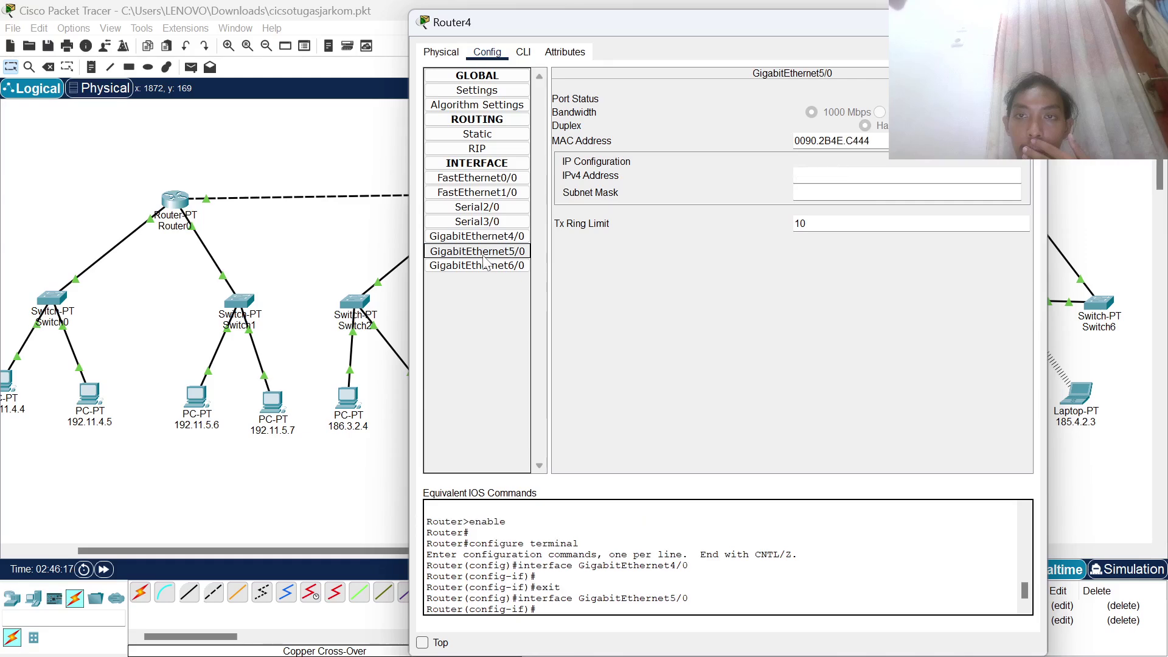
click(478, 237)
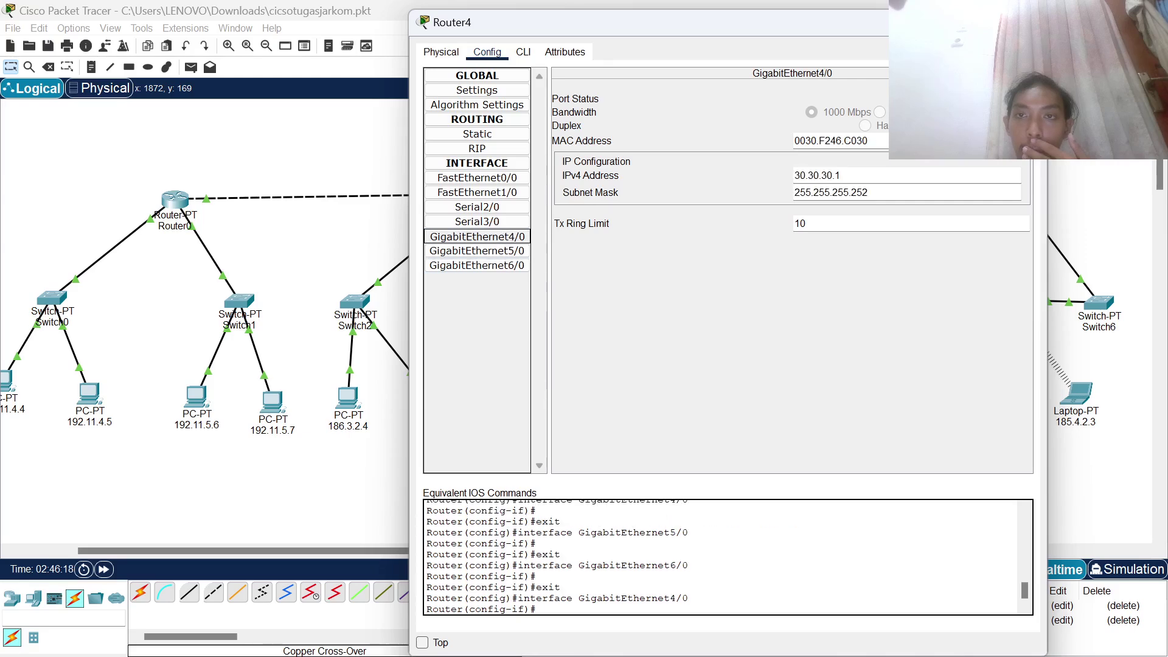
click(1032, 22)
Check the port labels on the Router2–Router4 link and compare Router2's GigabitEthernet5/0 and 4/0 IP settings
scroll(986, 179, right, 5)
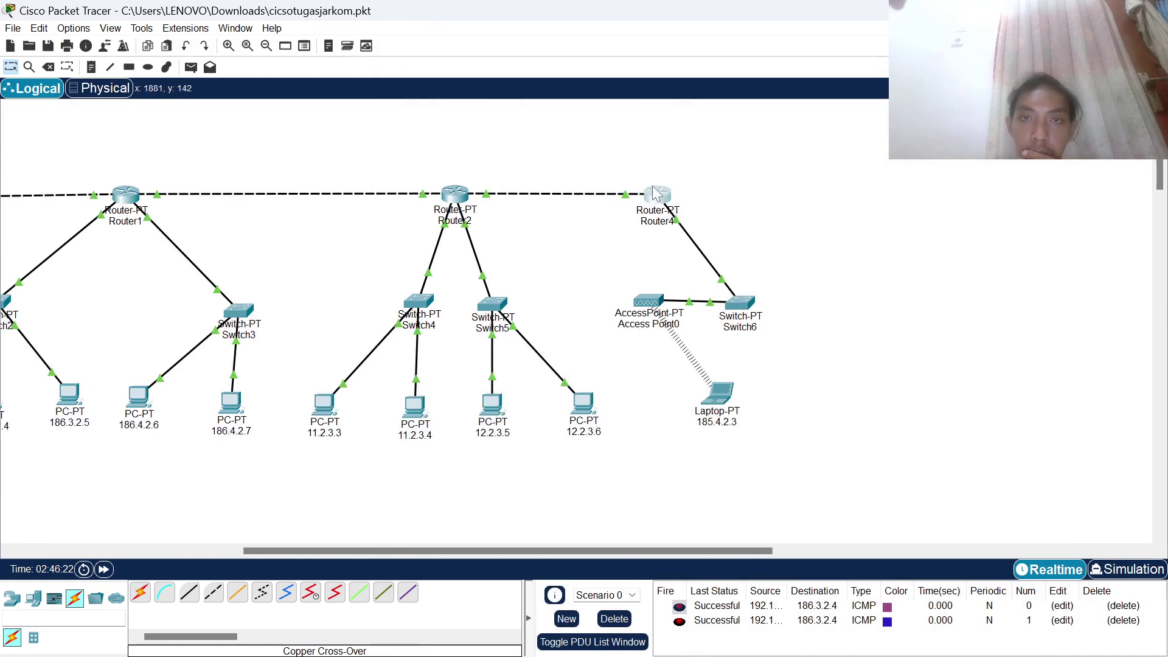
mouse_move(627, 203)
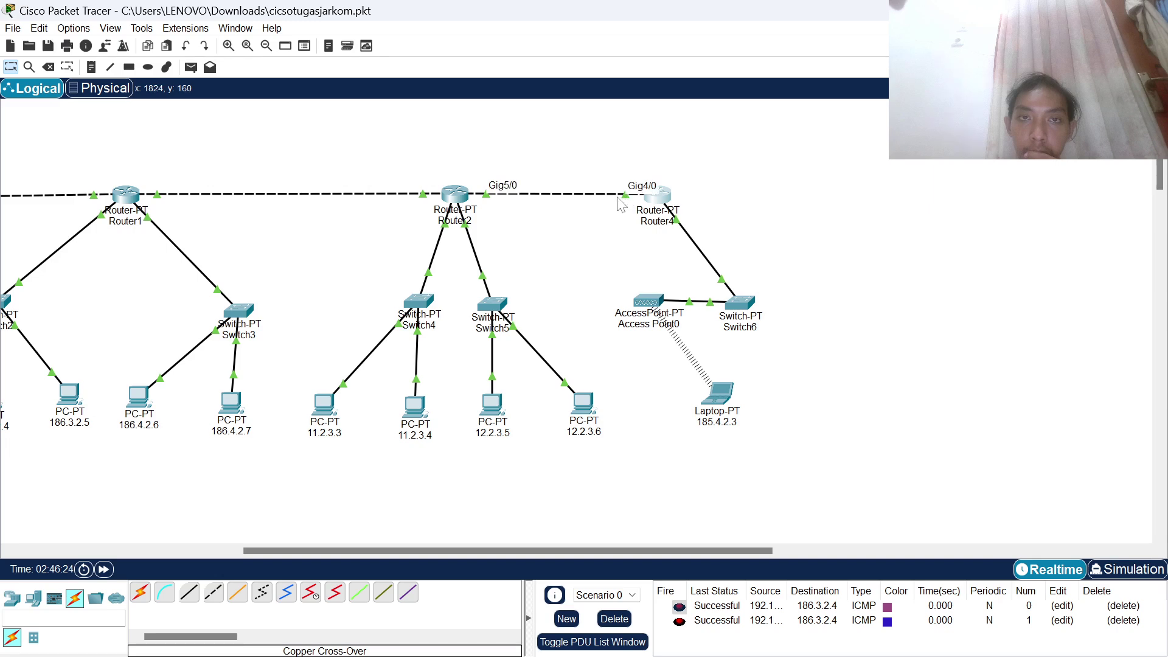
click(456, 195)
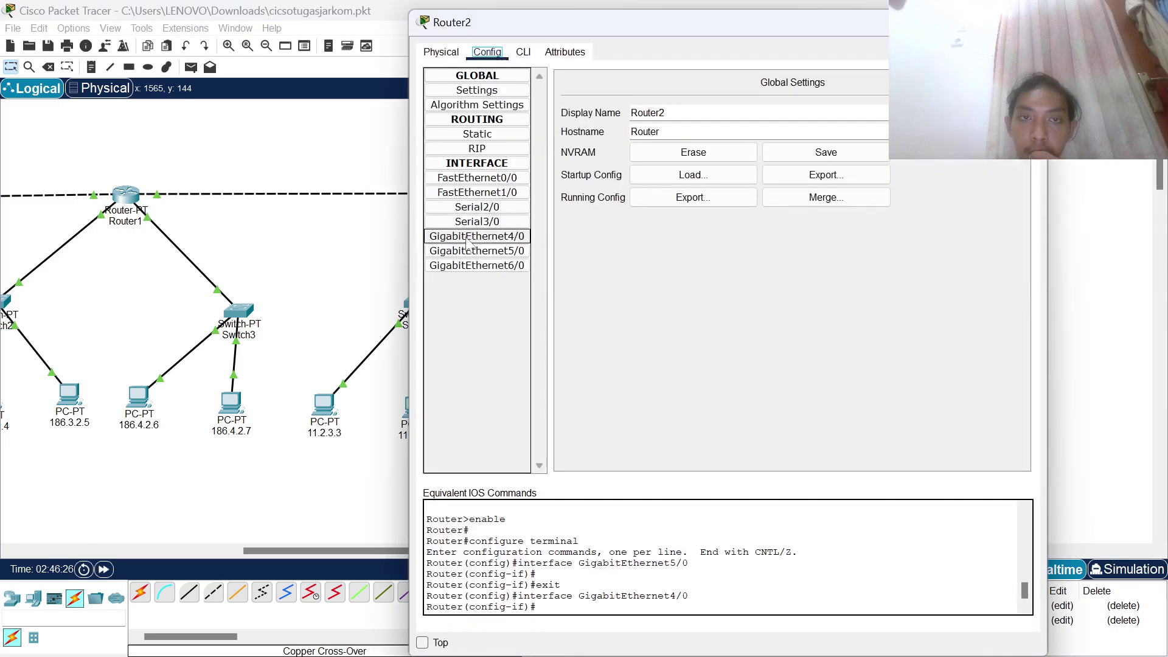
click(479, 251)
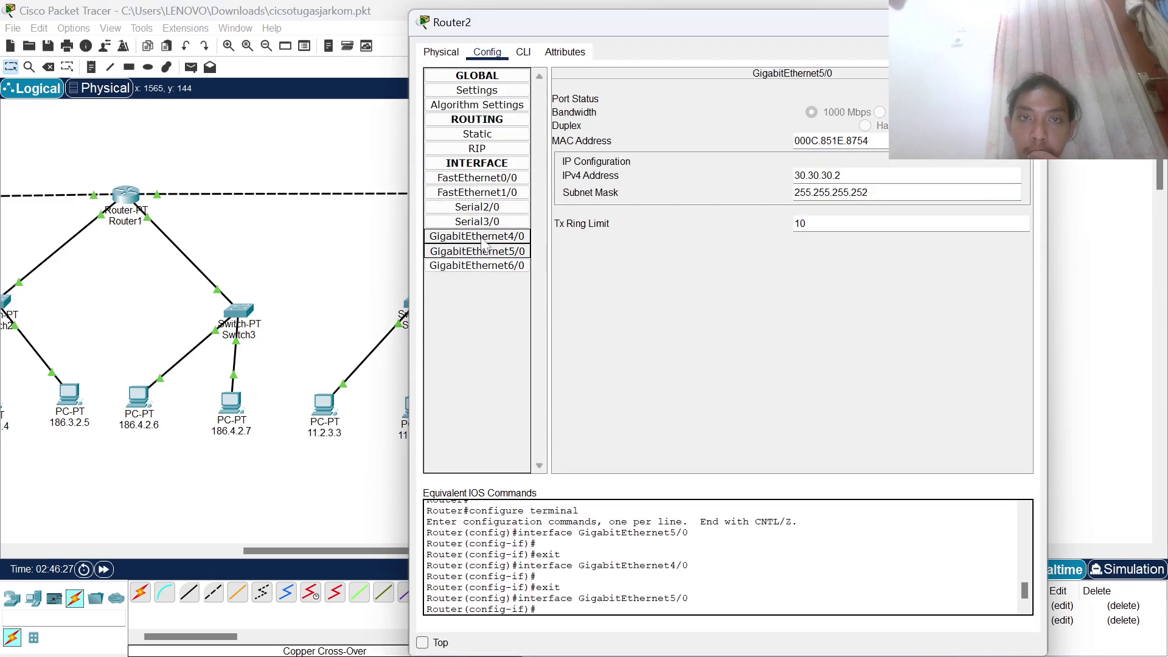
click(484, 237)
click(487, 253)
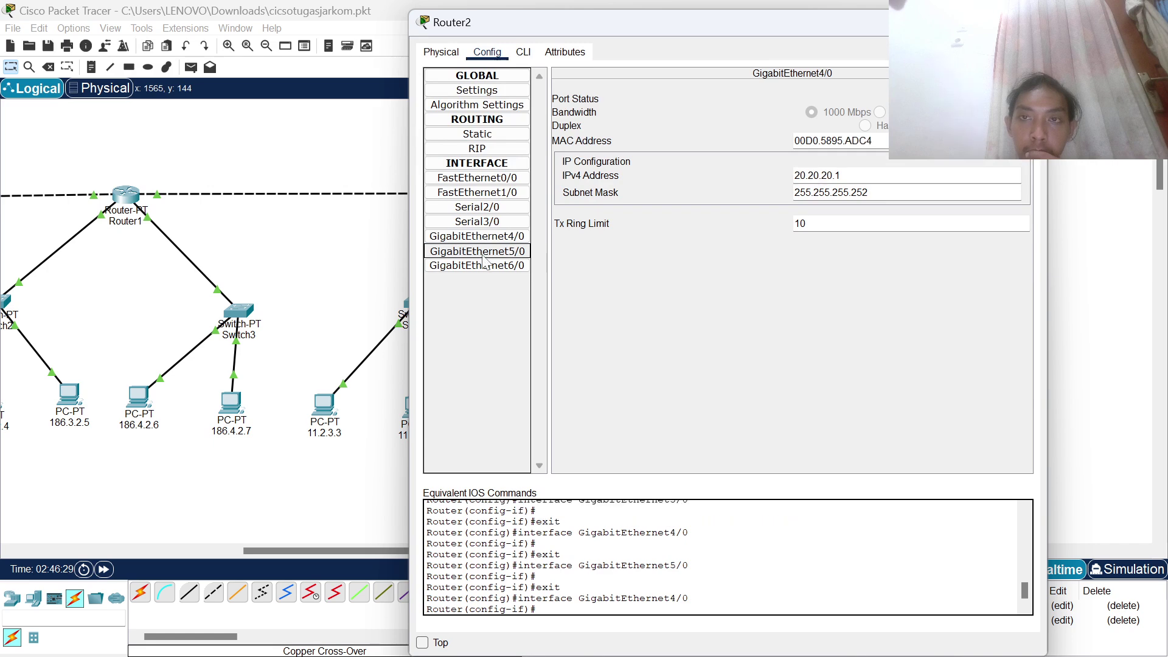
click(495, 237)
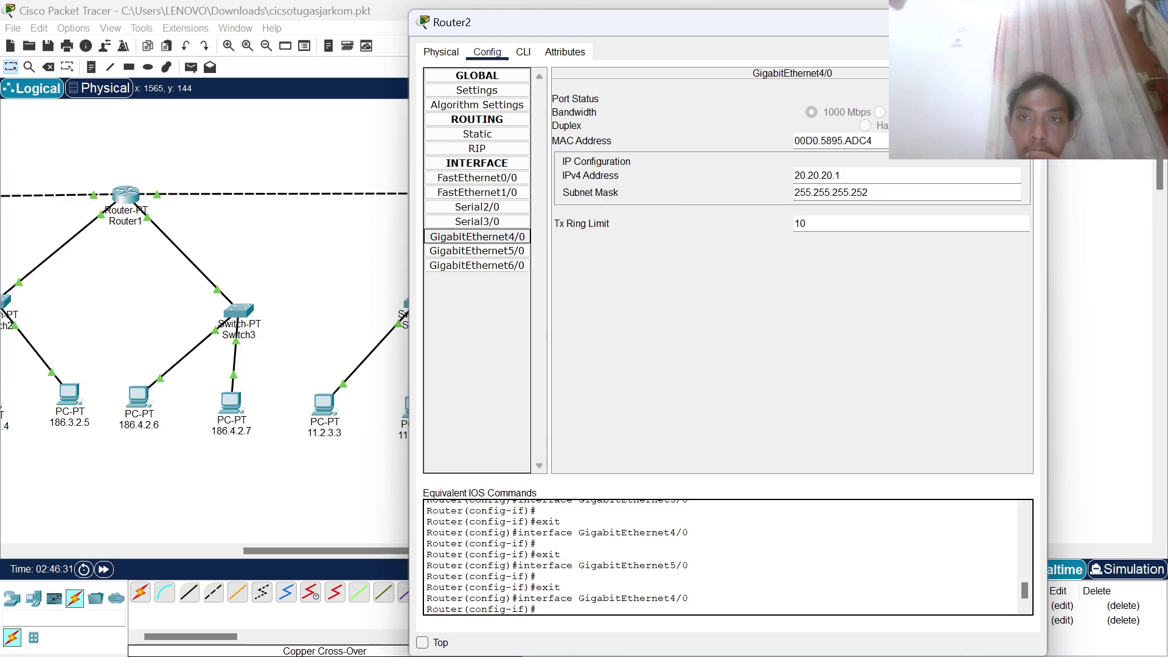
click(1039, 23)
View the IP settings of Router1's GigabitEthernet5/0 and GigabitEthernet4/0 interfaces and close the router's window
scroll(584, 203, left, 5)
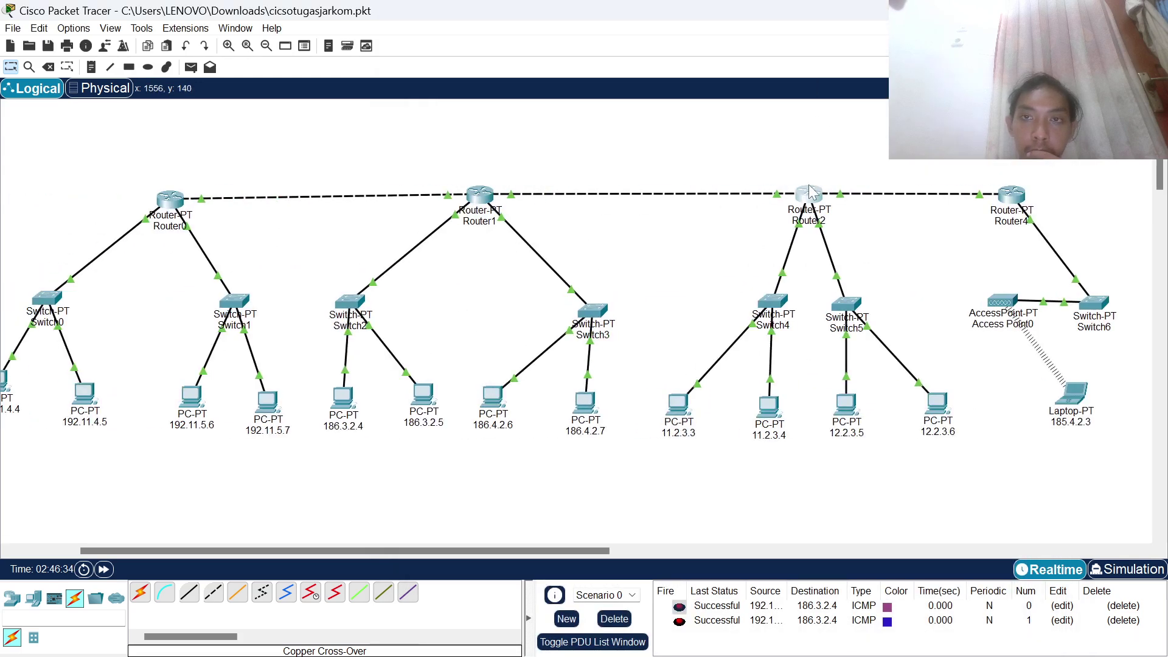
click(810, 193)
click(1038, 23)
click(475, 198)
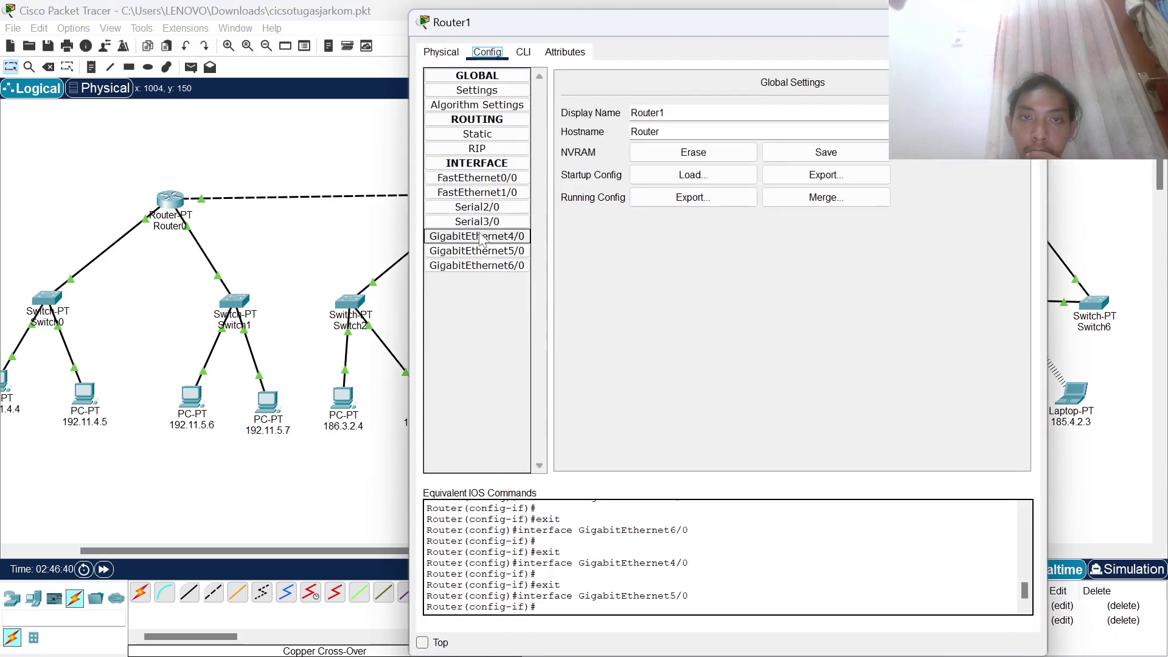
click(487, 250)
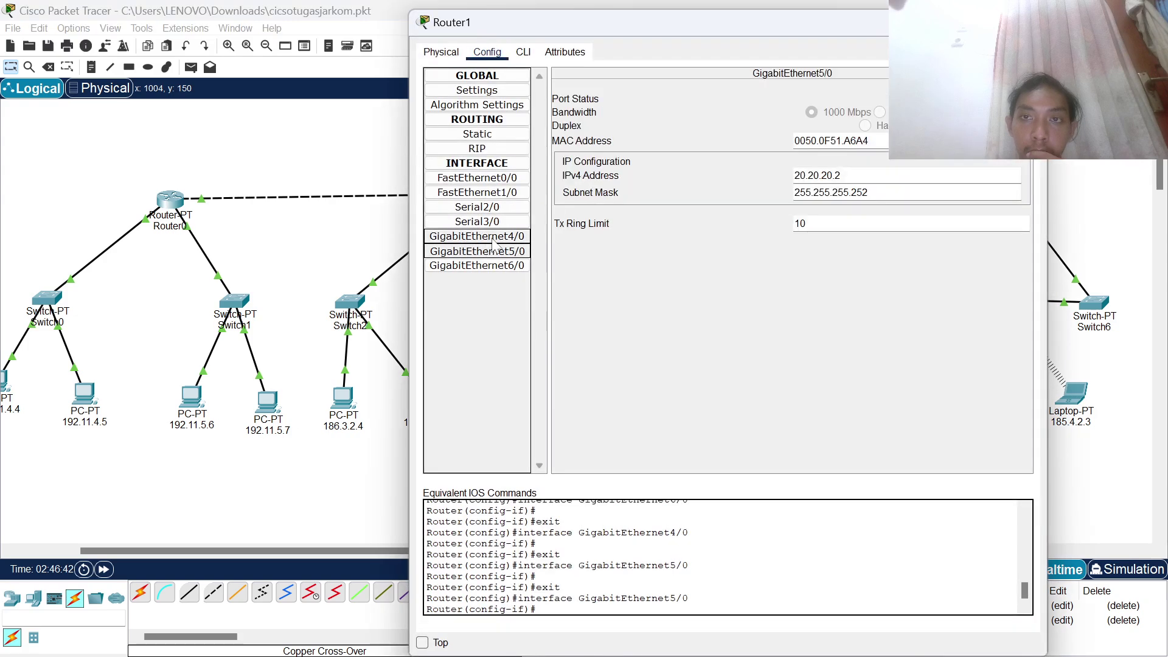
click(494, 240)
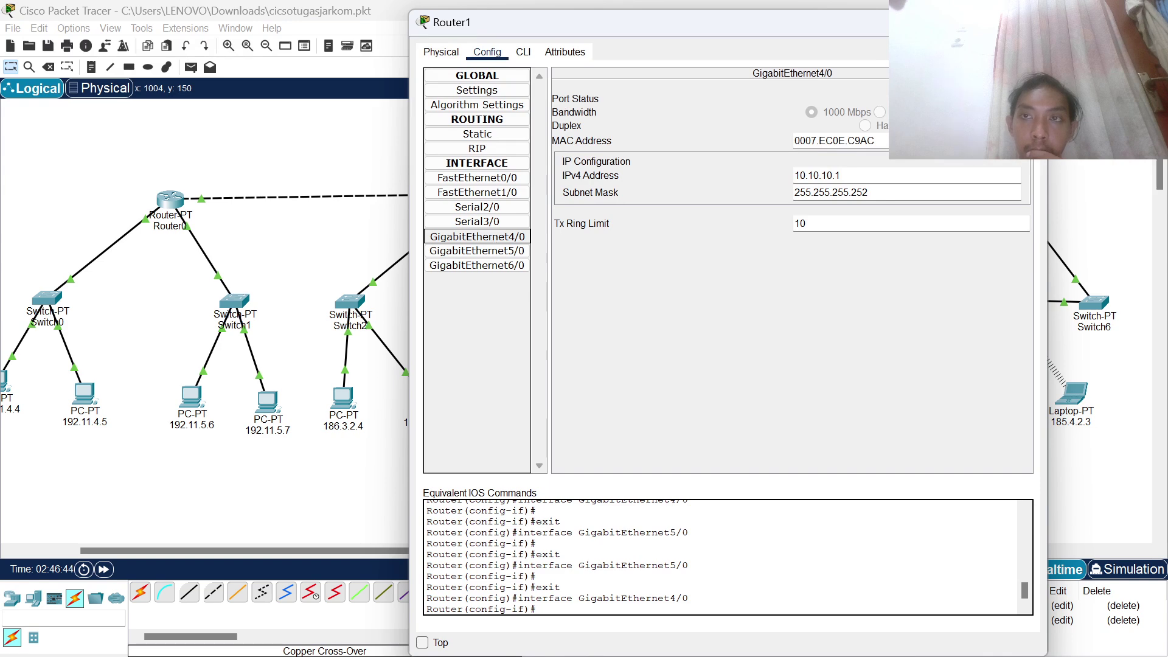
click(1032, 22)
Review the IP configuration of the wireless laptop 185.4.2.3 and close its window
scroll(813, 230, right, 5)
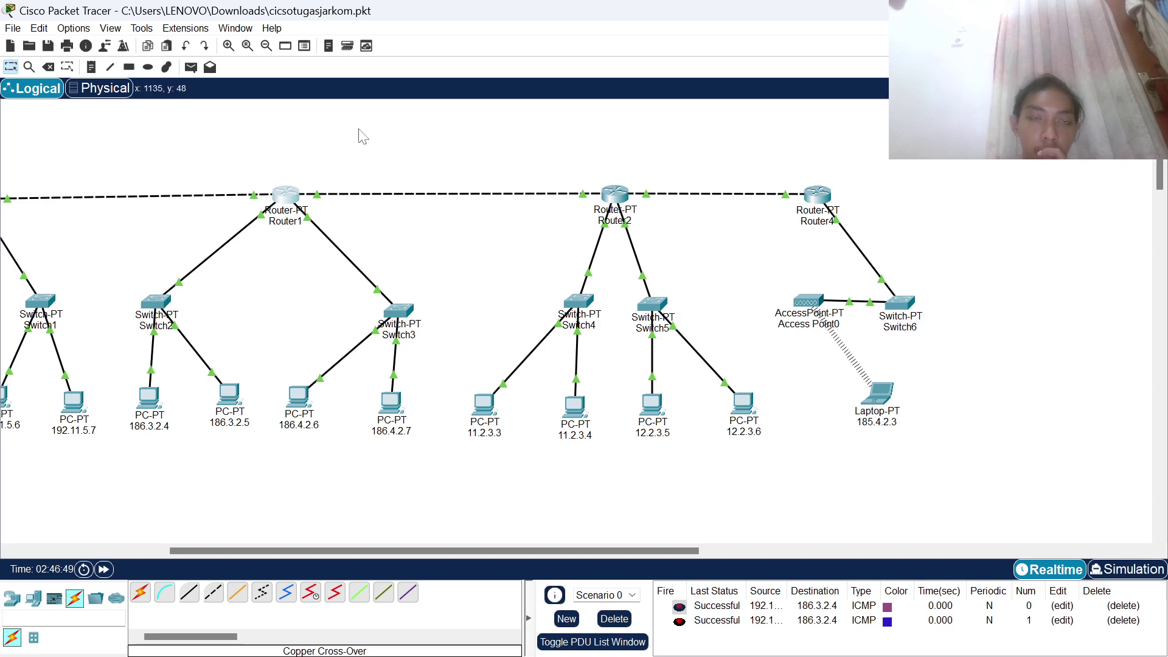
click(878, 393)
click(489, 53)
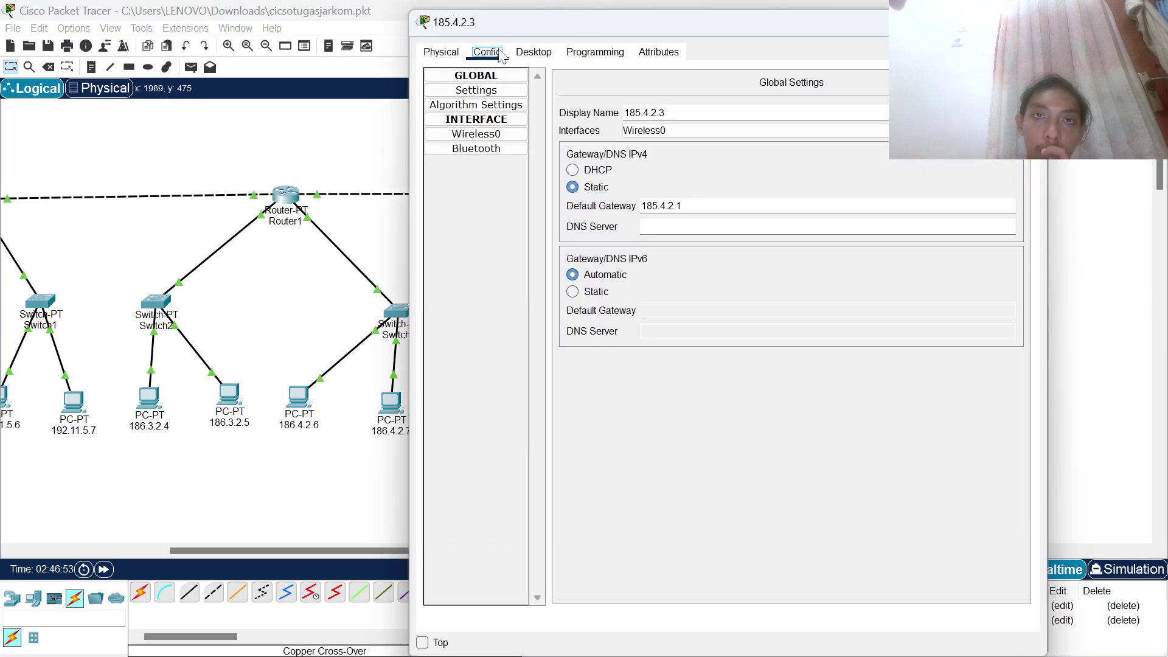
click(533, 51)
click(485, 99)
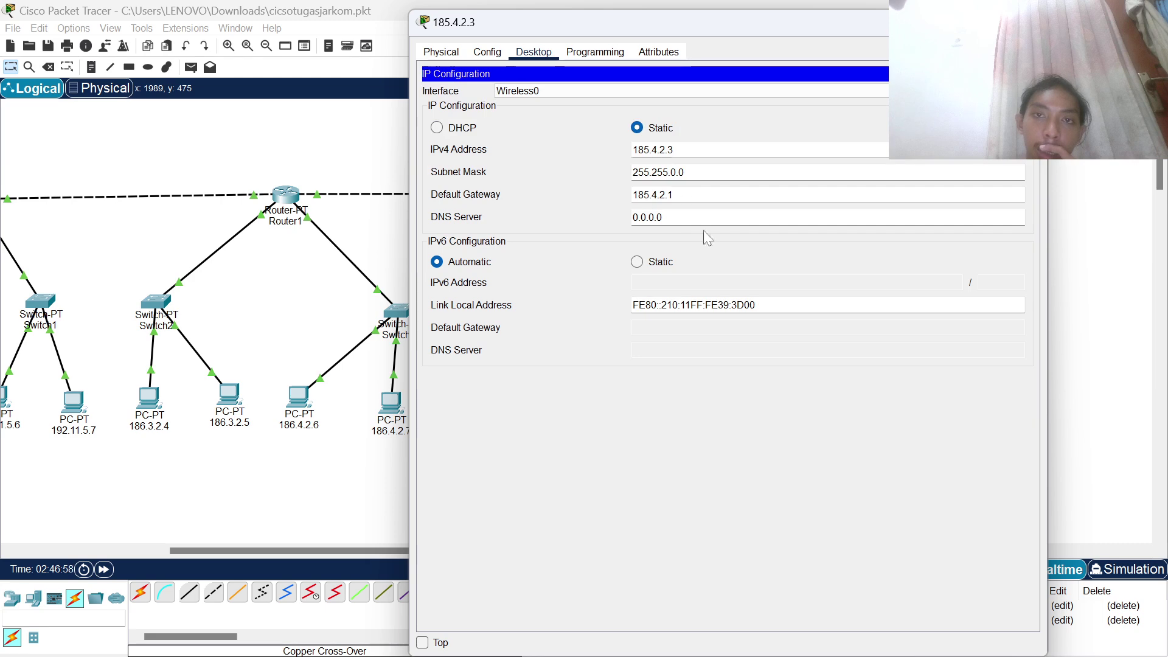
click(1033, 21)
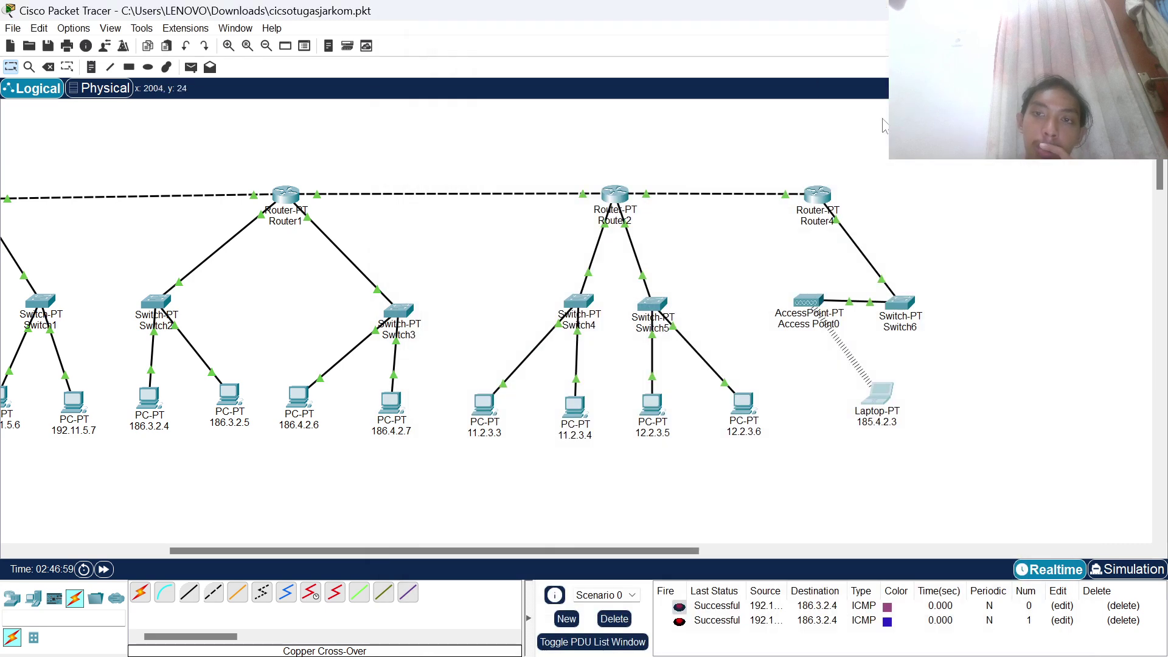
Look up Router0's FastEthernet1/0 and GigabitEthernet4/0 interface settings and return to the topology
scroll(688, 194, left, 5)
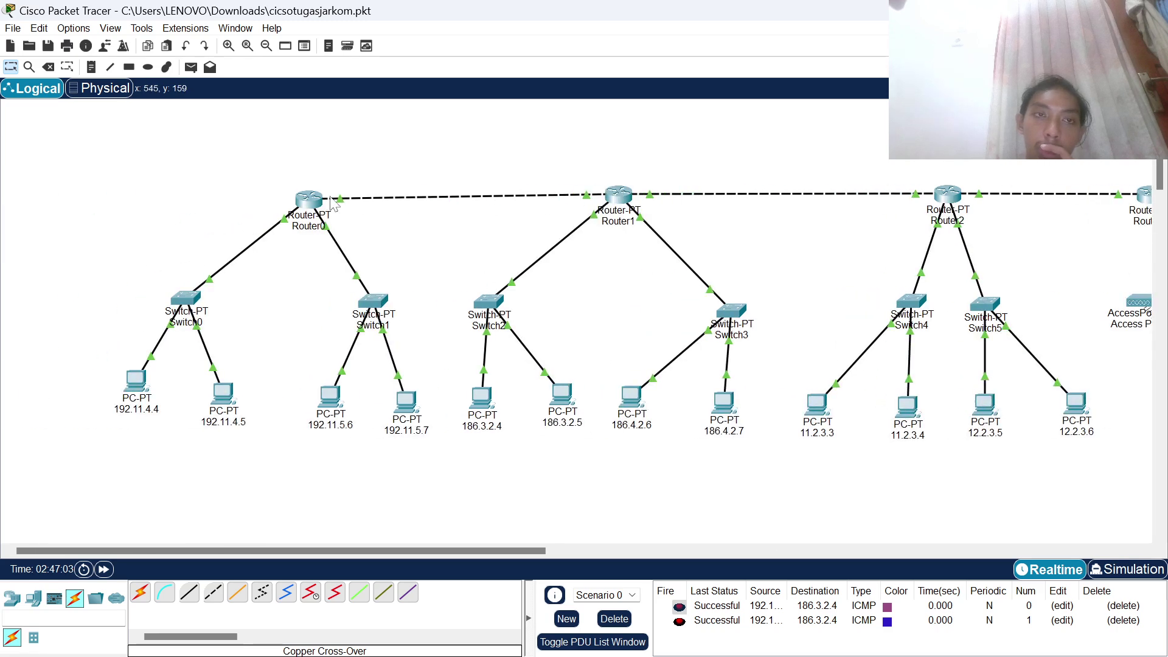
click(309, 200)
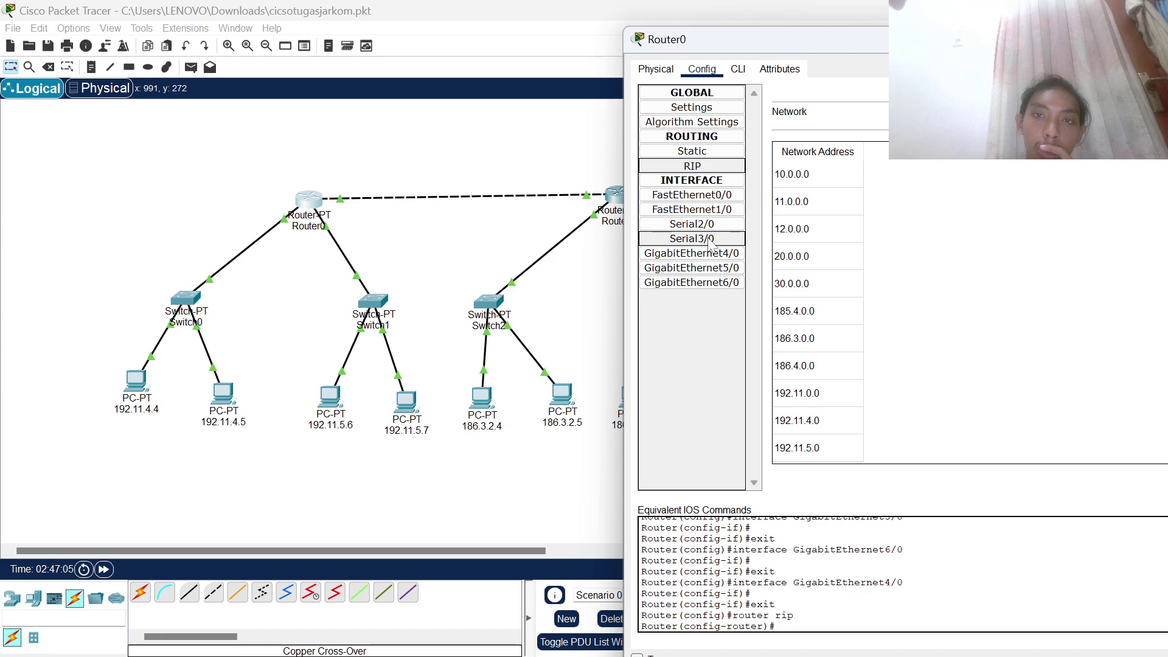
click(724, 213)
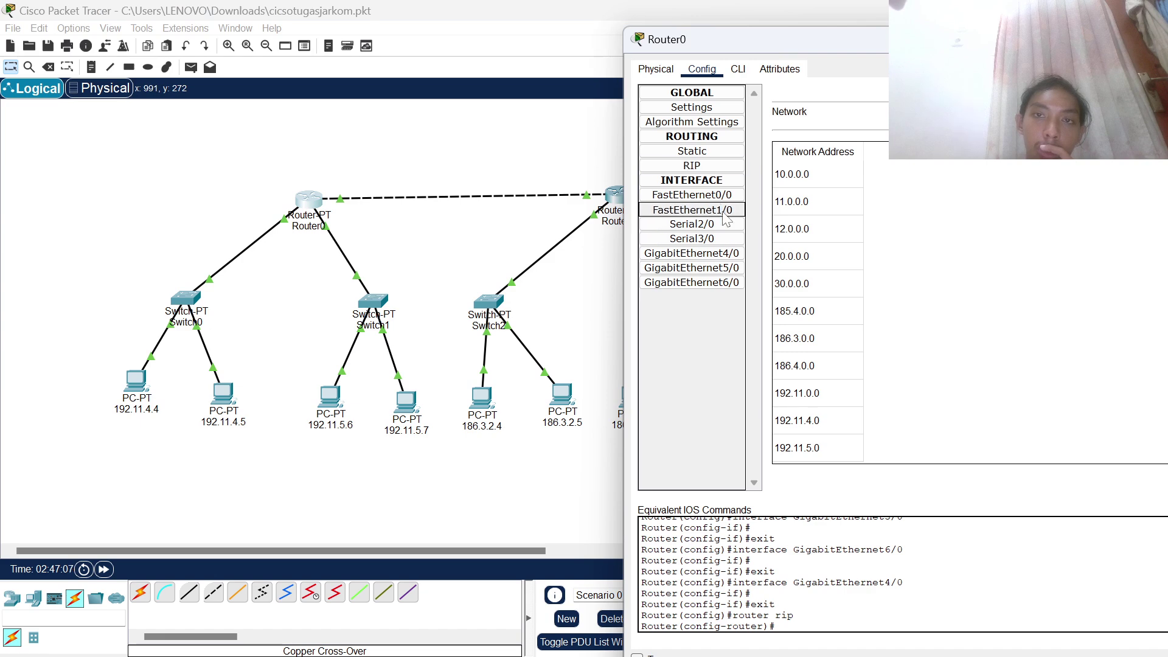
click(713, 255)
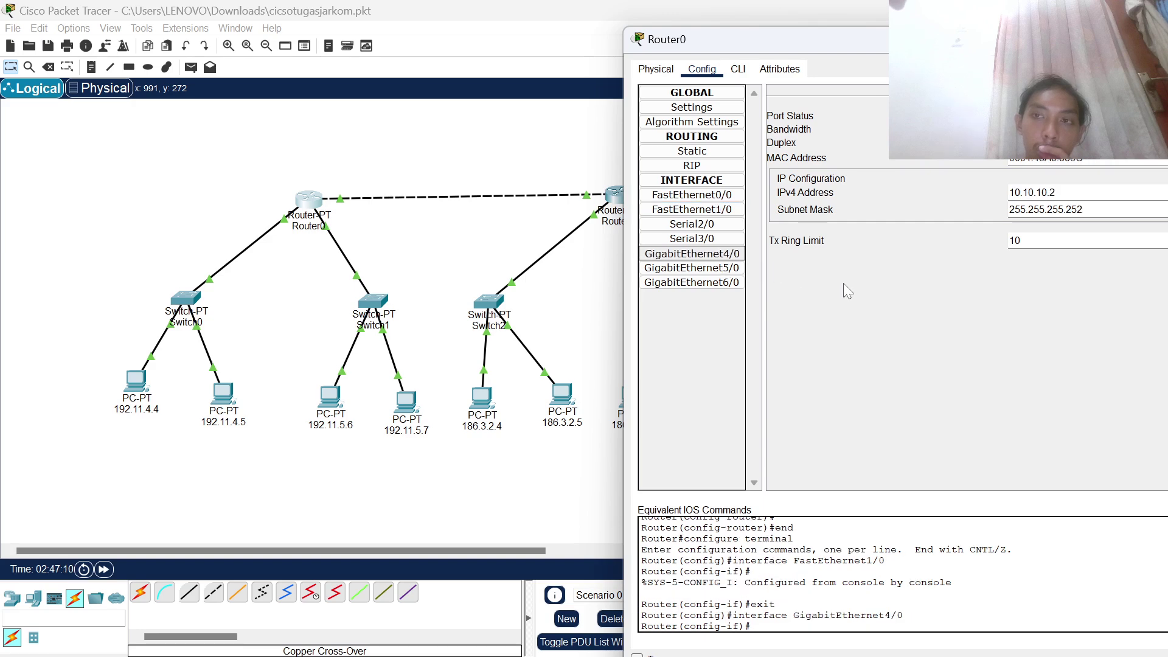
click(484, 236)
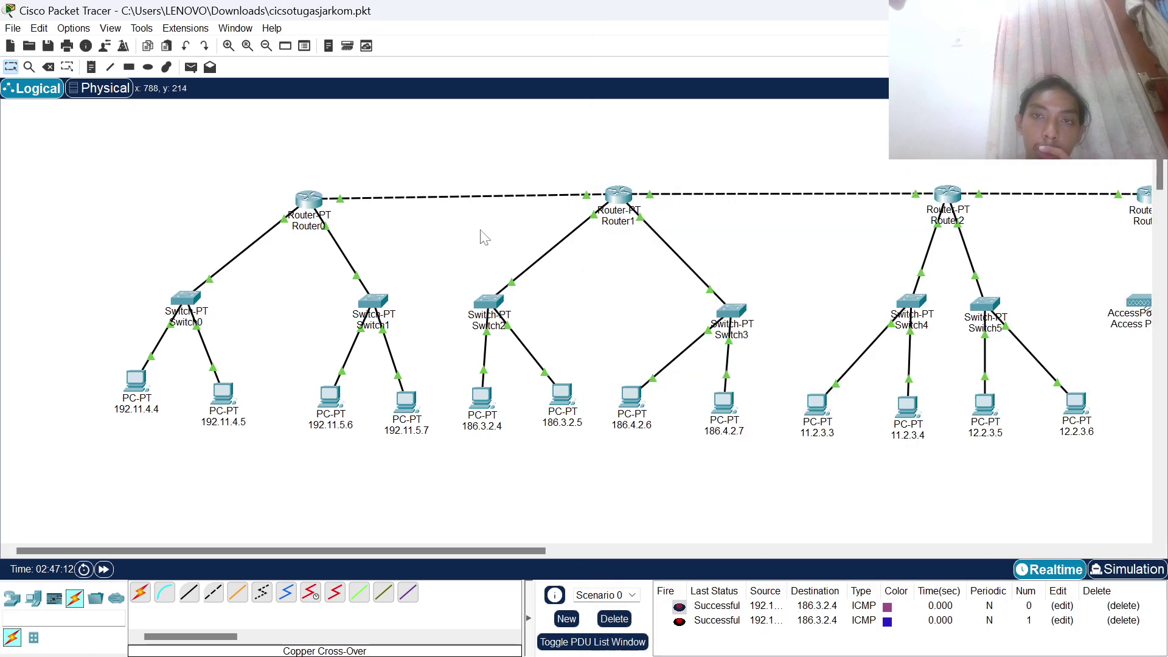
Check Router0's GigabitEthernet5/0 and 6/0 interfaces for IP settings, finishing on GigabitEthernet4/0
click(317, 204)
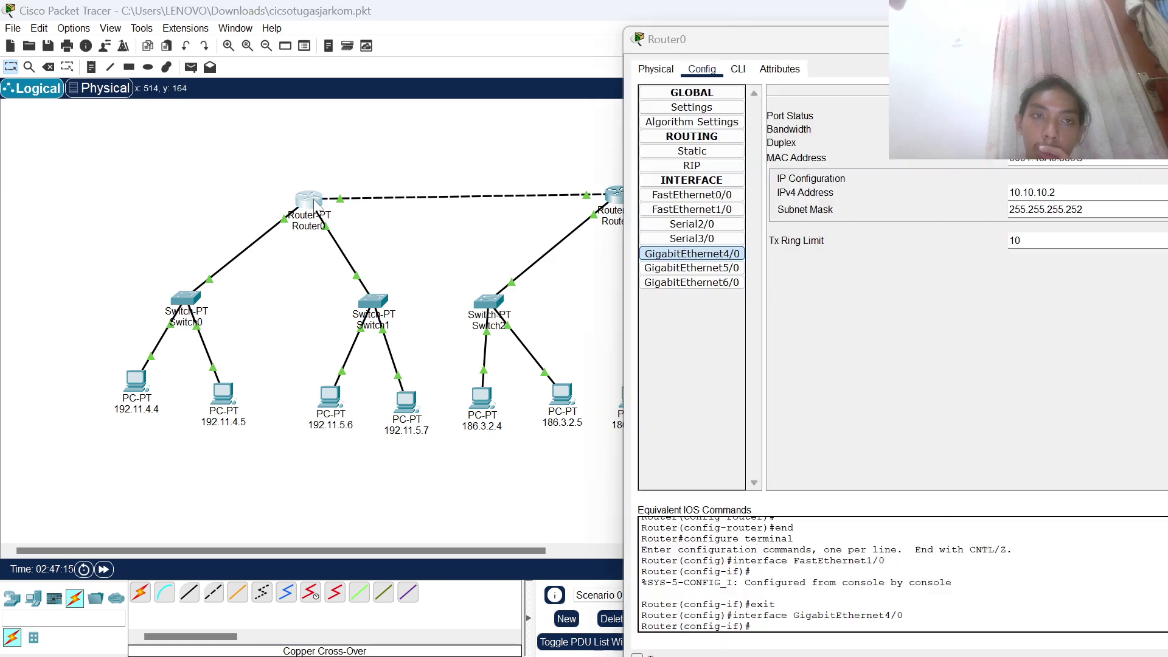
click(703, 267)
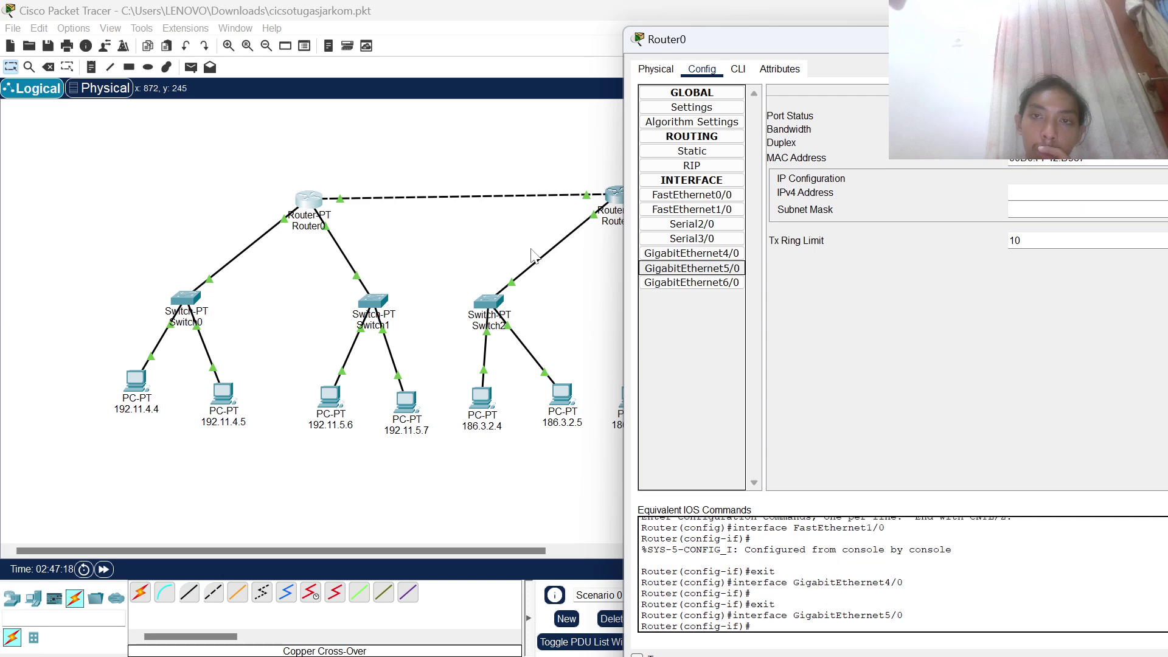
click(699, 284)
click(716, 256)
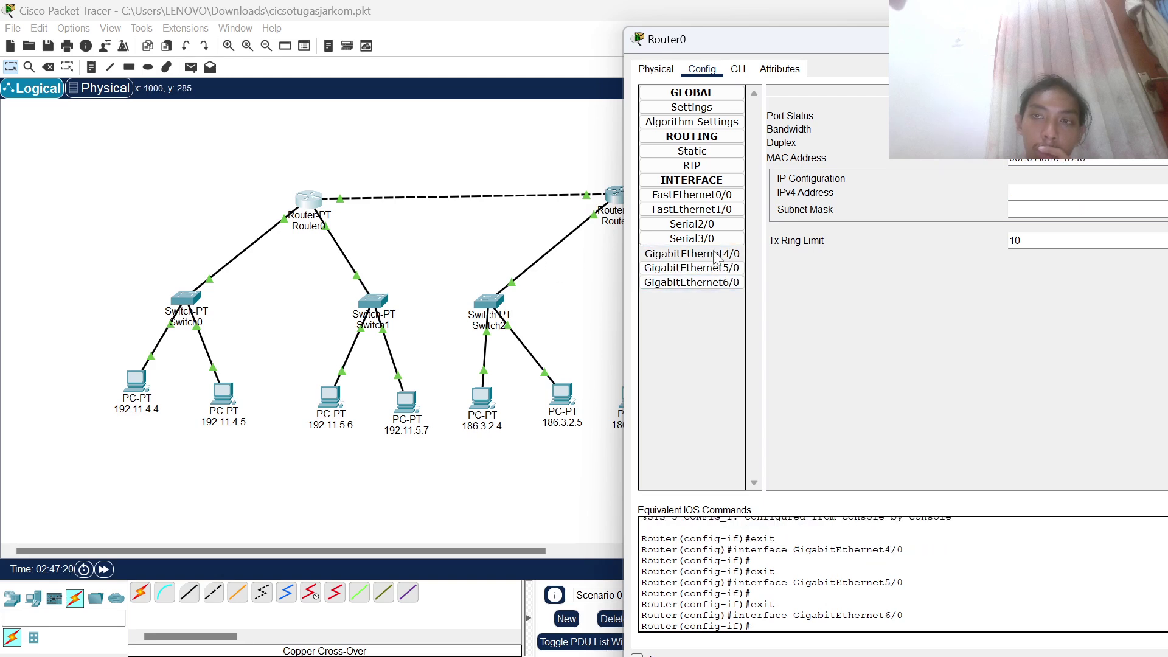
click(436, 225)
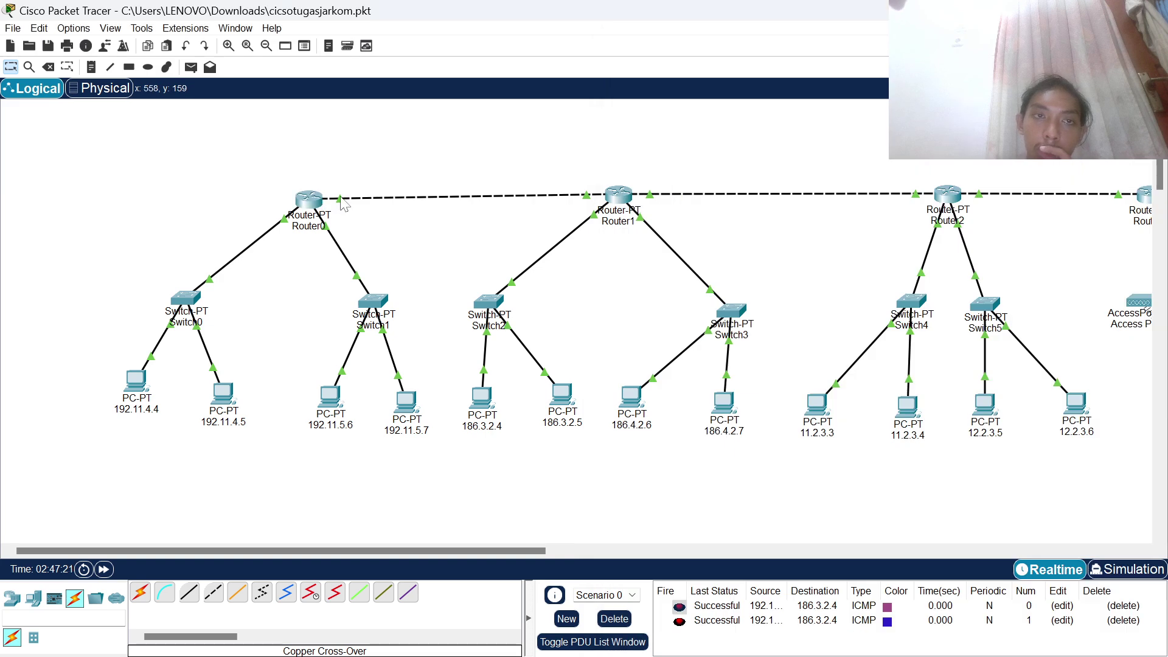
Inspect the Router0–Router1 link and view Router1's GigabitEthernet4/0 and 5/0 IP settings
mouse_move(344, 205)
click(624, 195)
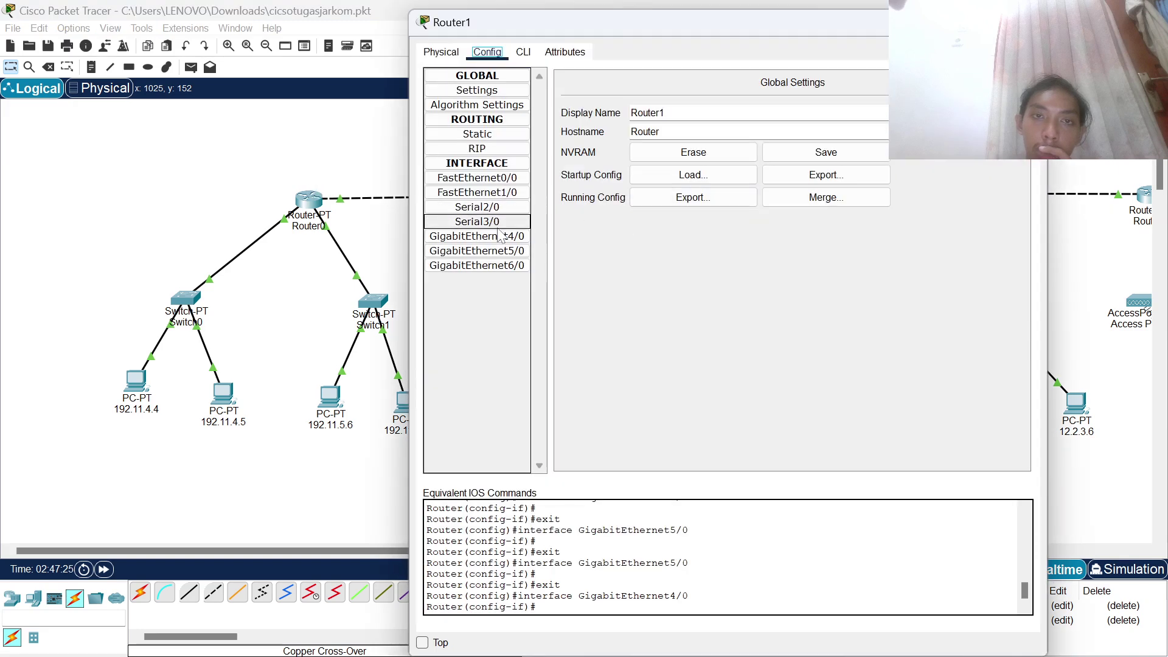
click(505, 237)
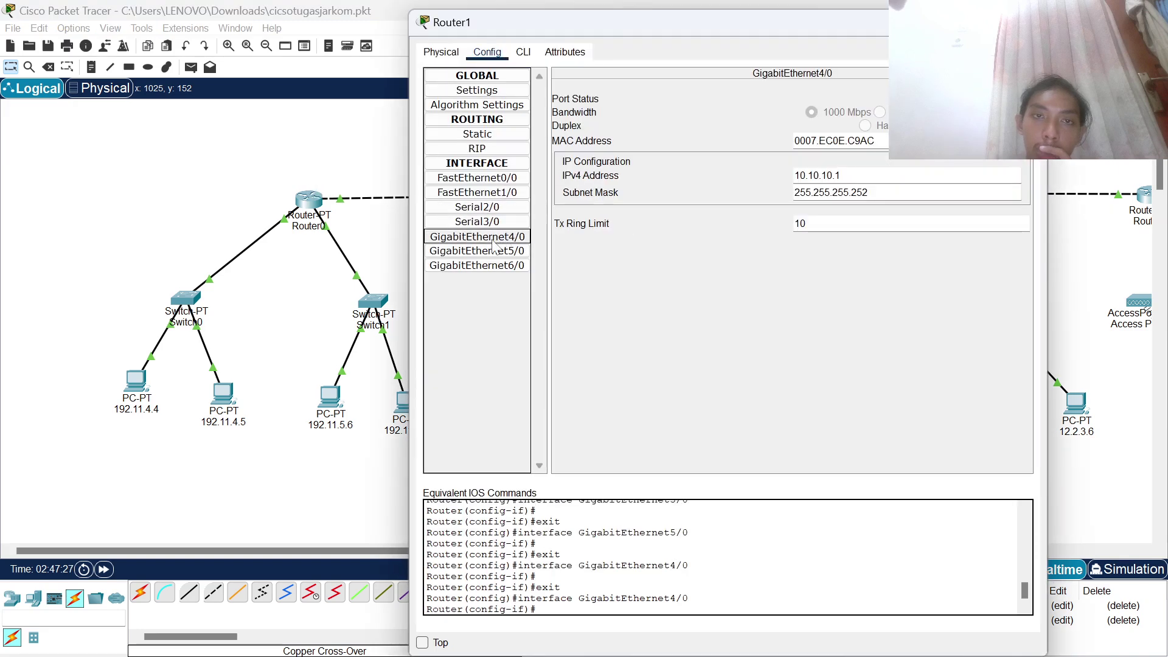
click(496, 251)
click(469, 239)
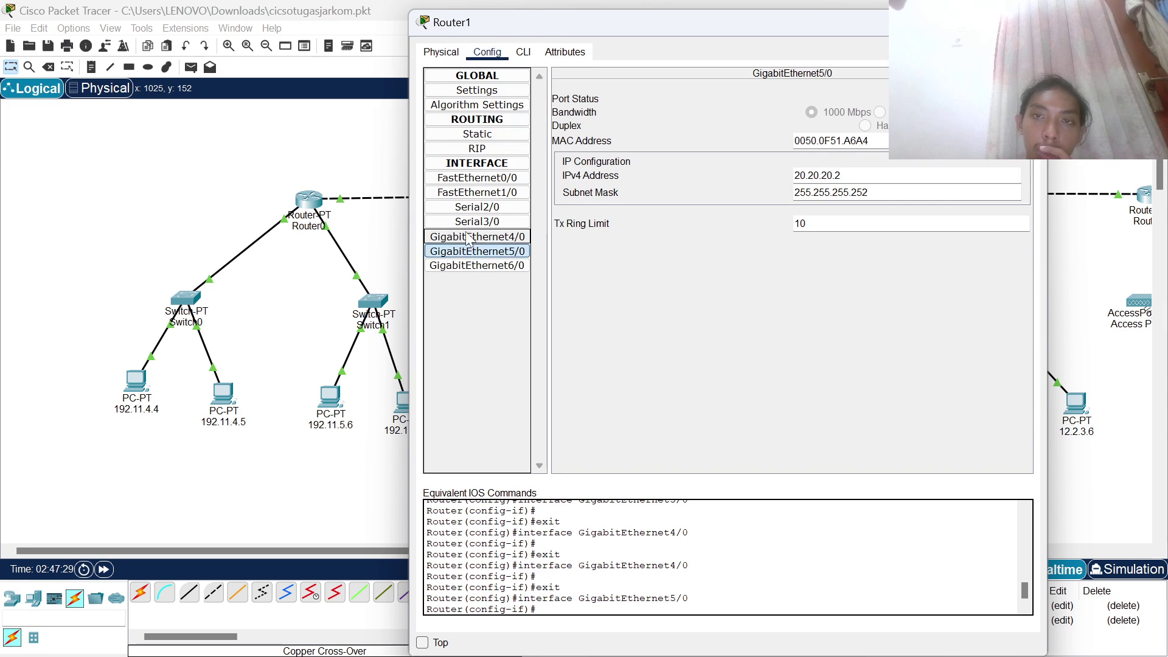
click(368, 239)
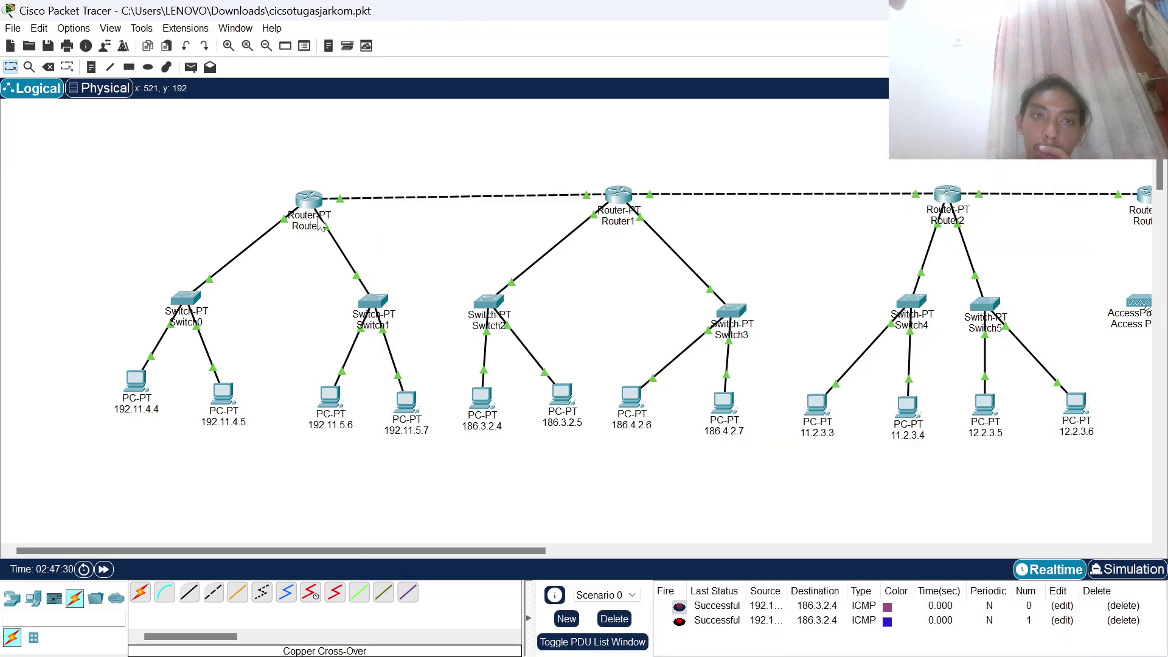
Recheck Router0's GigabitEthernet4/0 IP settings and look over the chain of routers from Router0 to Router4
click(309, 201)
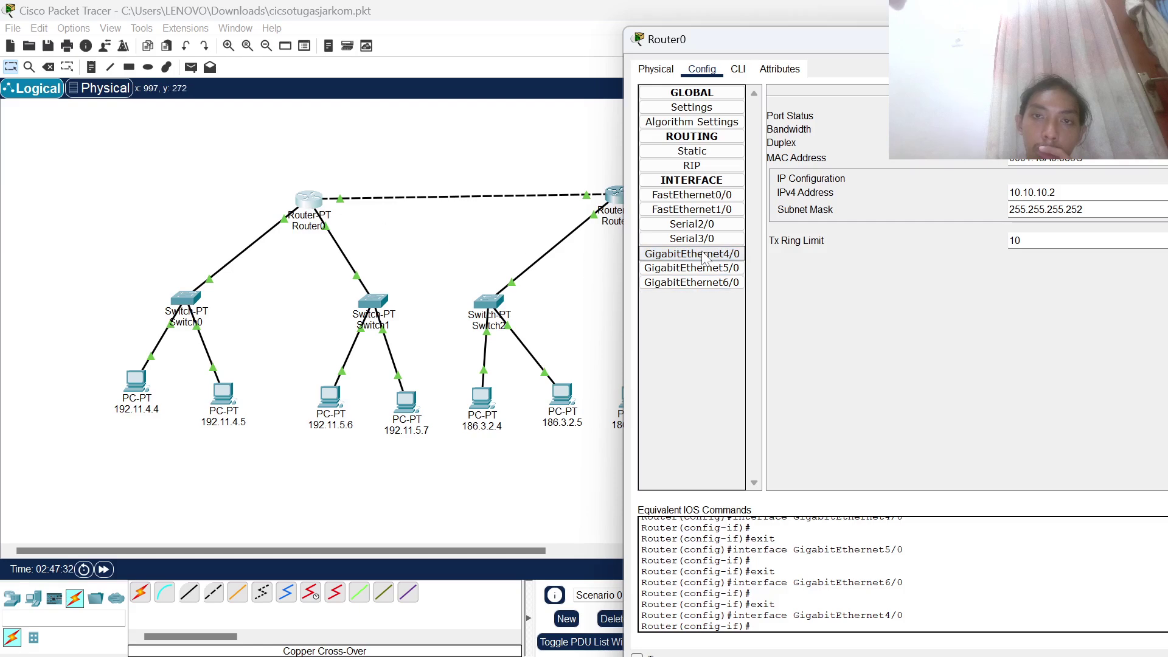
click(438, 235)
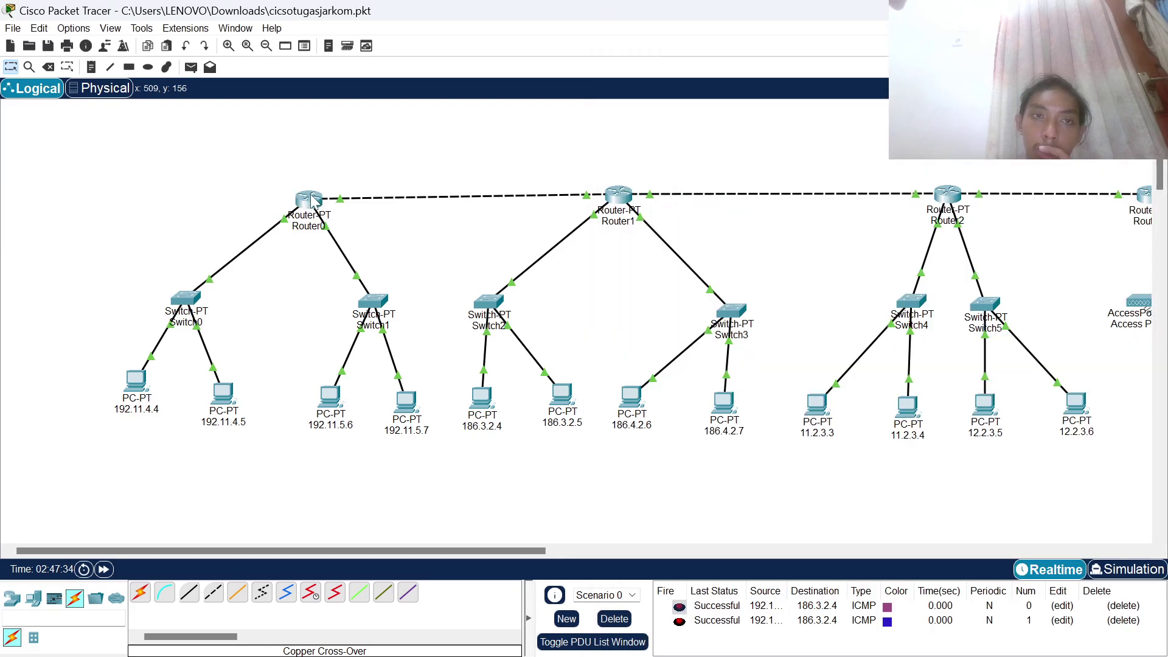
mouse_move(312, 199)
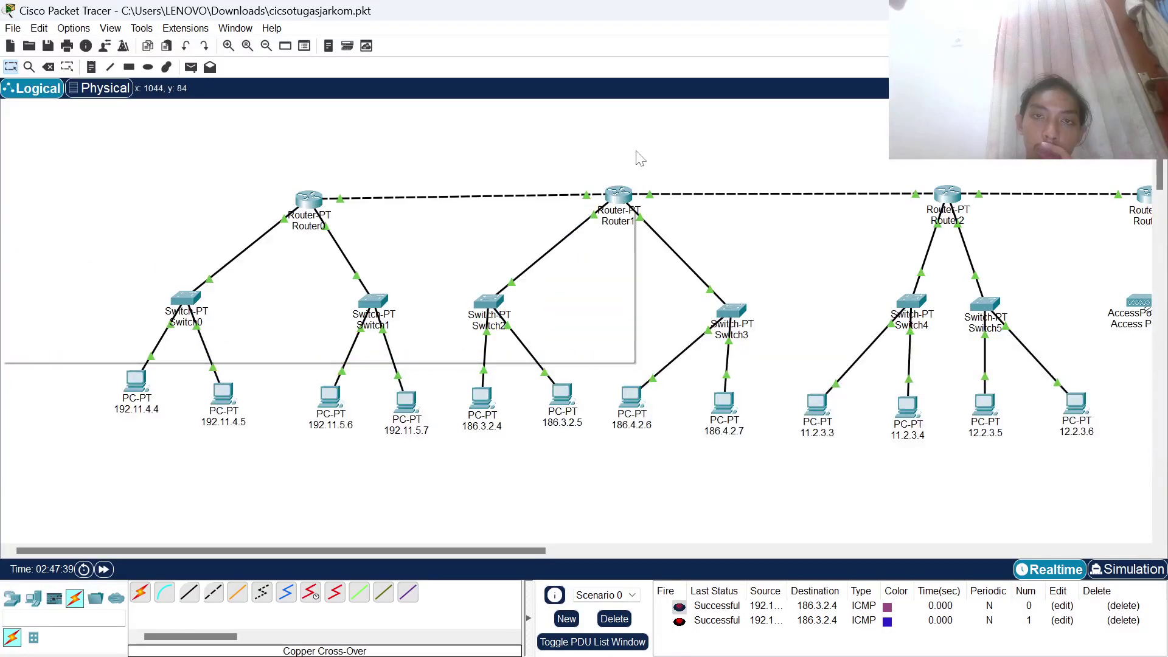
scroll(640, 159, right, 5)
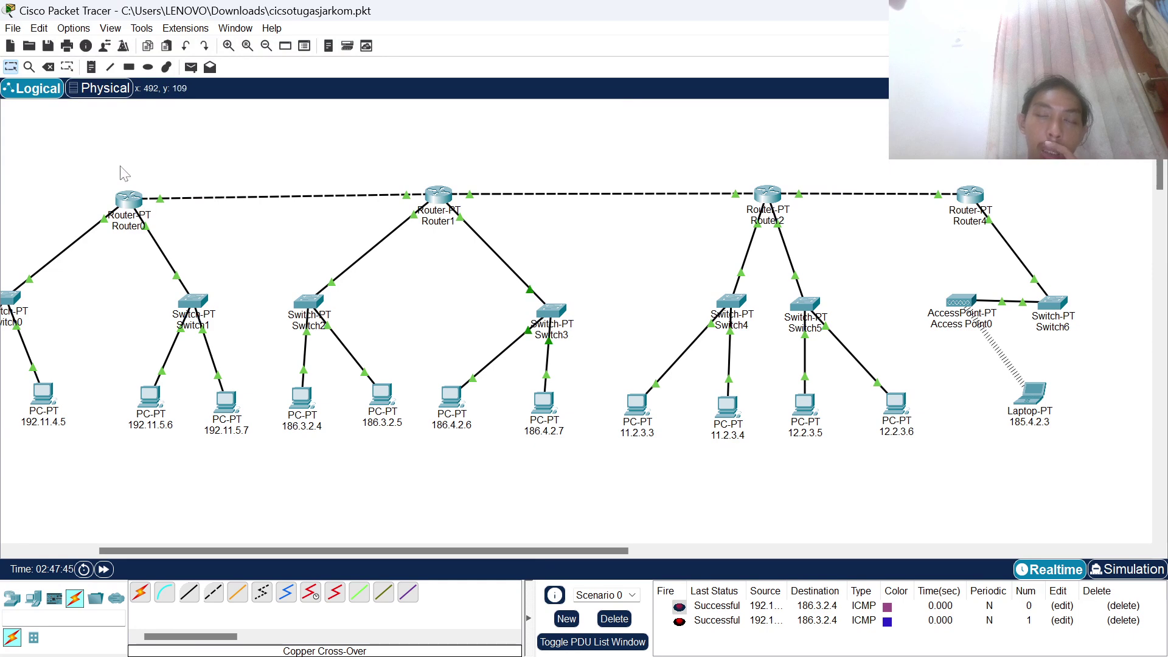
Examine the port and IP address summaries of Router1 and Router2 and look over the router chain from Router0 to Router4
mouse_move(125, 204)
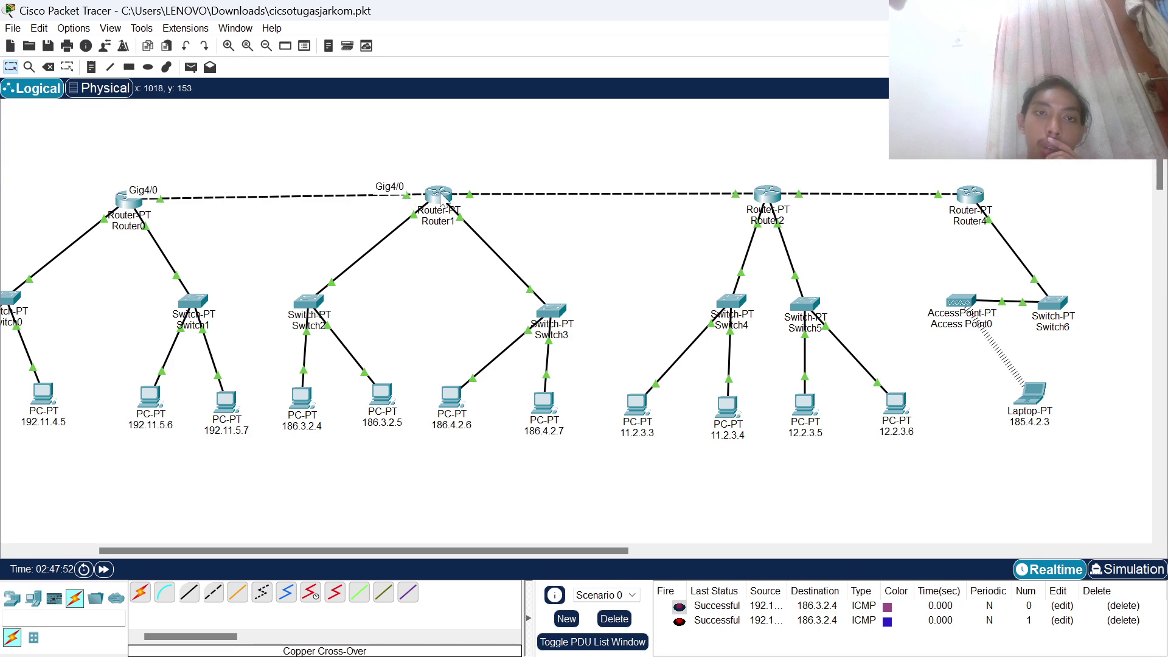
mouse_move(441, 203)
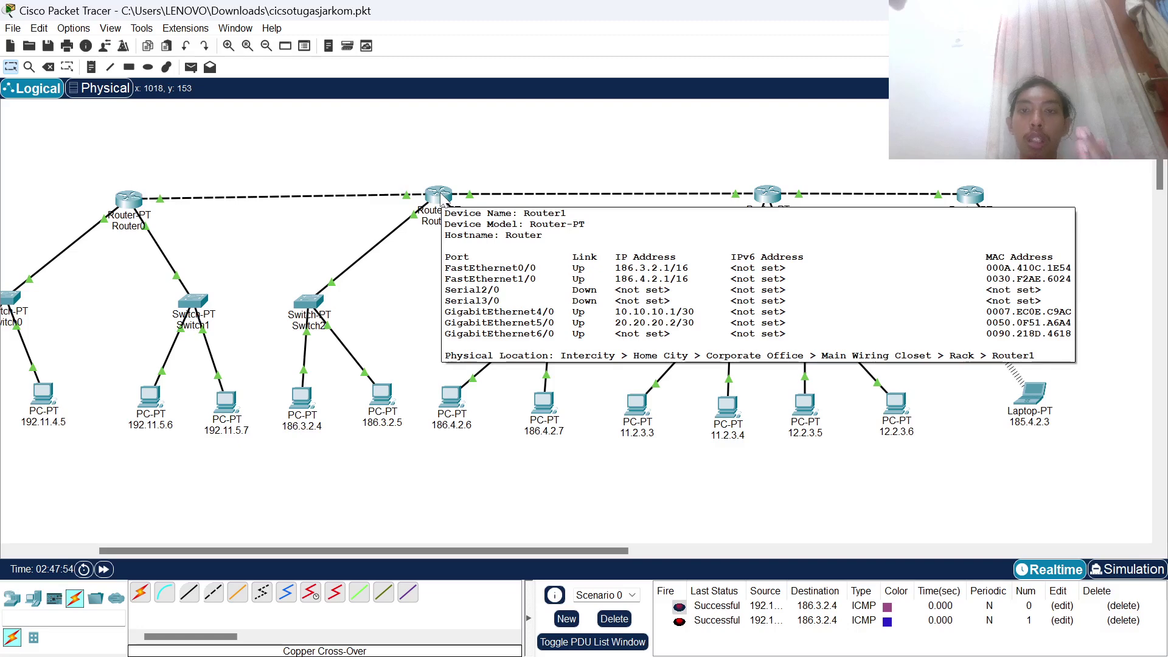
scroll(441, 202, right, 4)
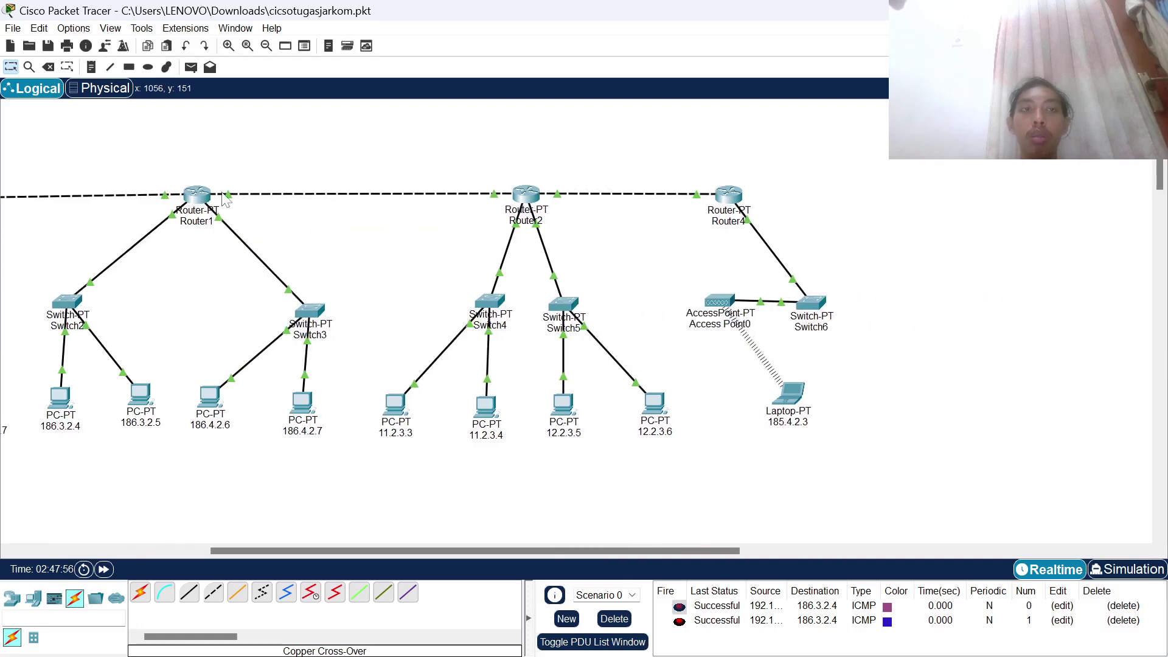
mouse_move(201, 195)
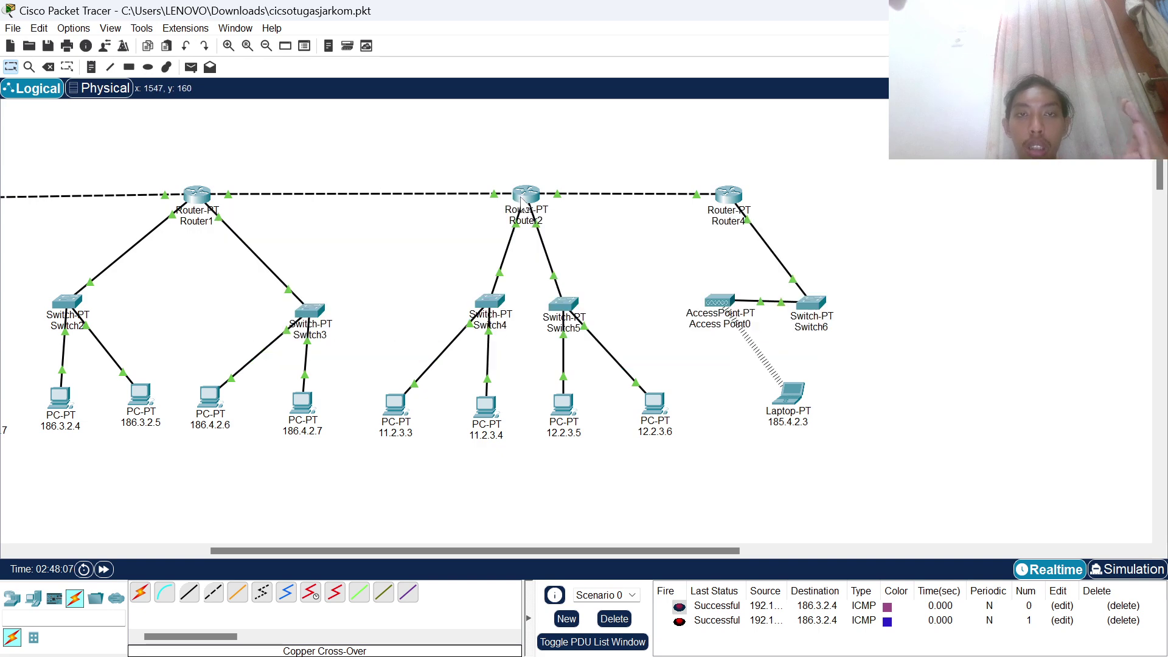
mouse_move(522, 201)
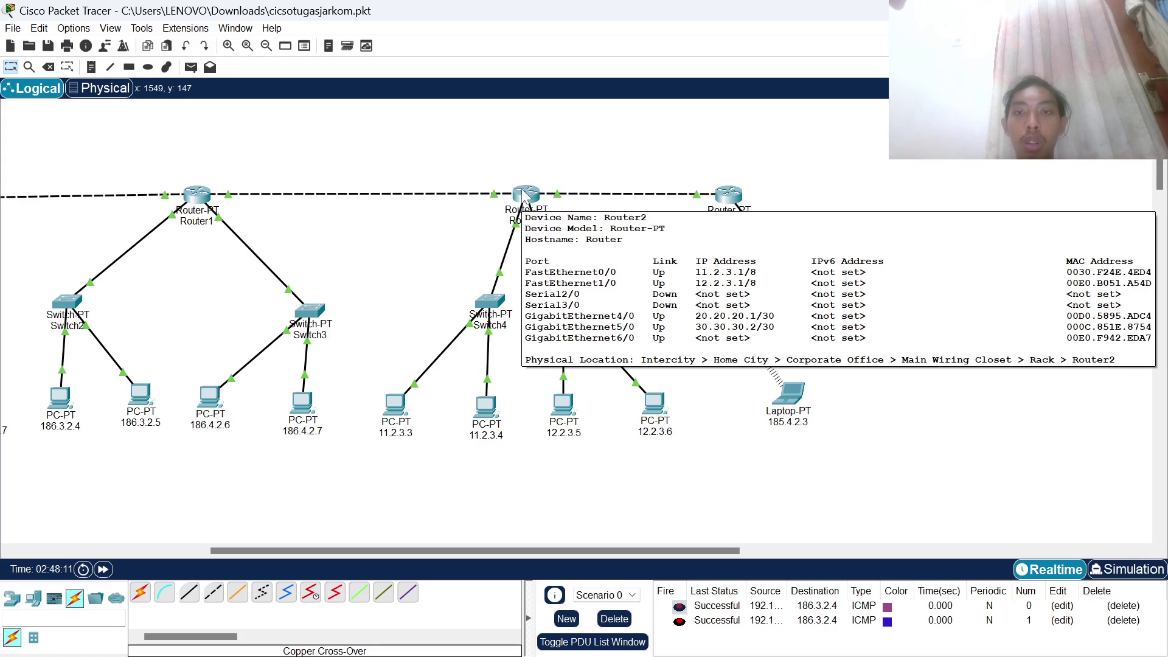
scroll(522, 200, right, 5)
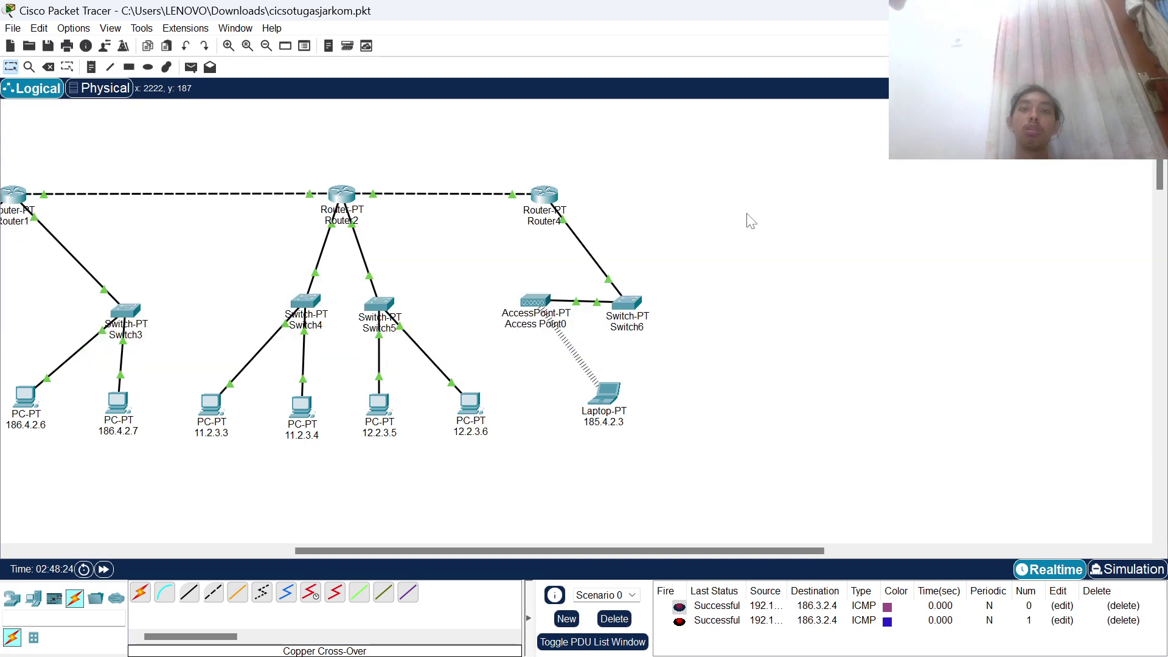
scroll(748, 219, left, 5)
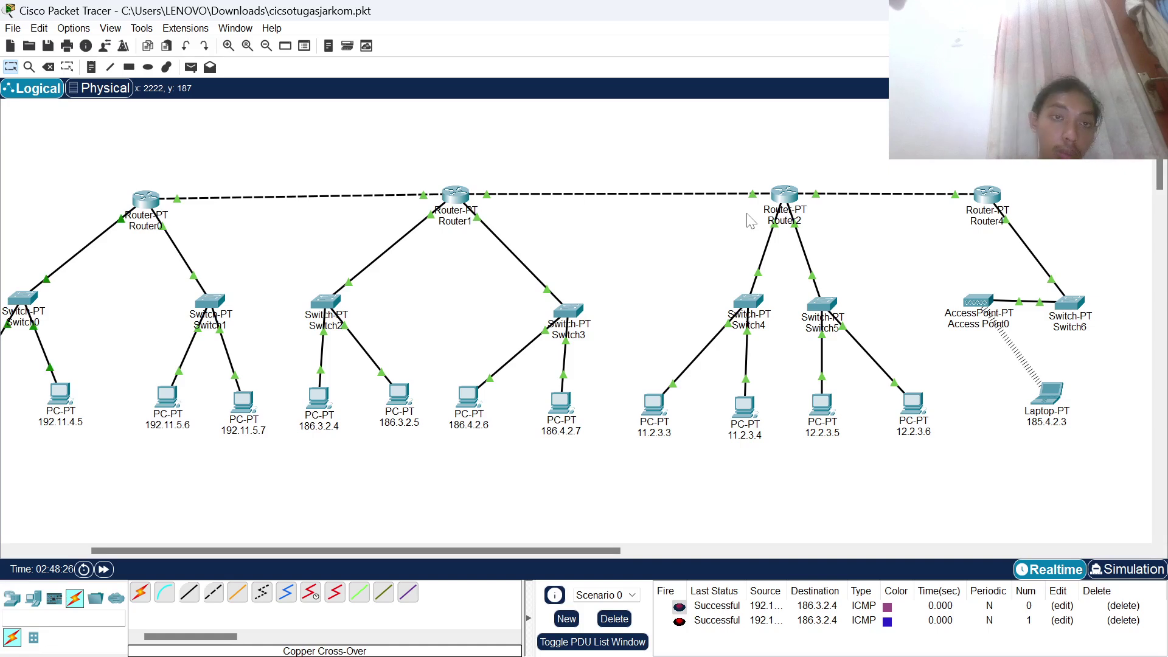
Send a simple PDU from PC 186.3.2.4 to PC 11.2.3.3 twice to test connectivity between the Router1 and Router2 networks
scroll(611, 251, left, 2)
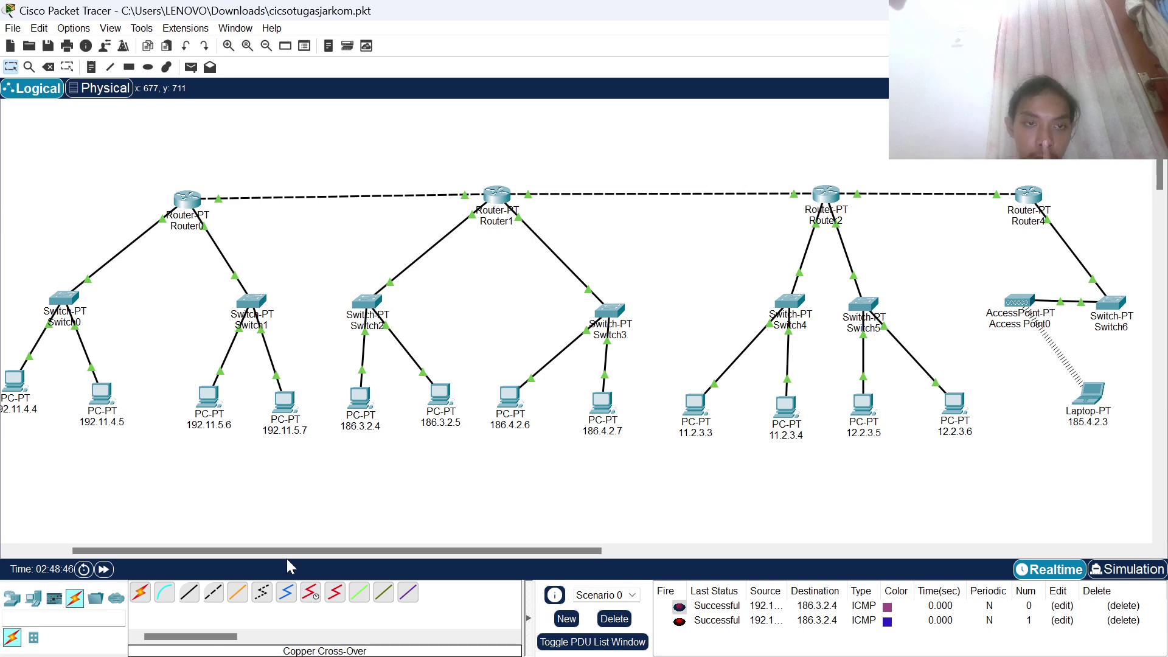
click(190, 67)
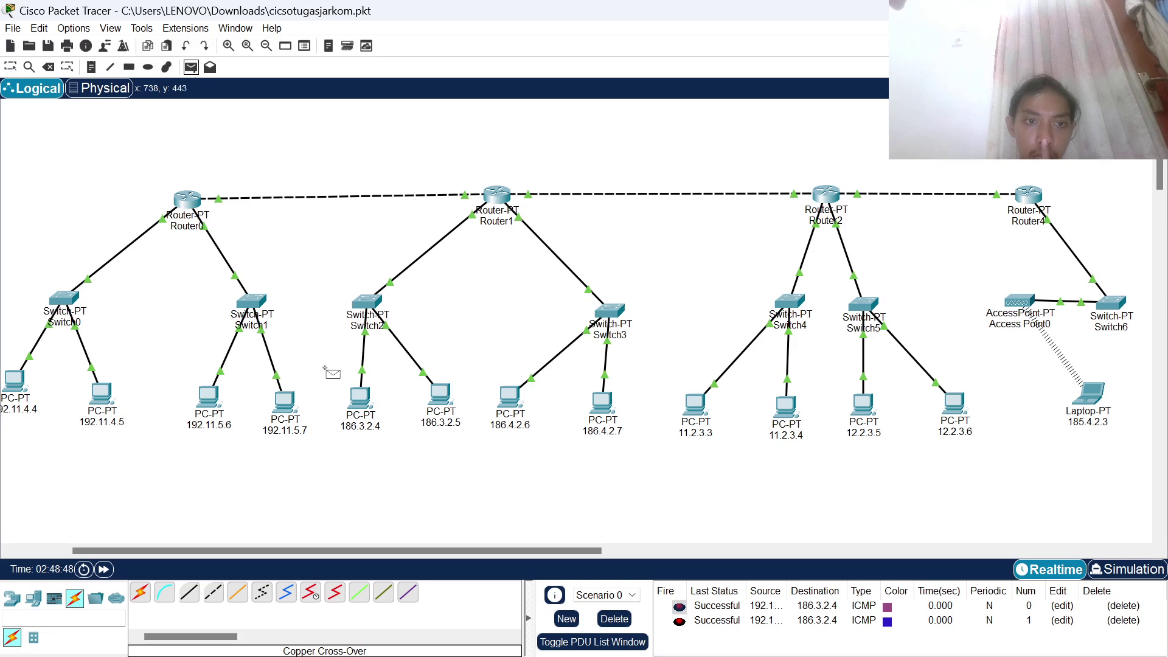
click(361, 396)
click(692, 401)
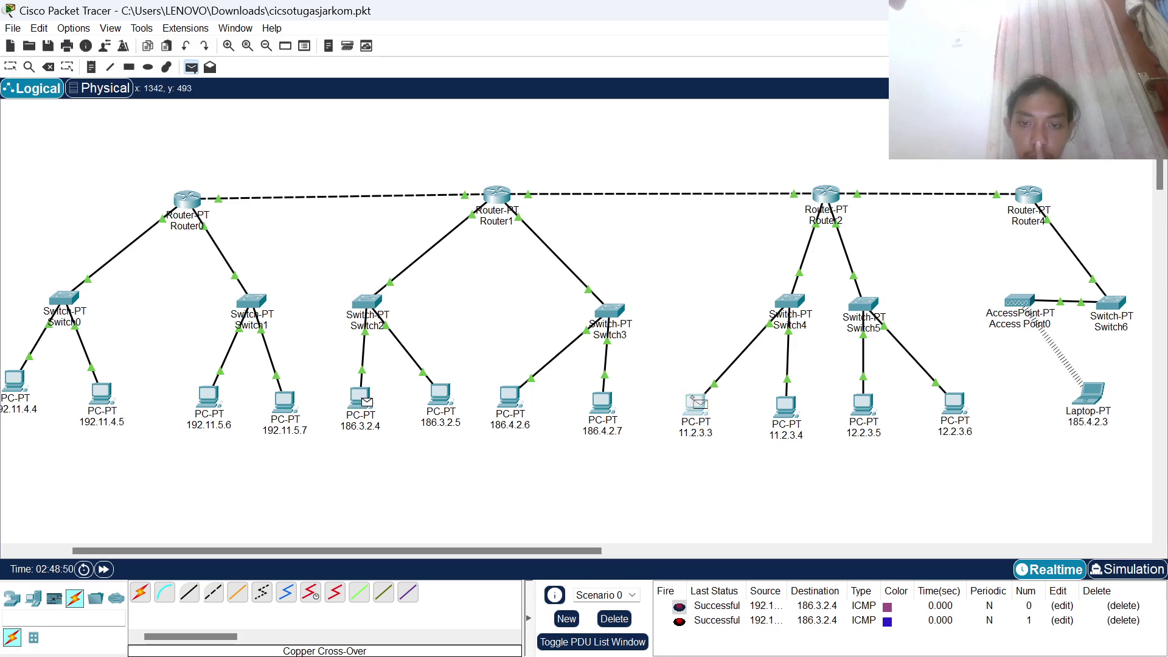
click(190, 67)
click(361, 396)
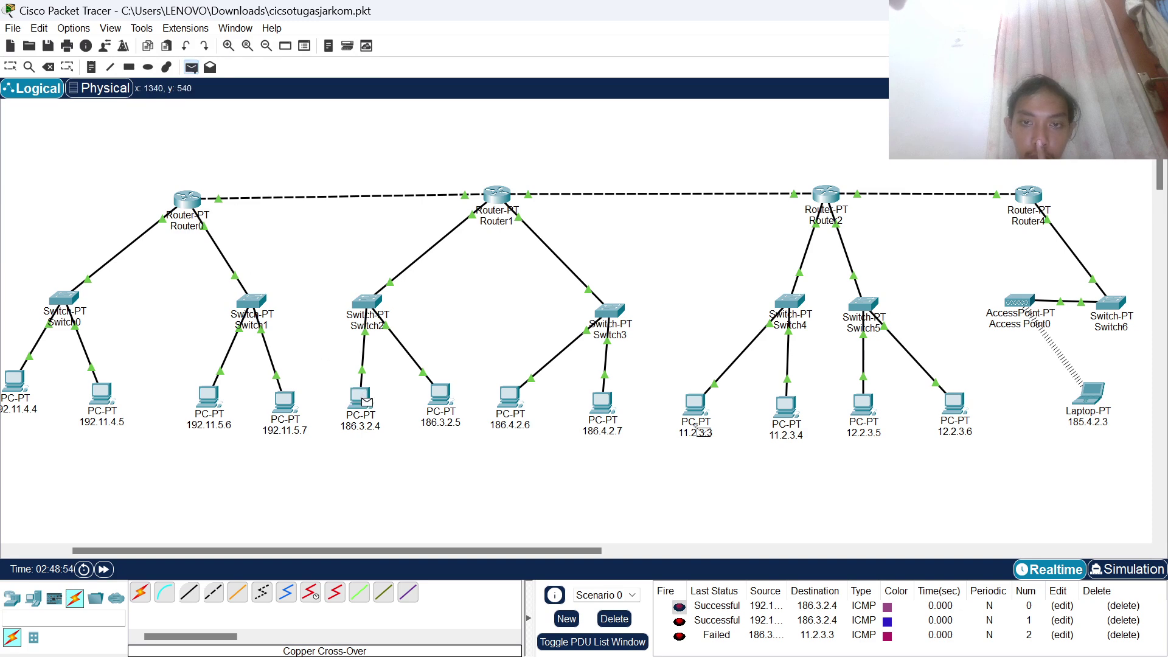
click(695, 405)
click(636, 551)
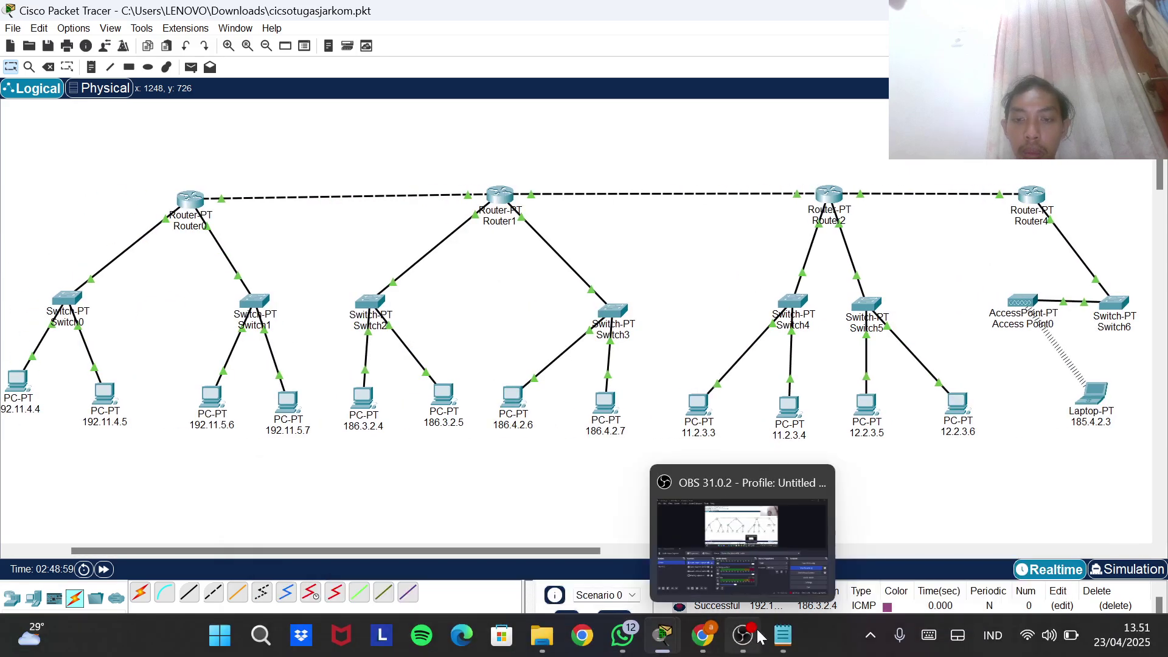
Switch to OBS and stop the screen recording
click(755, 632)
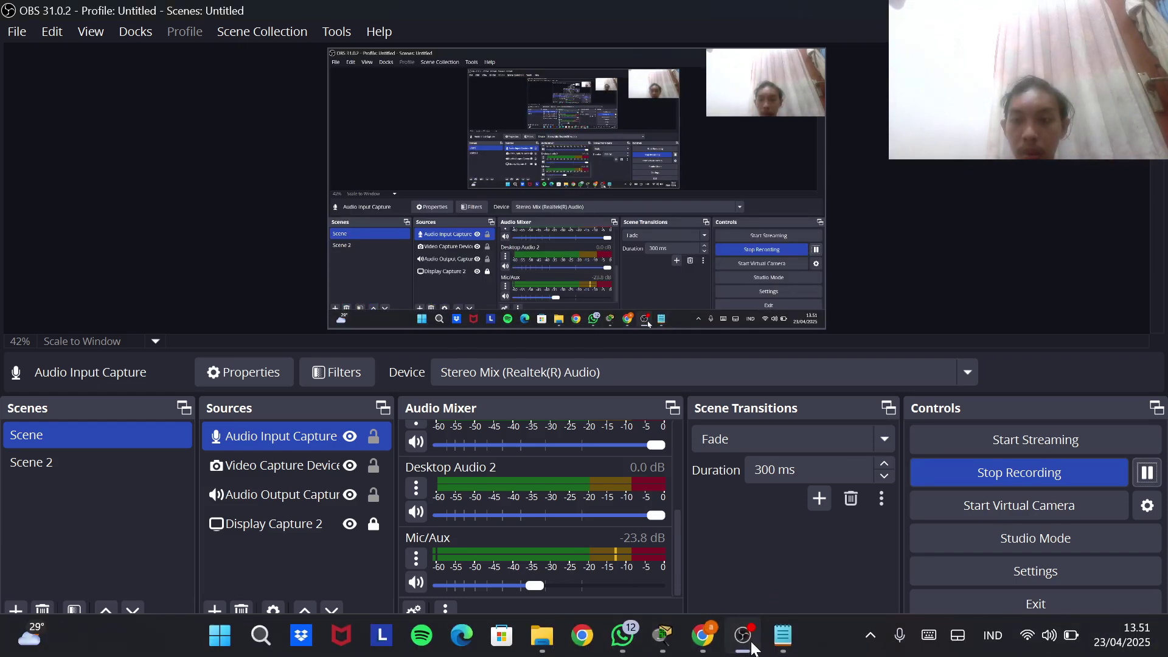
click(663, 635)
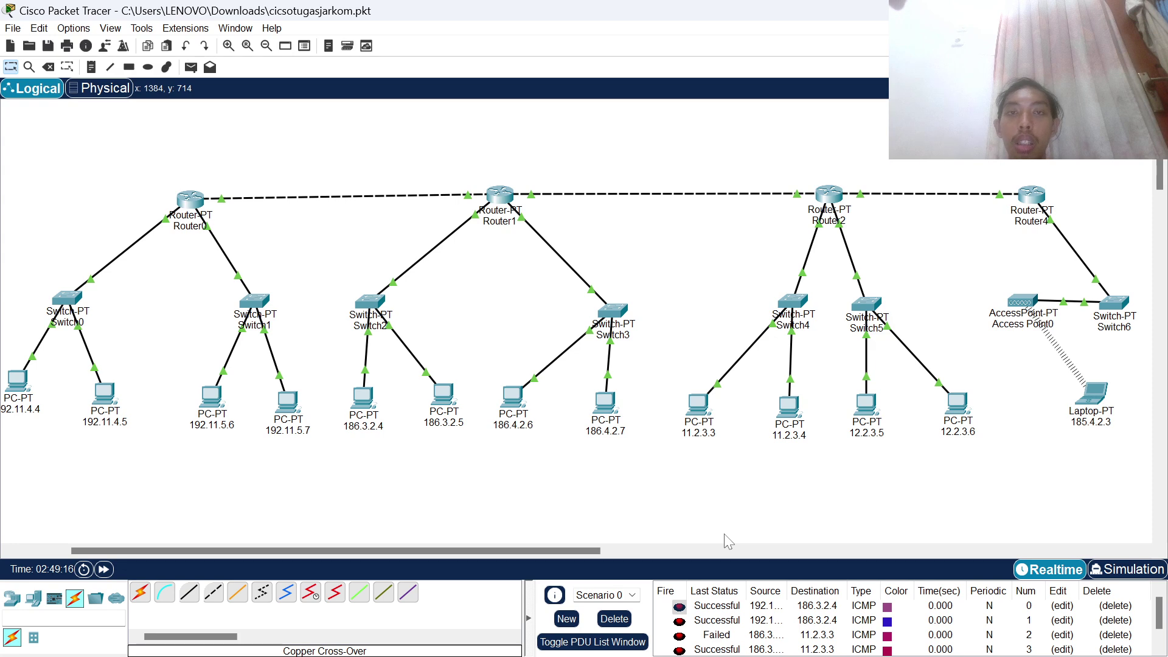
click(743, 636)
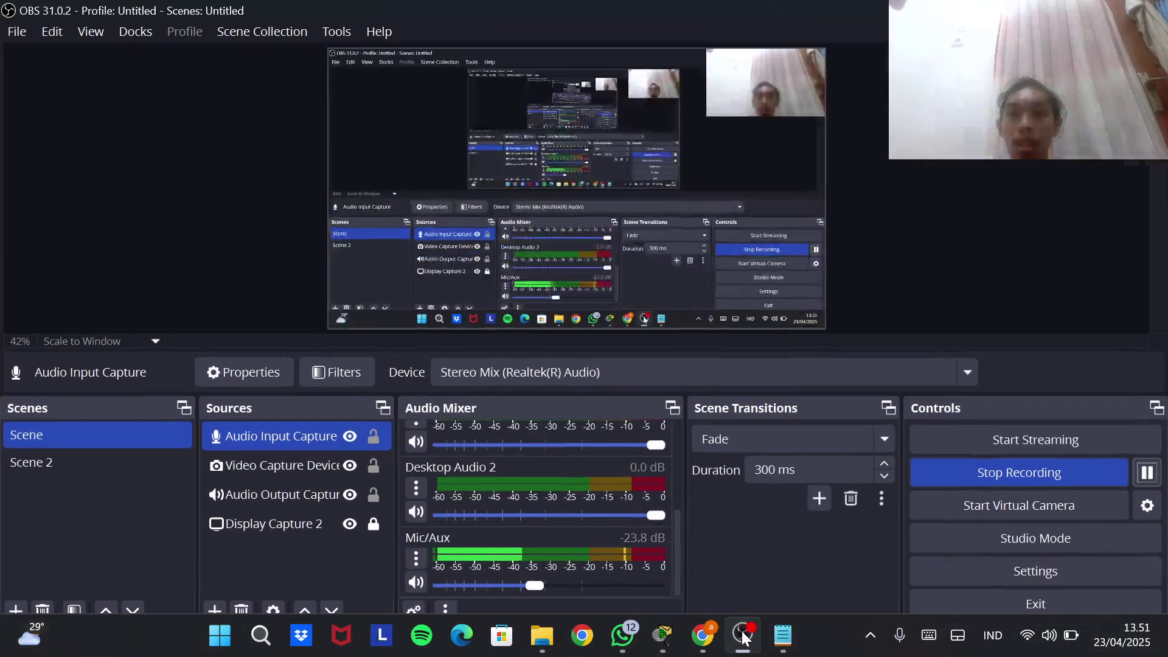
click(1094, 476)
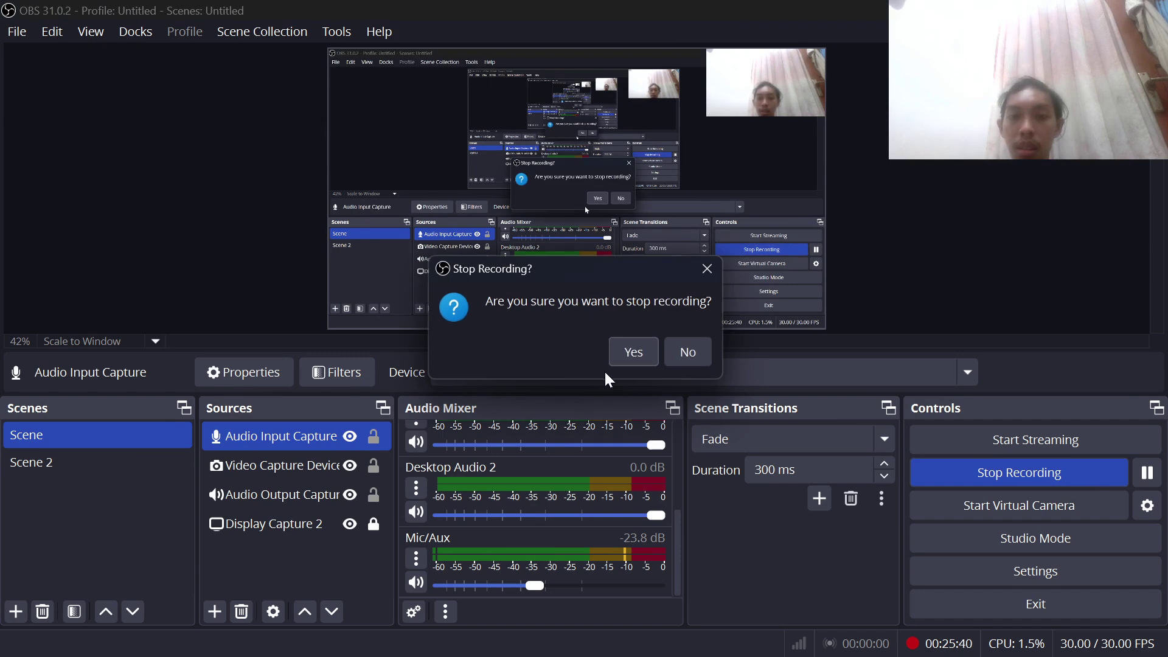